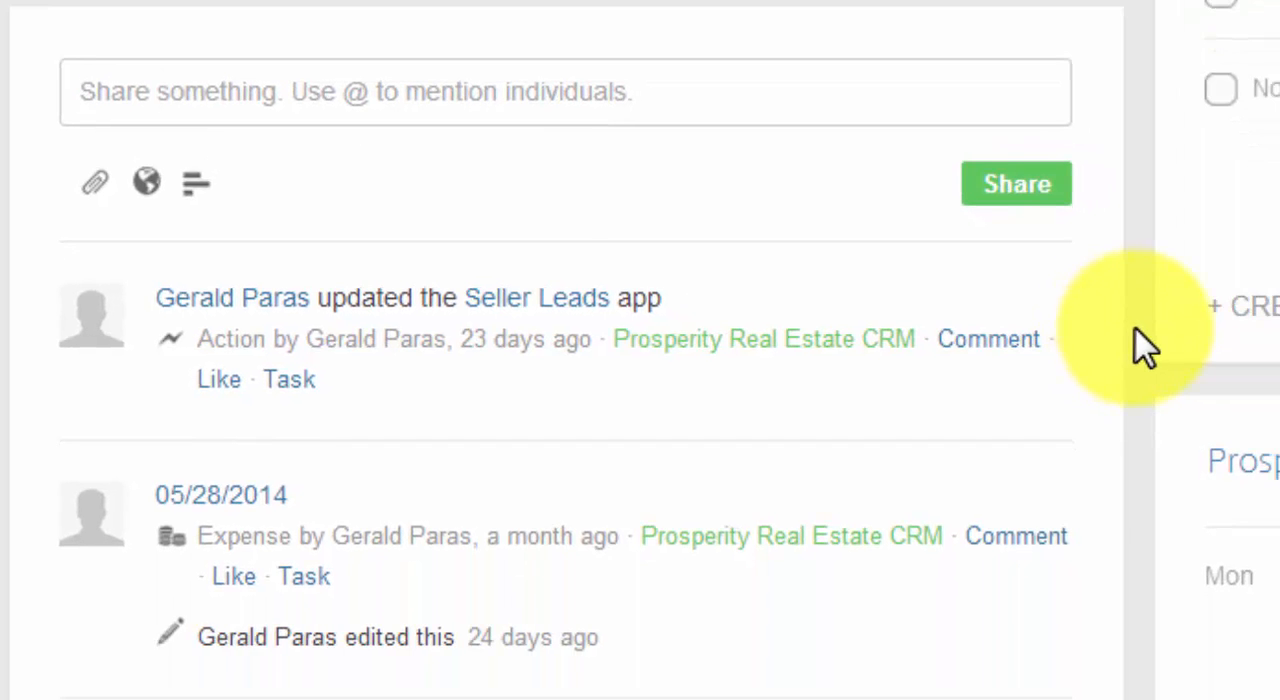
Look through the workspace's activity stream and the dashboard tiles for tasks, pipeline report, closed deals, contracts and sale status.
scroll(1145, 345, "down", 2)
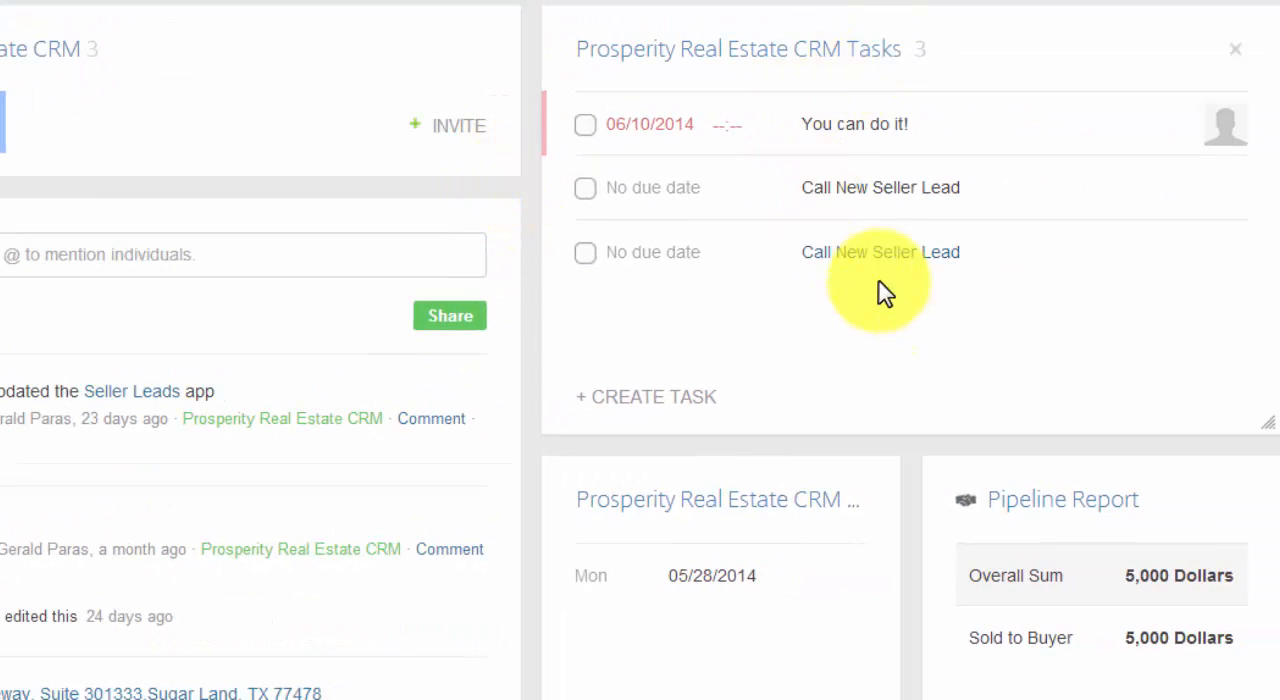
scroll(774, 371, "down", 2)
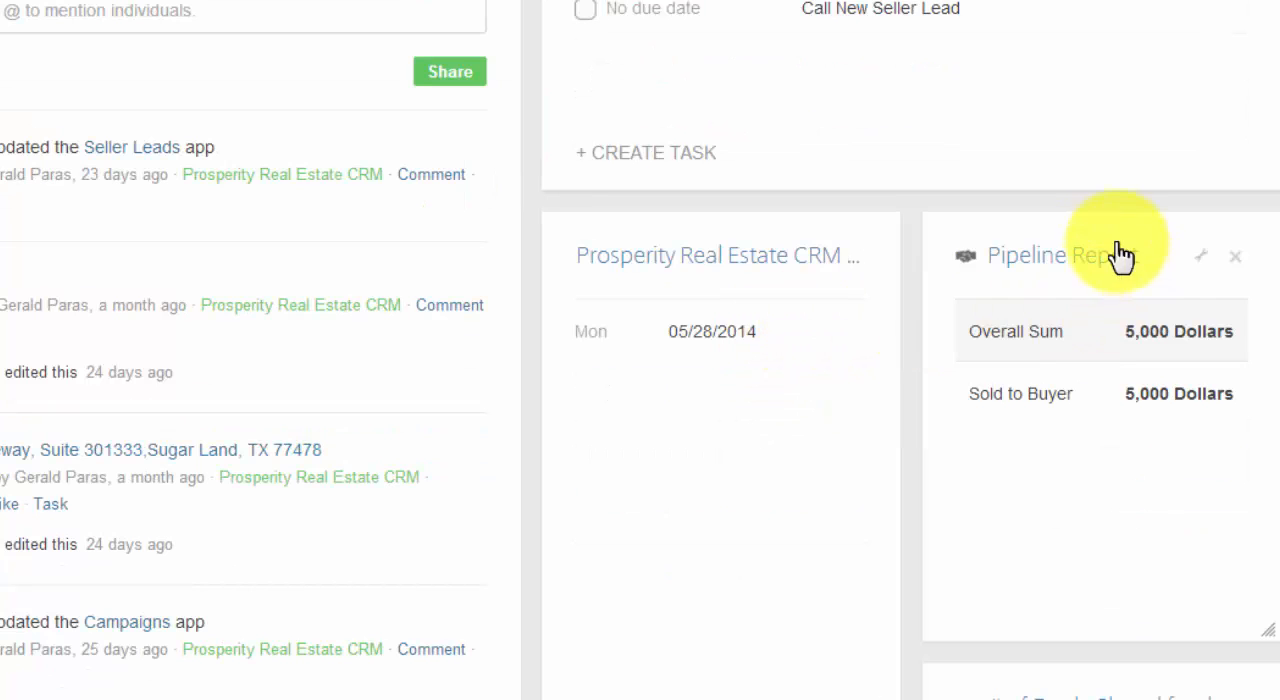
scroll(1023, 308, "down", 4)
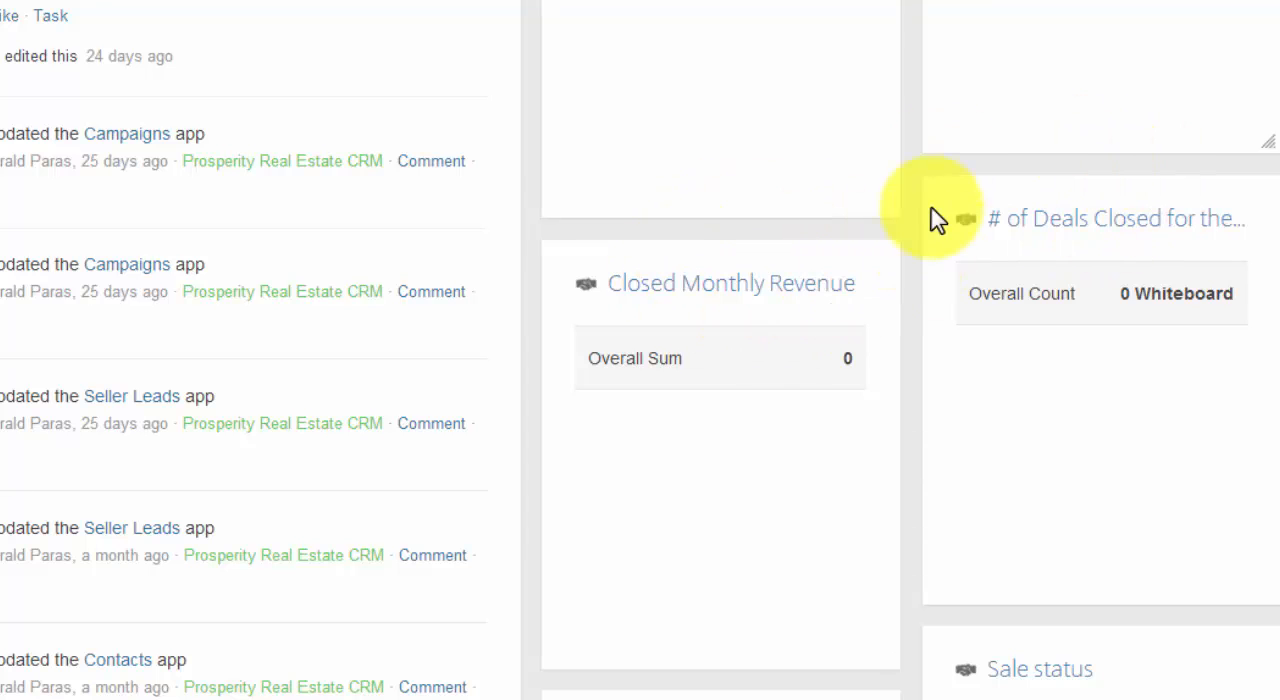
scroll(834, 337, "down", 3)
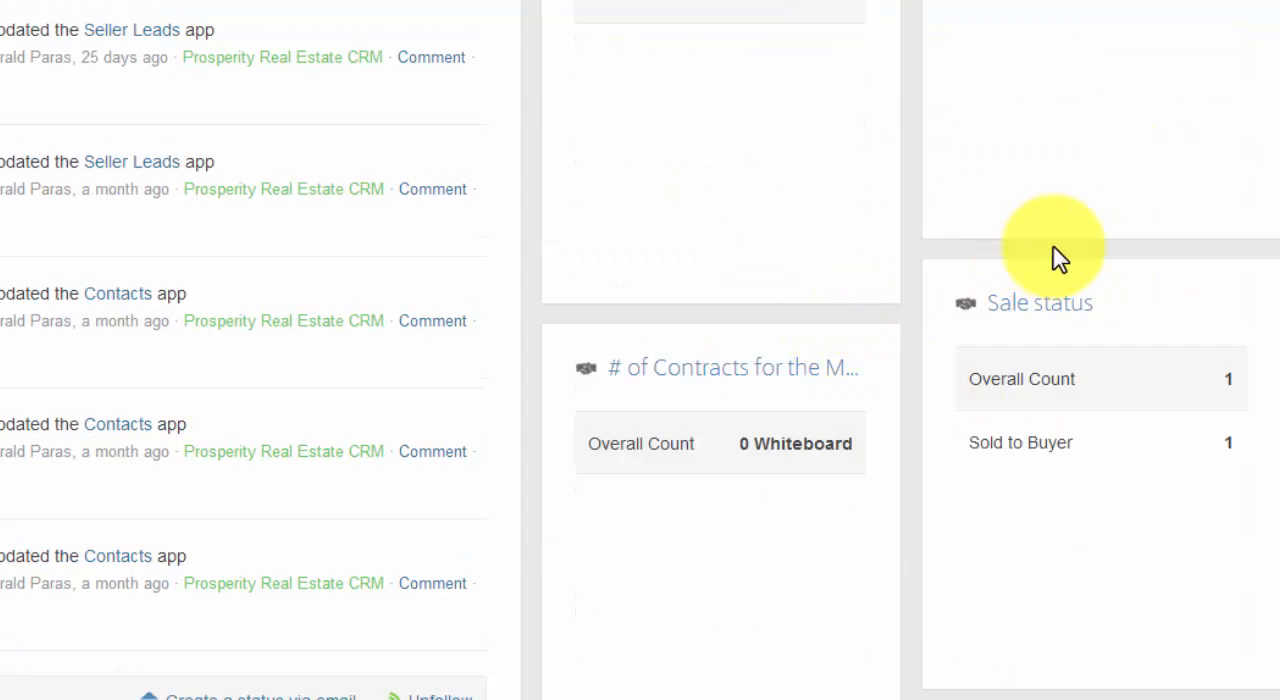
scroll(889, 329, "down", 1)
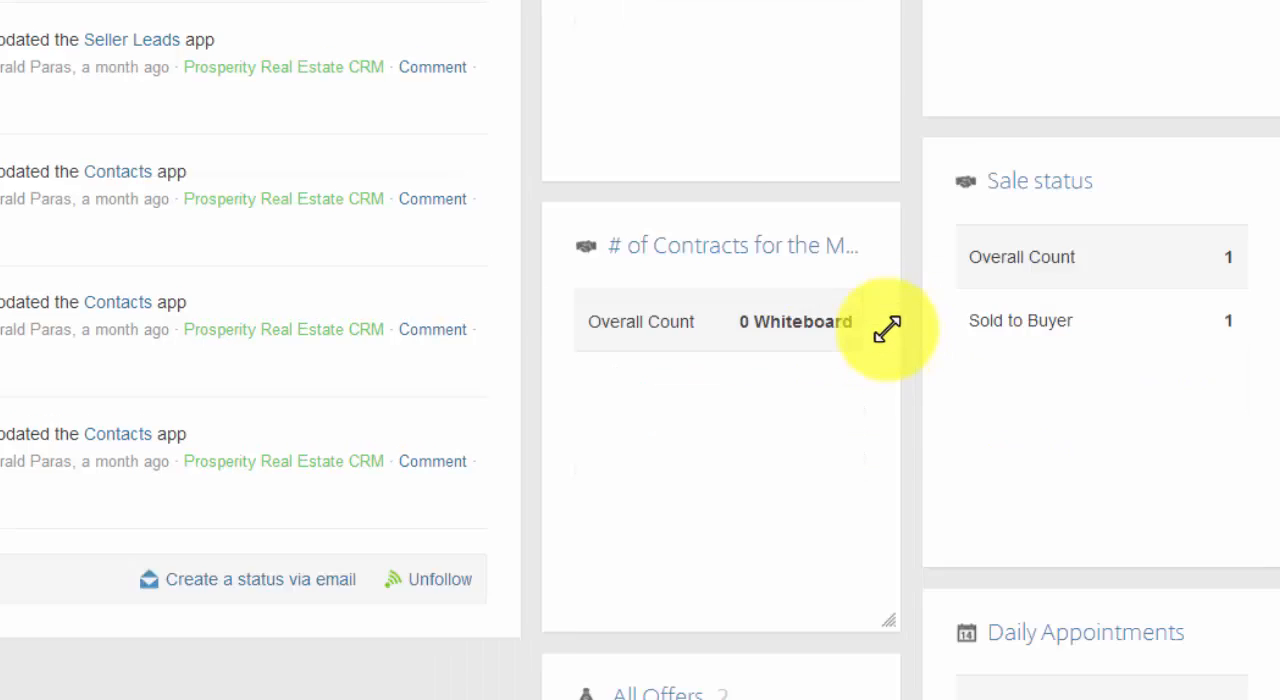
scroll(887, 329, "down", 2)
scroll(889, 329, "up", 6)
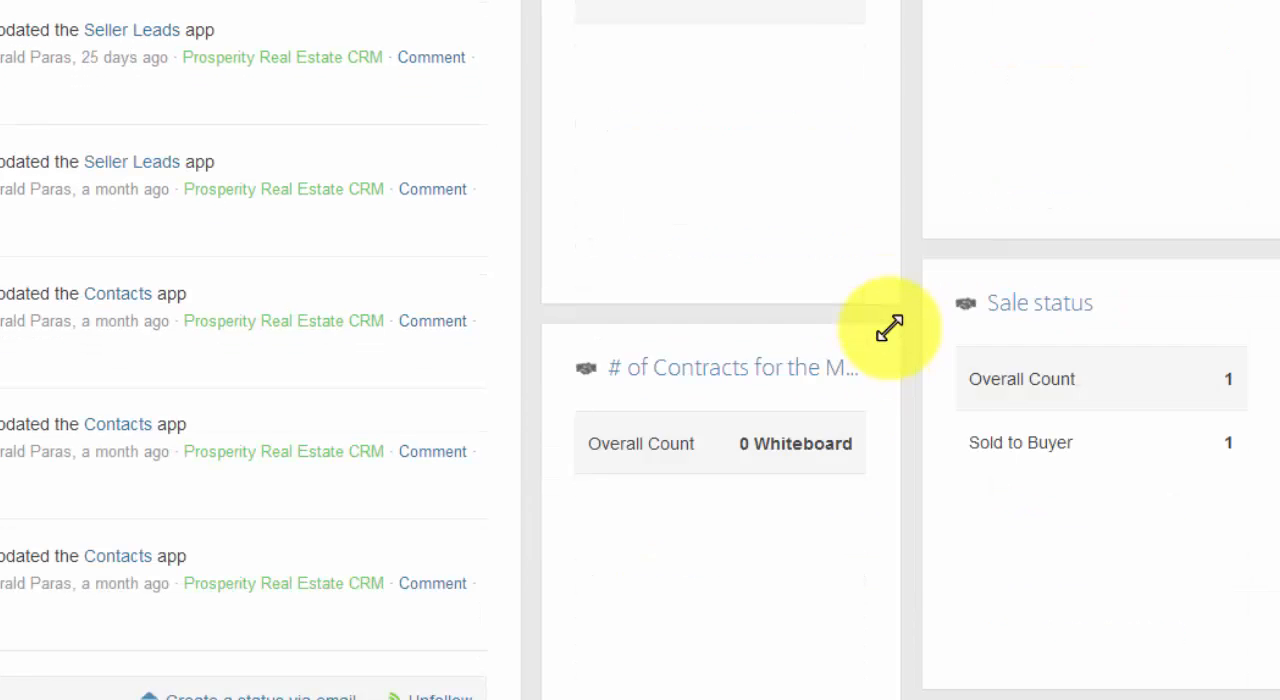
scroll(889, 329, "up", 6)
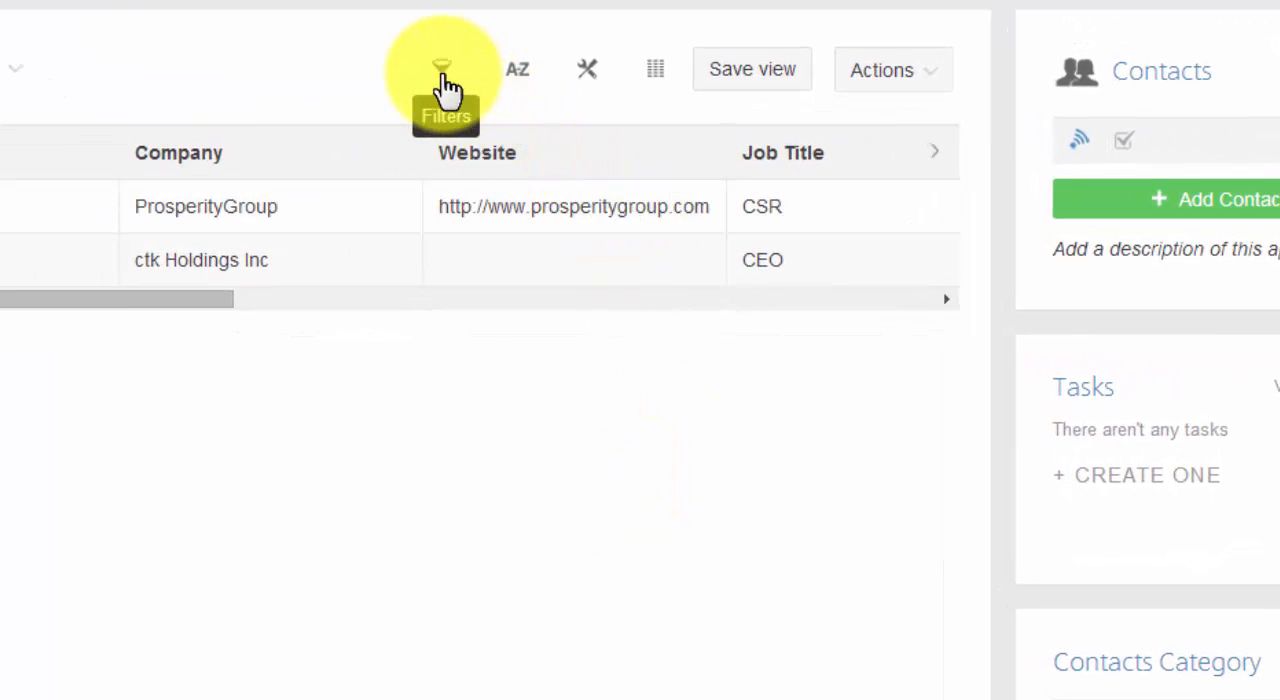
Review the filter choices for the contacts list: Created by, Created on, Created via, Last Edited, Tags and Contact Type.
left_click(443, 80)
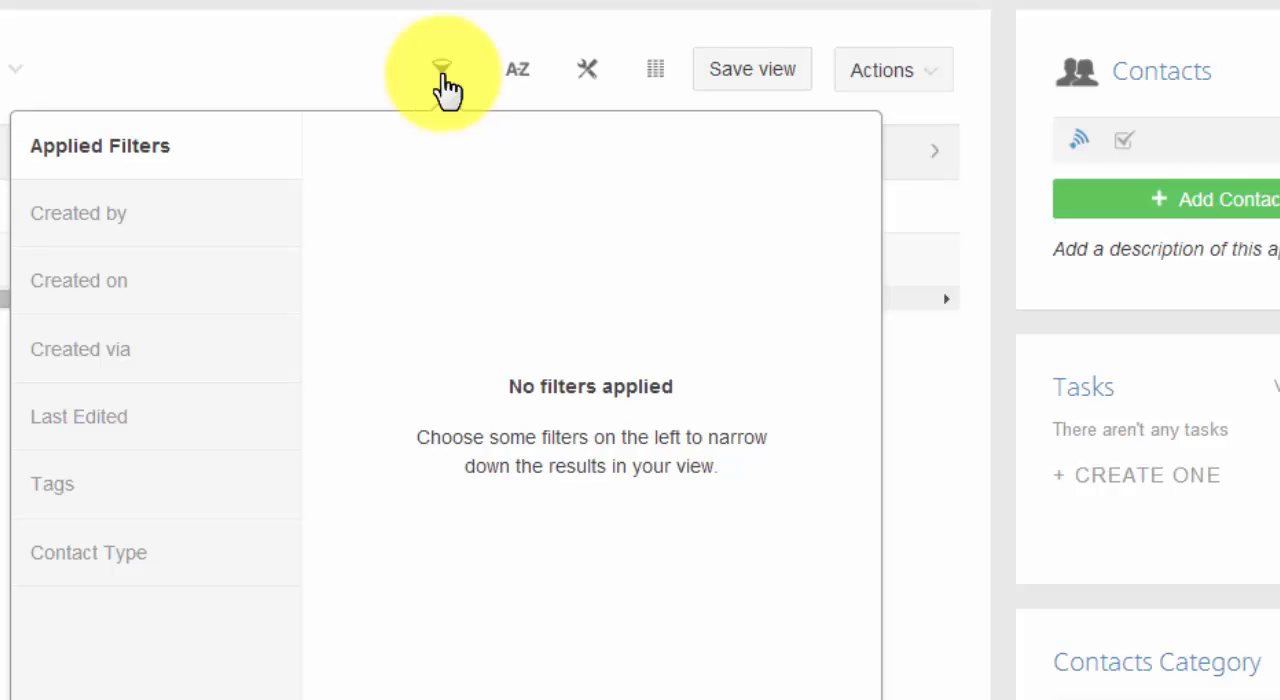
left_click(182, 238)
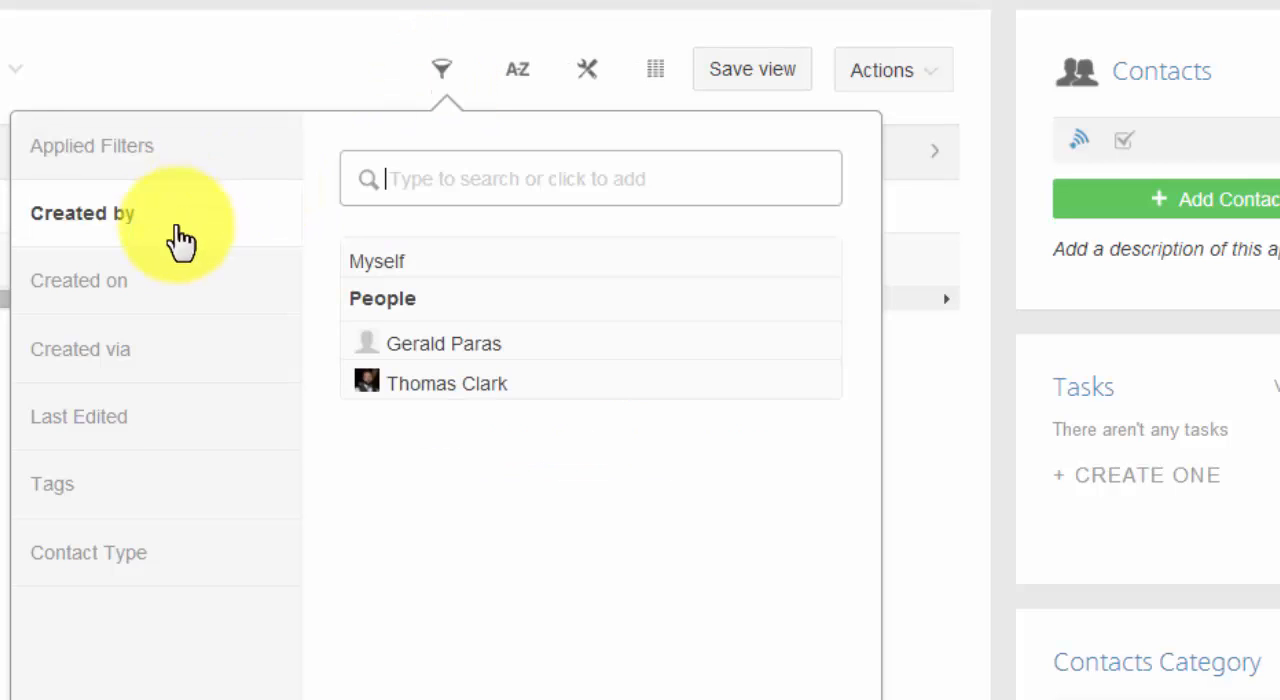
left_click(166, 300)
left_click(145, 372)
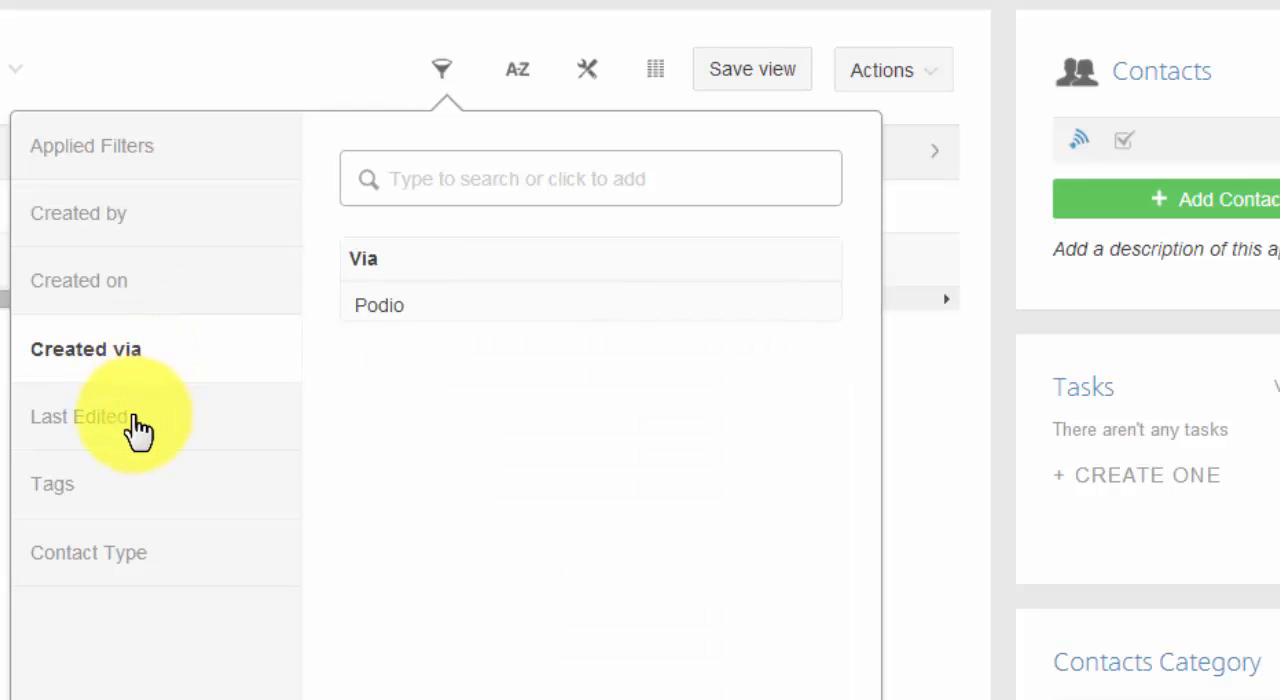
left_click(143, 427)
left_click(130, 504)
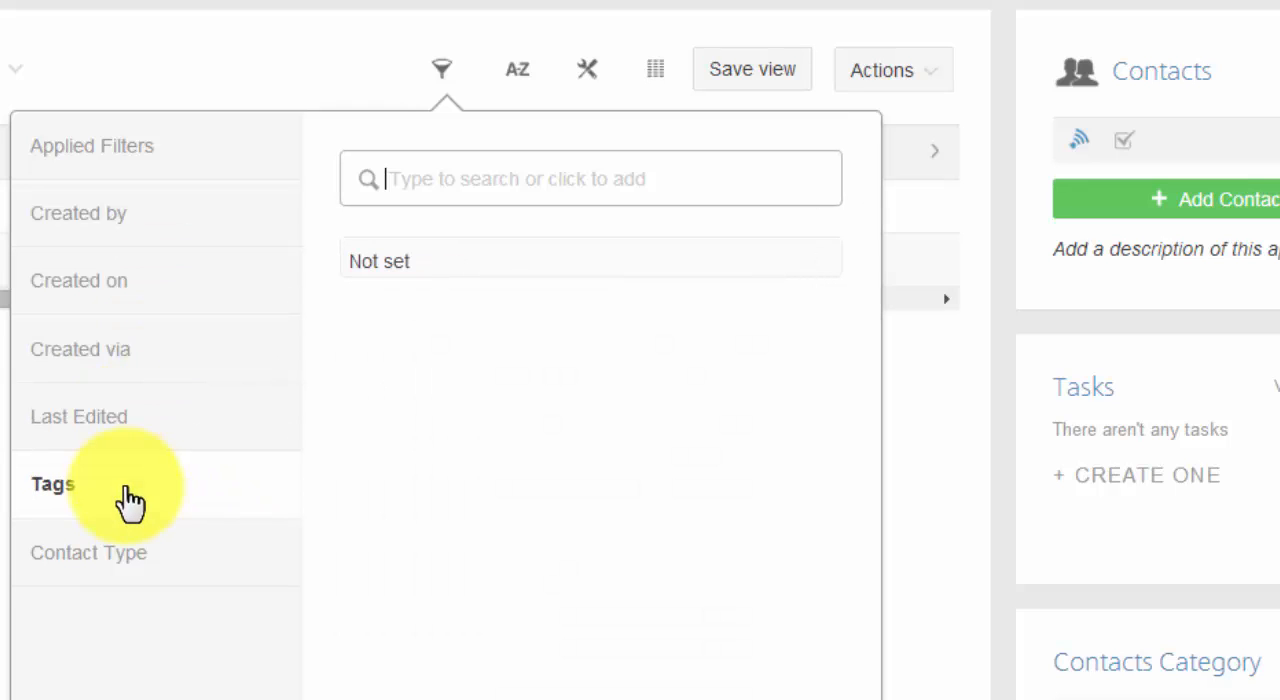
left_click(134, 570)
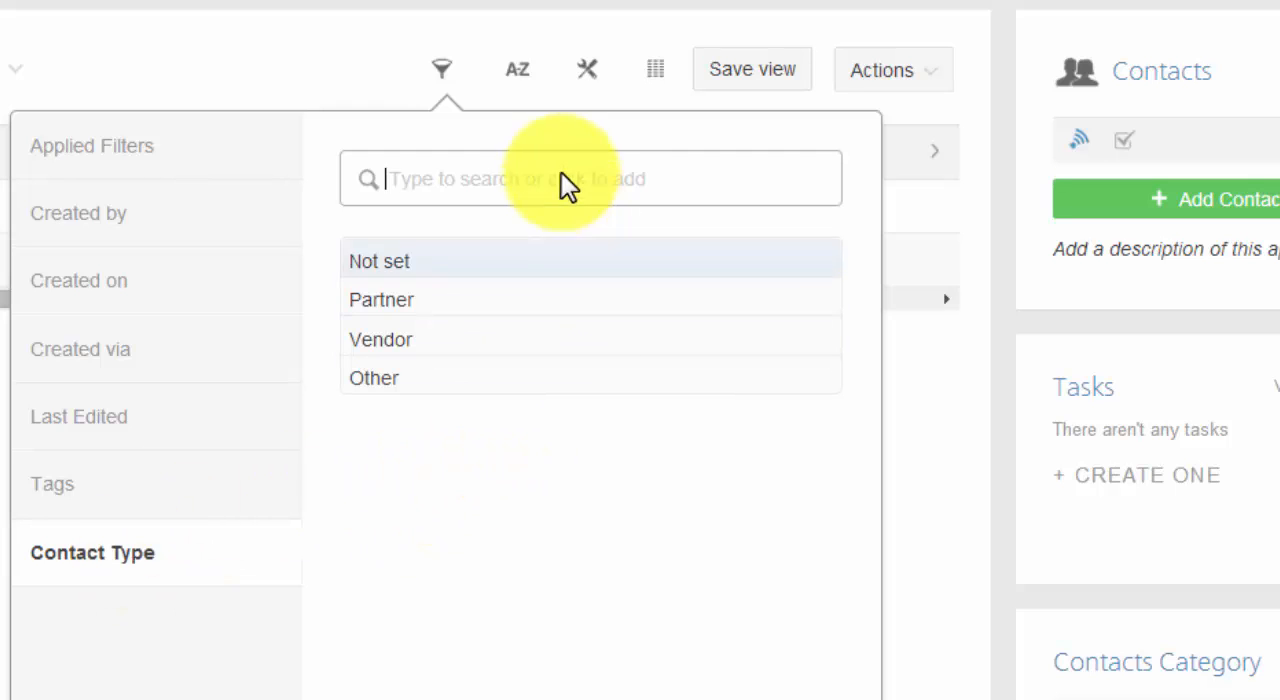
Review the available sort orders for the contacts list.
left_click(519, 95)
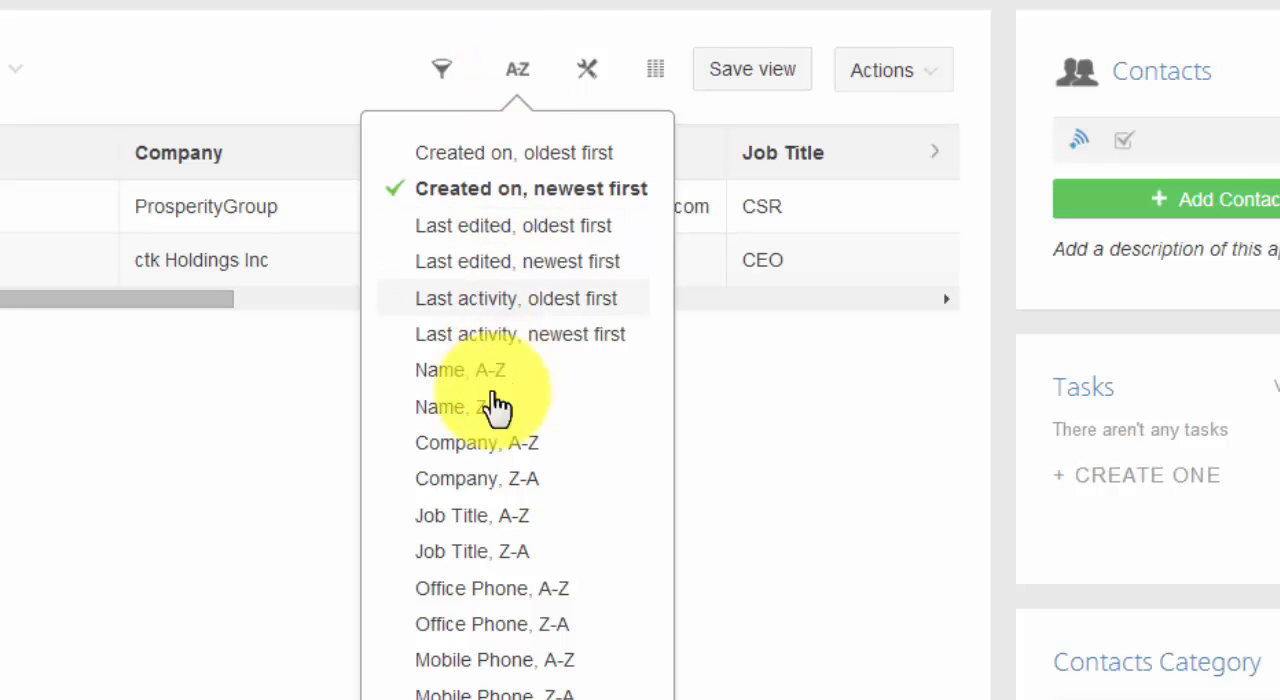
scroll(473, 638, "down", 3)
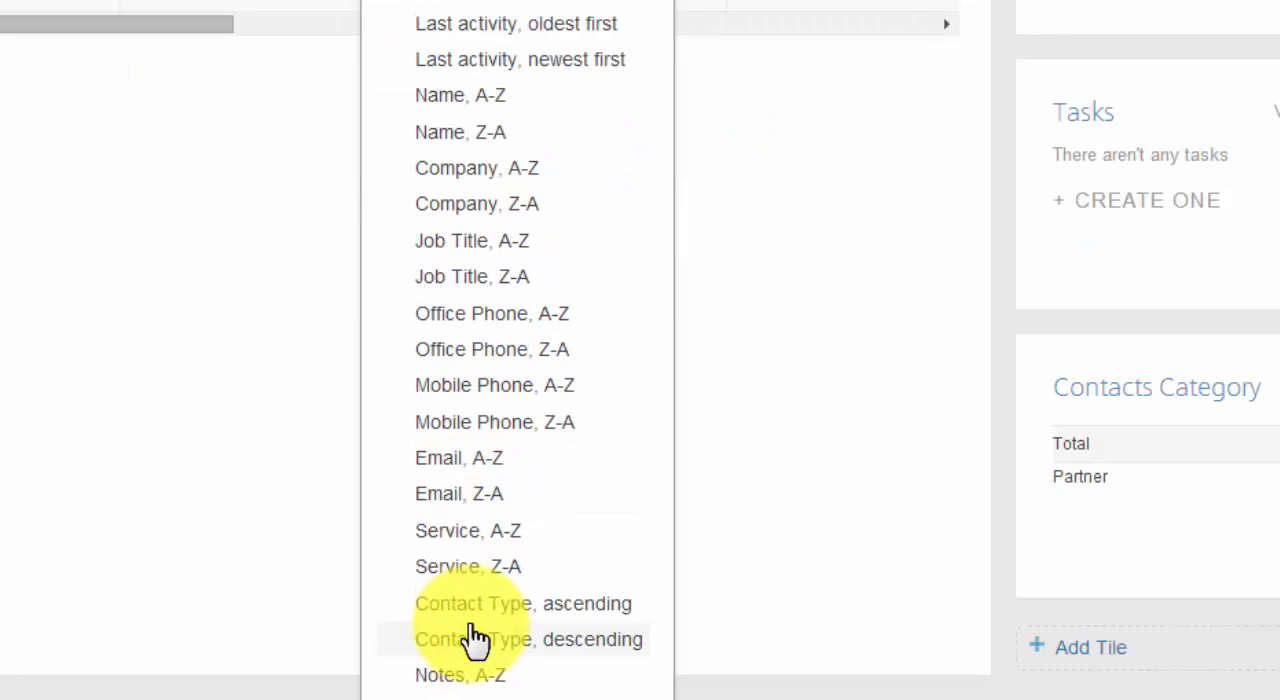
scroll(471, 640, "up", 3)
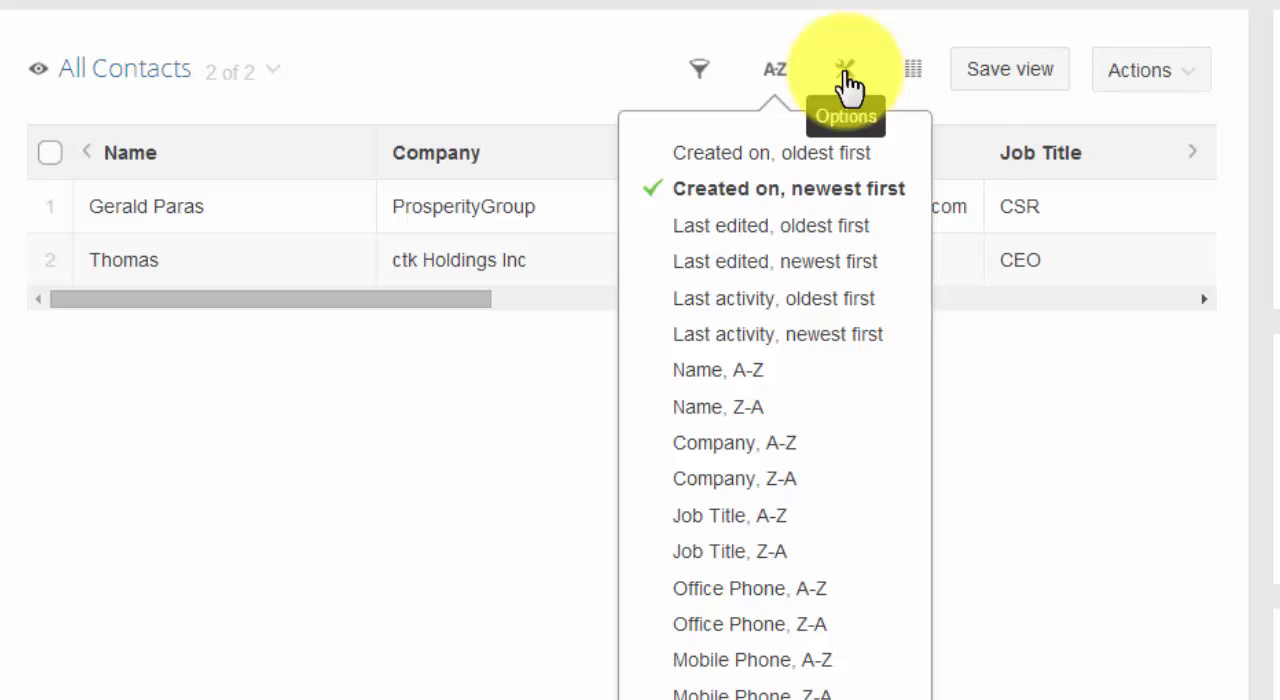
Hide the Office Phone column in the contacts table and show it again.
left_click(848, 88)
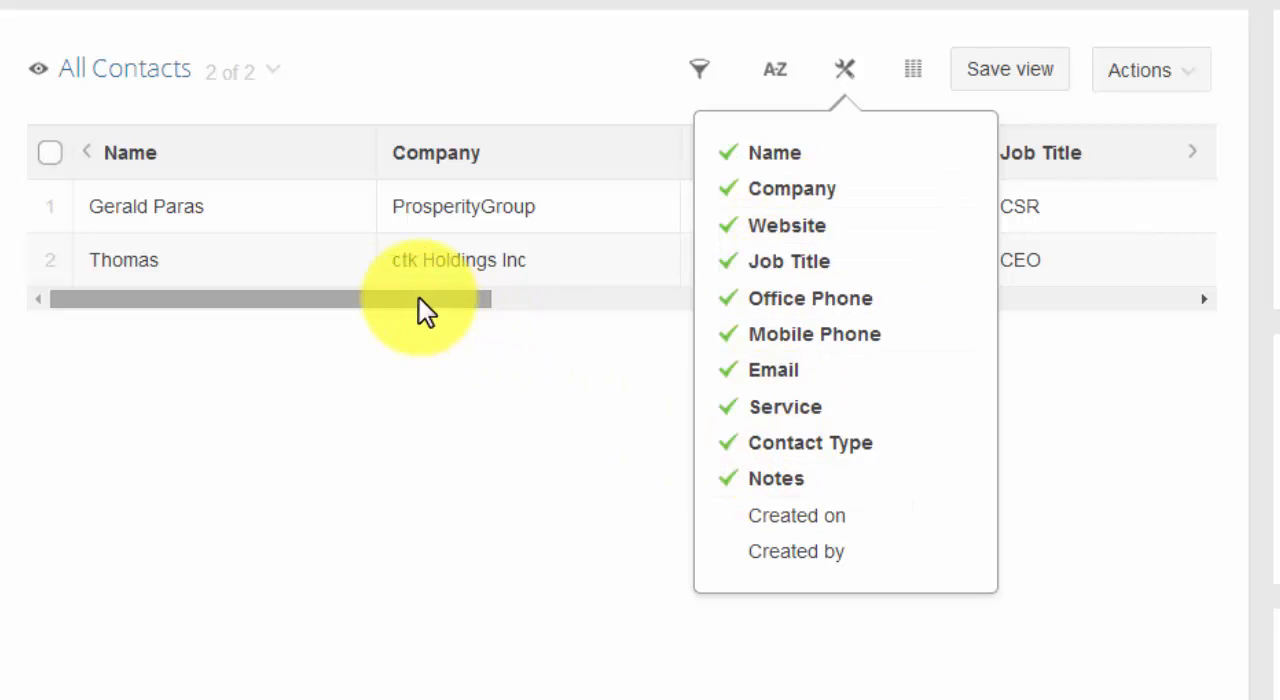
left_click_drag(419, 298, 325, 293)
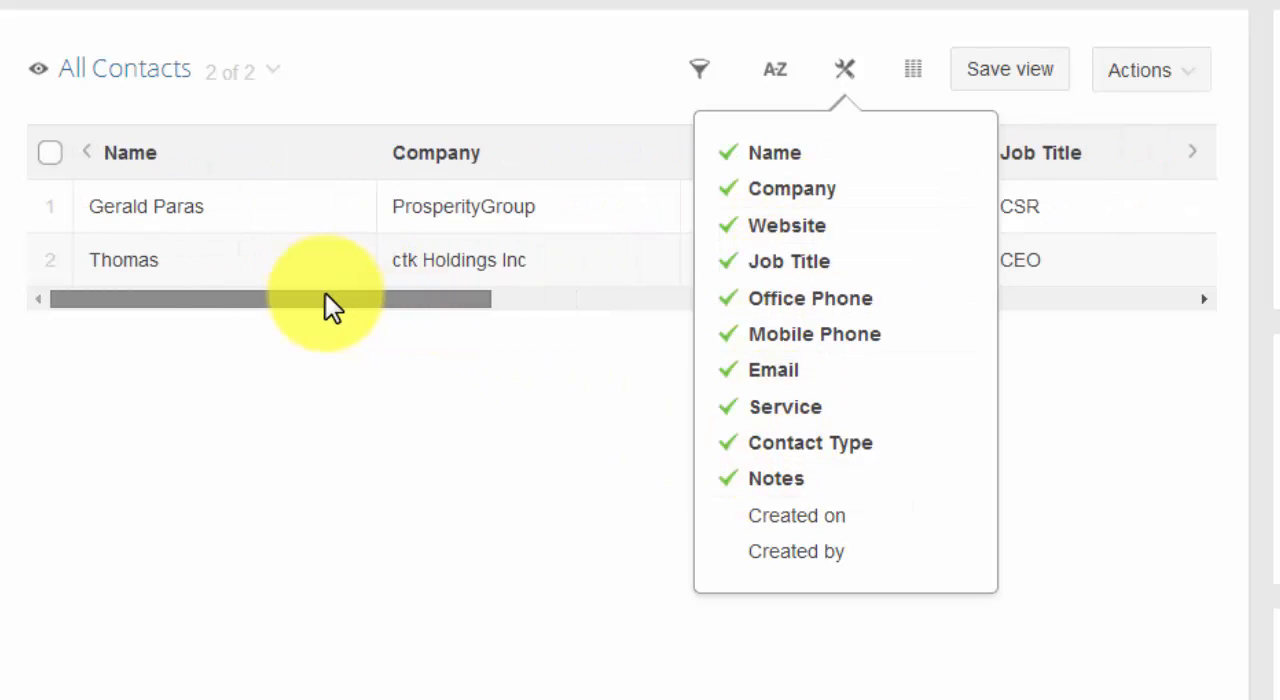
left_click(786, 308)
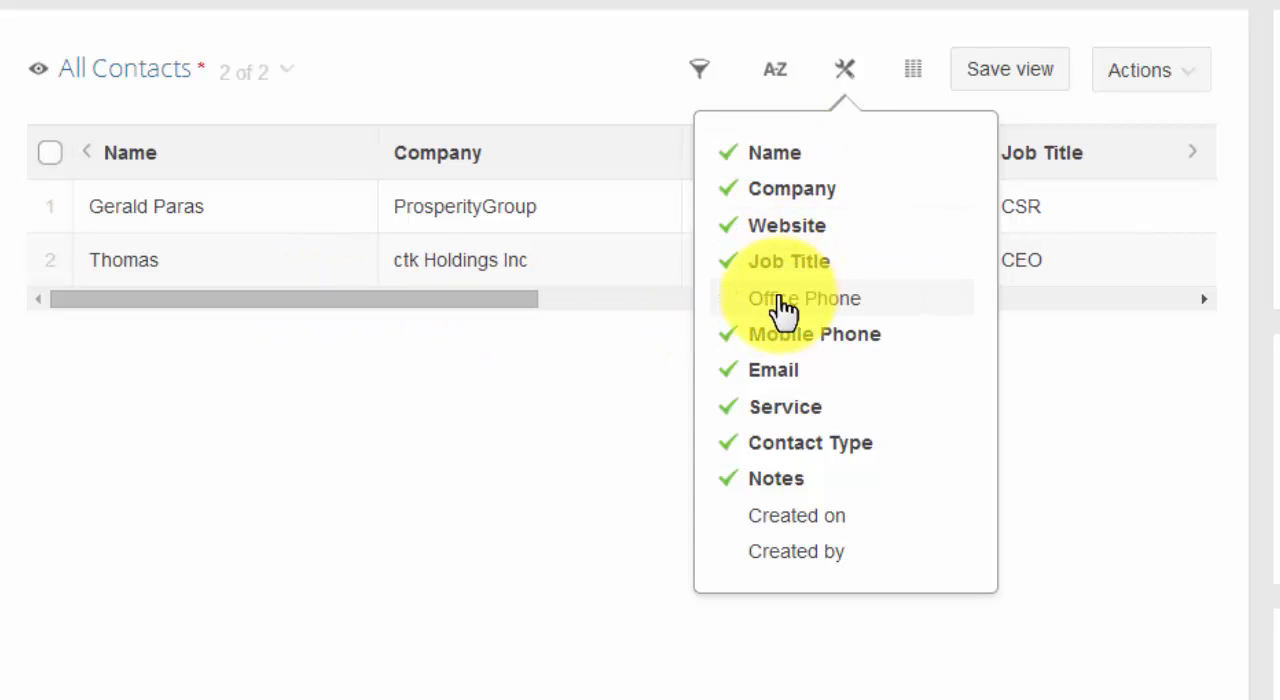
left_click(863, 300)
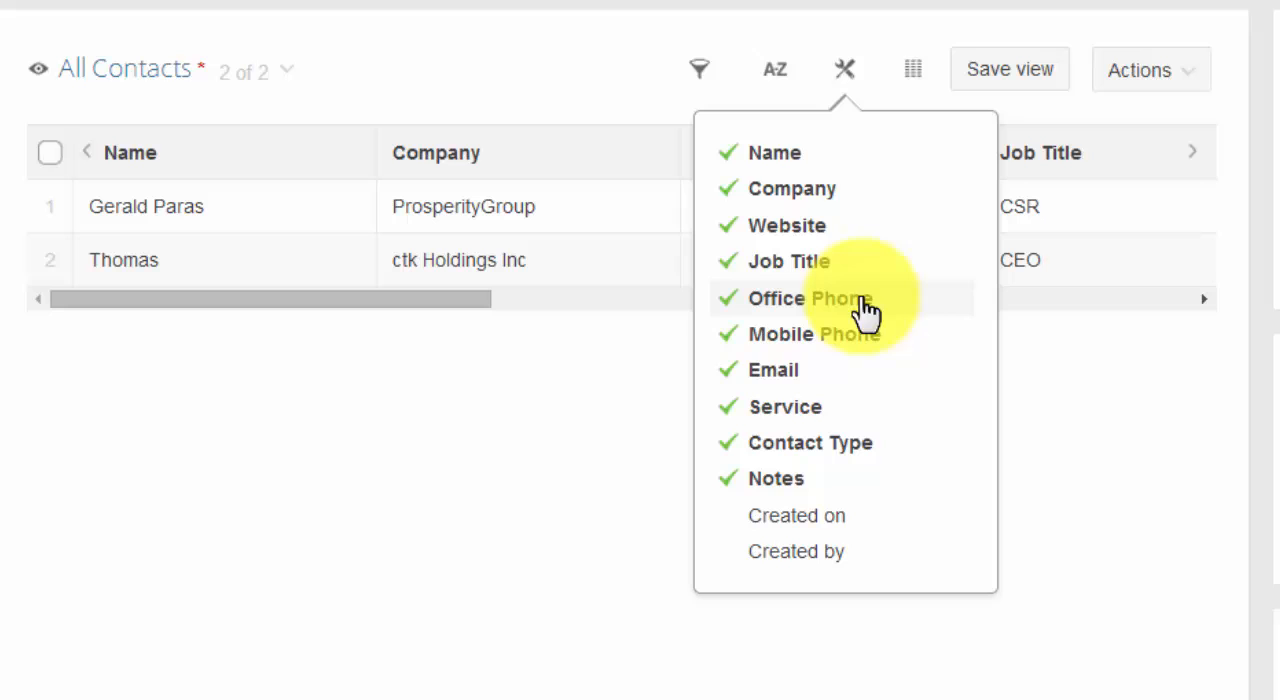
View the layout choices for the contacts list, and open the form for saving the view and cancel it.
left_click(914, 80)
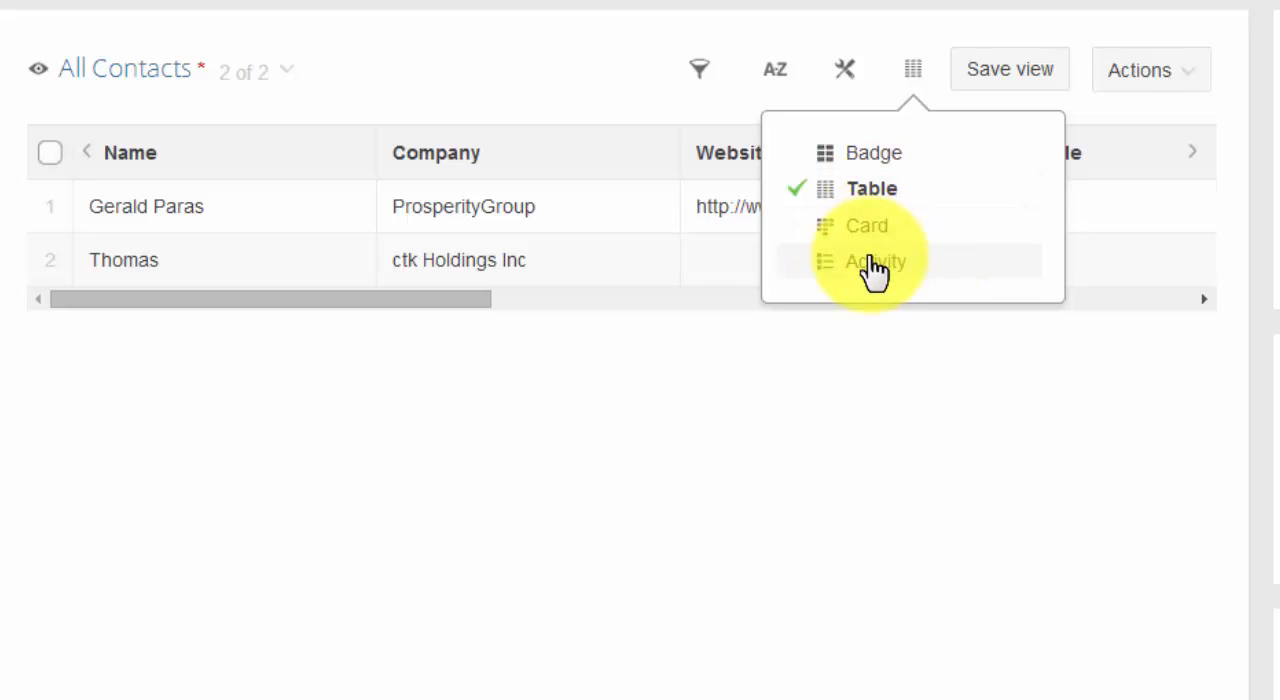
left_click(917, 401)
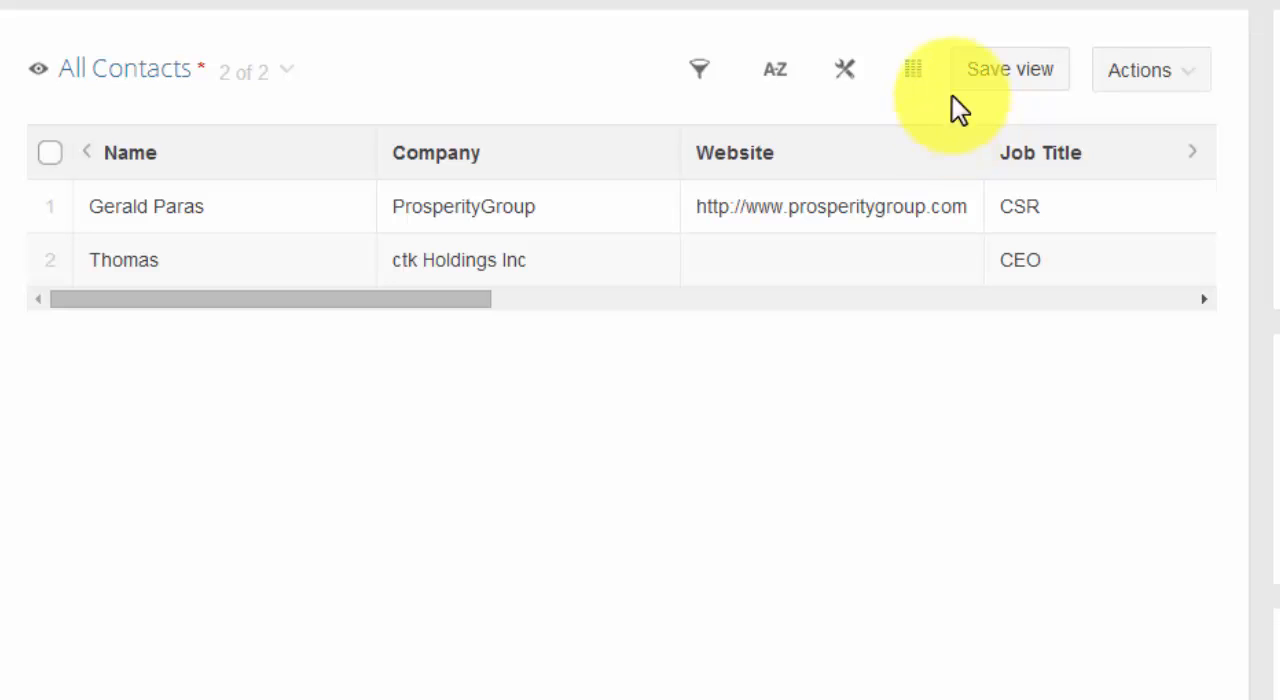
left_click(975, 80)
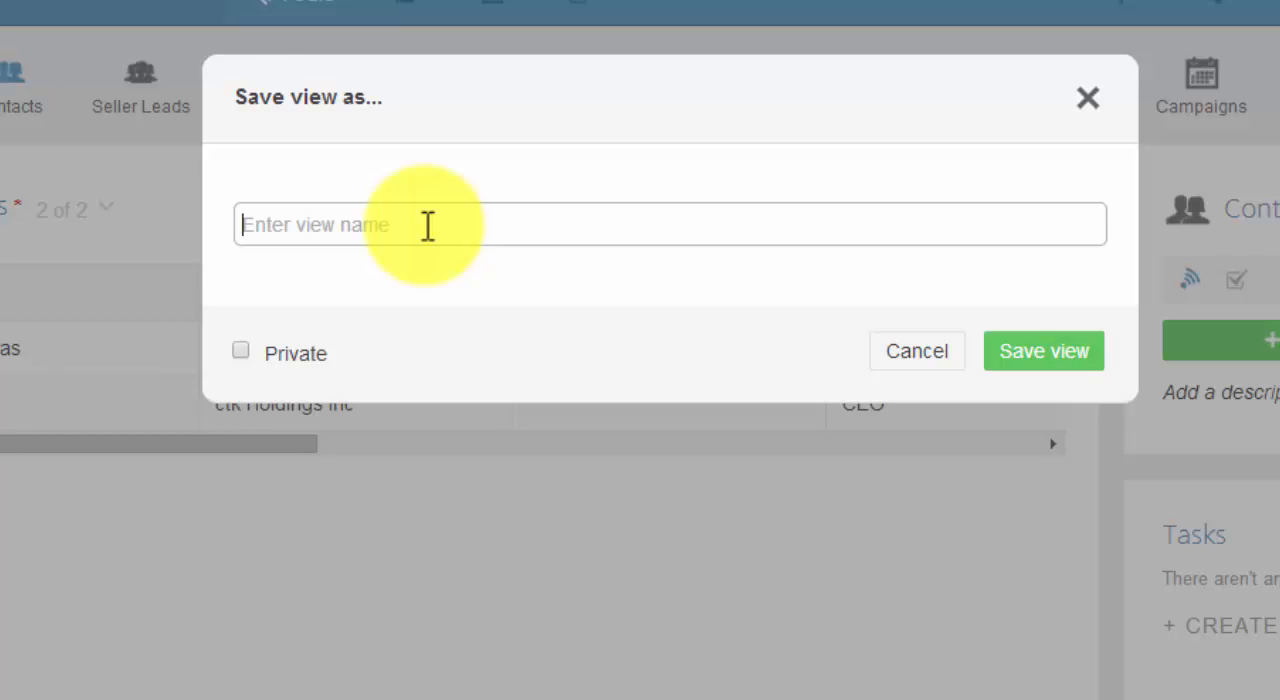
left_click(891, 362)
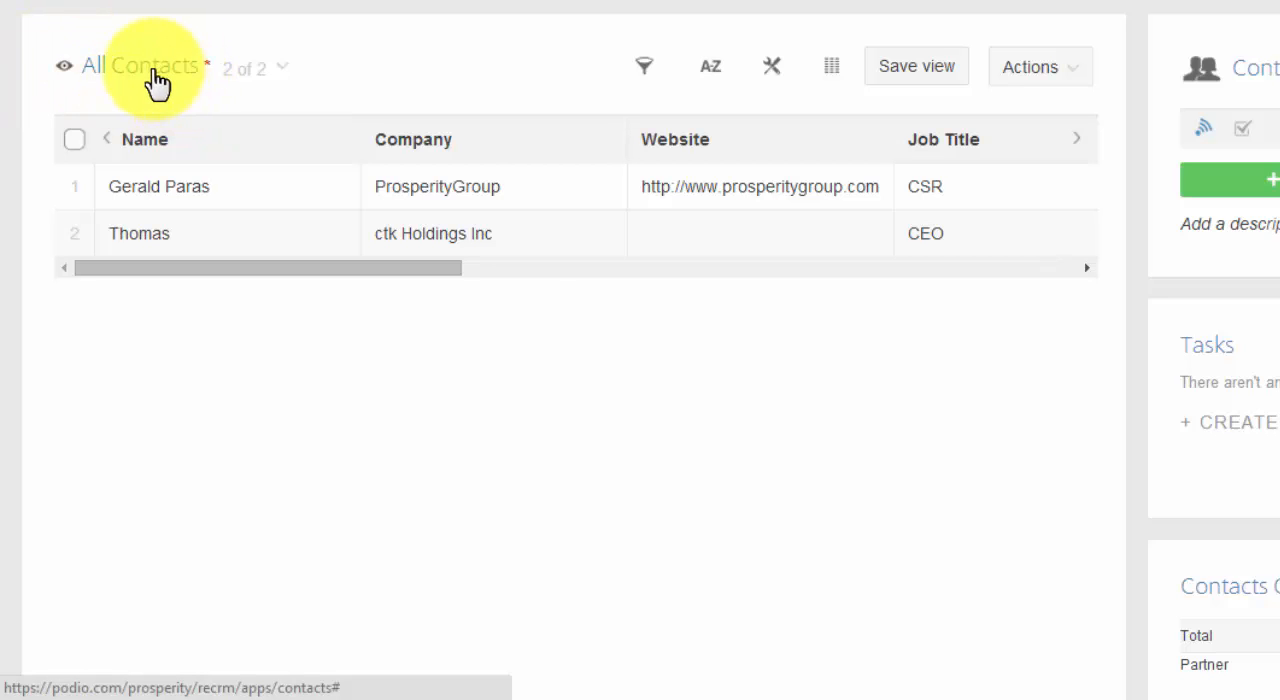
View the available and saved views of the contacts list and close them without changing the view.
left_click(155, 82)
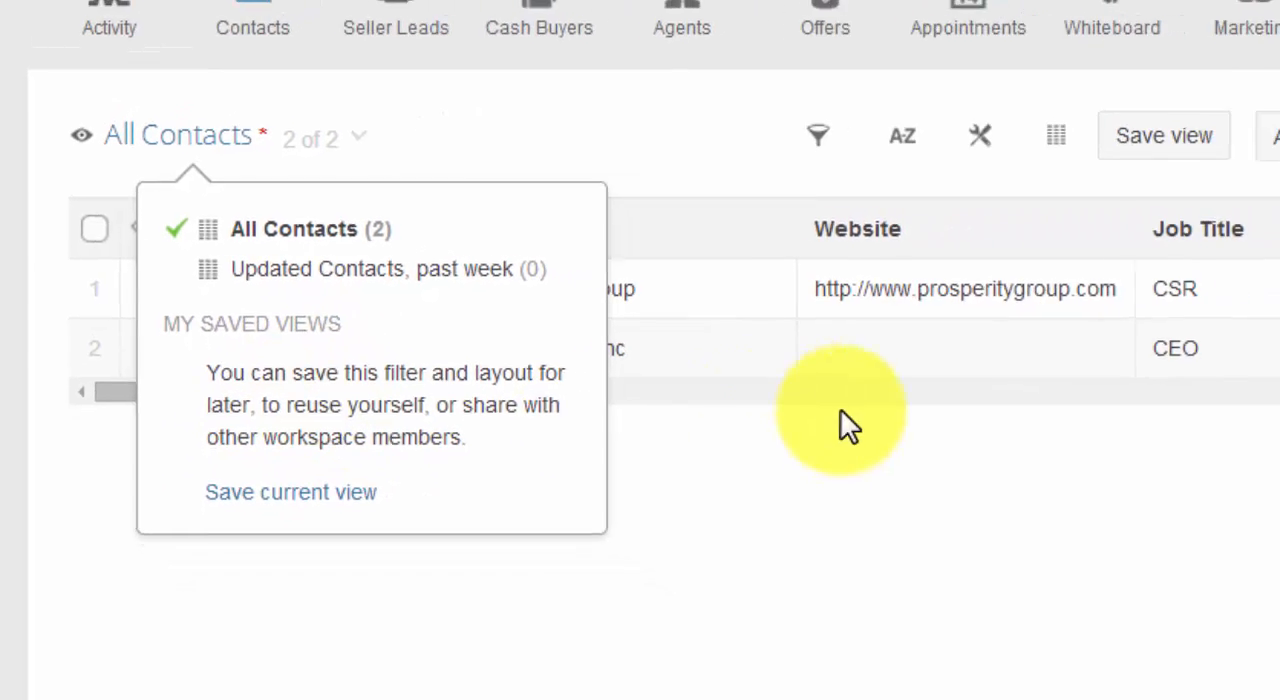
left_click(840, 420)
left_click(1272, 140)
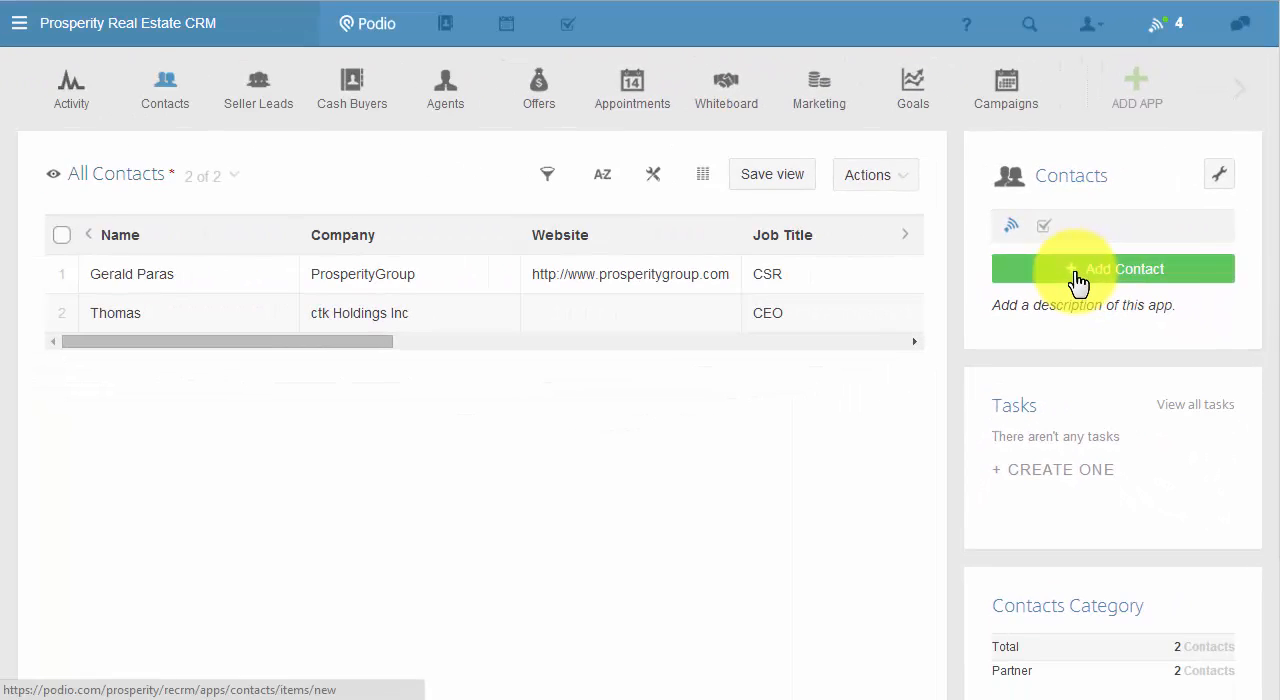
Open a blank new-contact form and review its fields from Name through Contact Type, Notes and Tags.
left_click(885, 295)
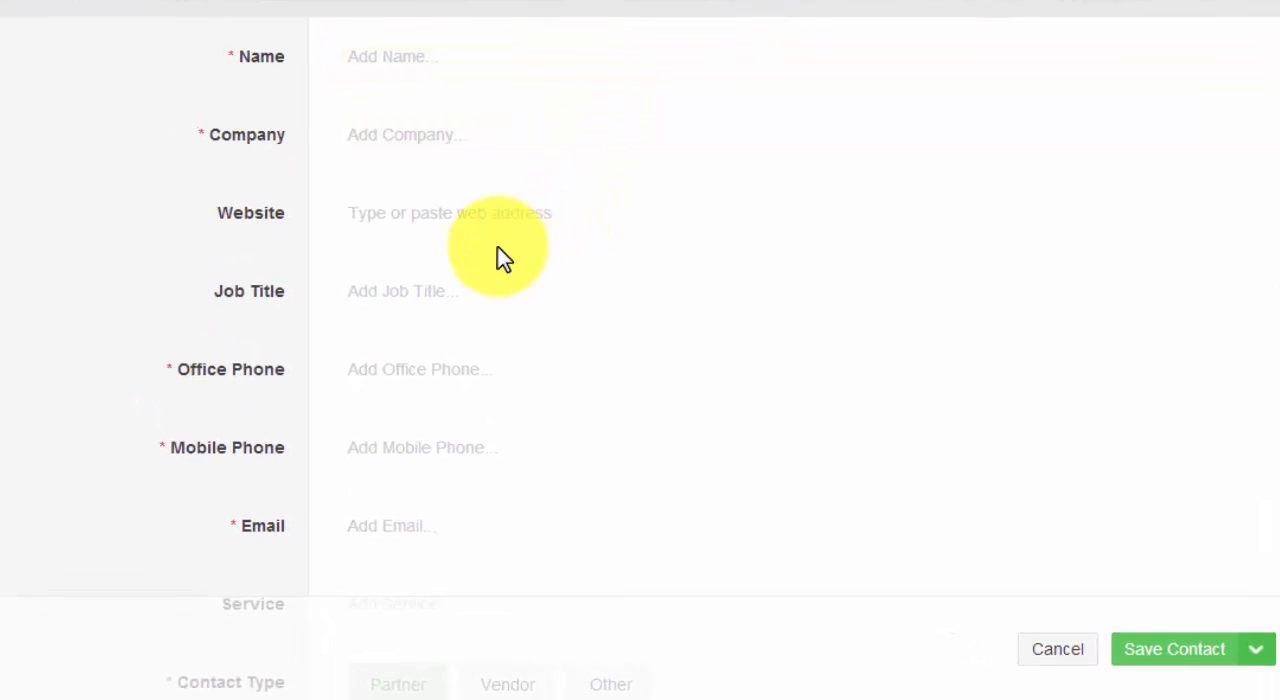
scroll(500, 260, "down", 1)
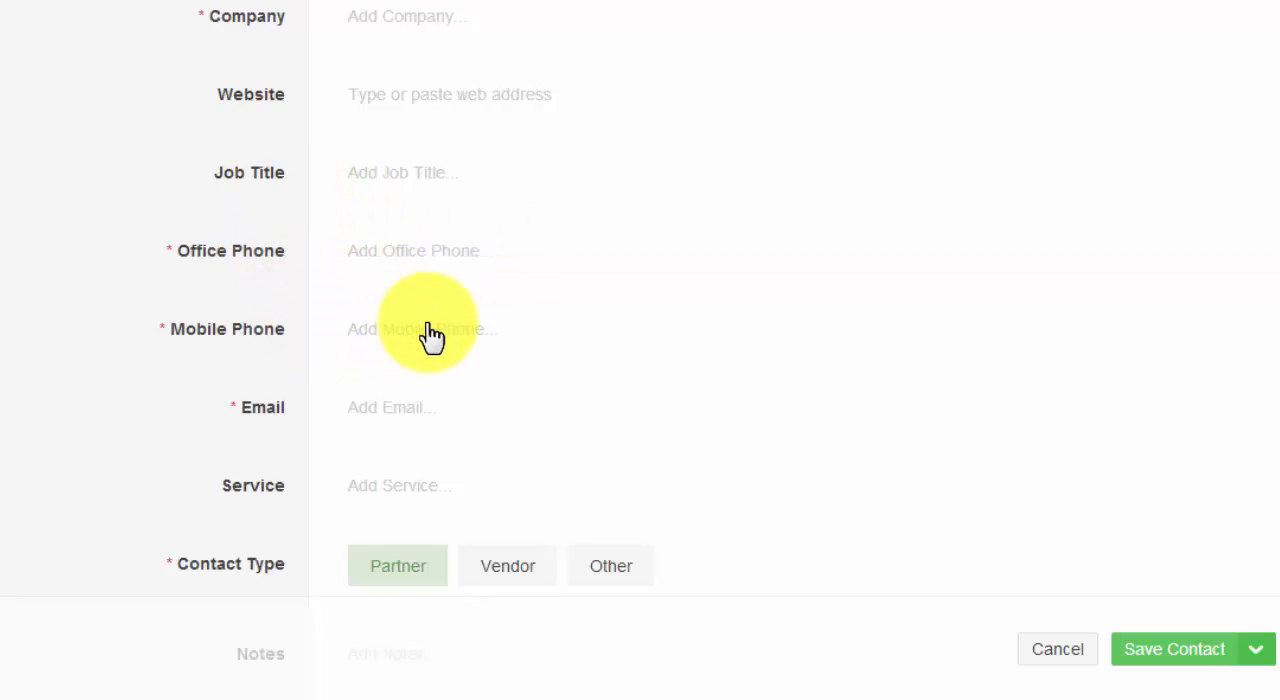
scroll(432, 338, "down", 1)
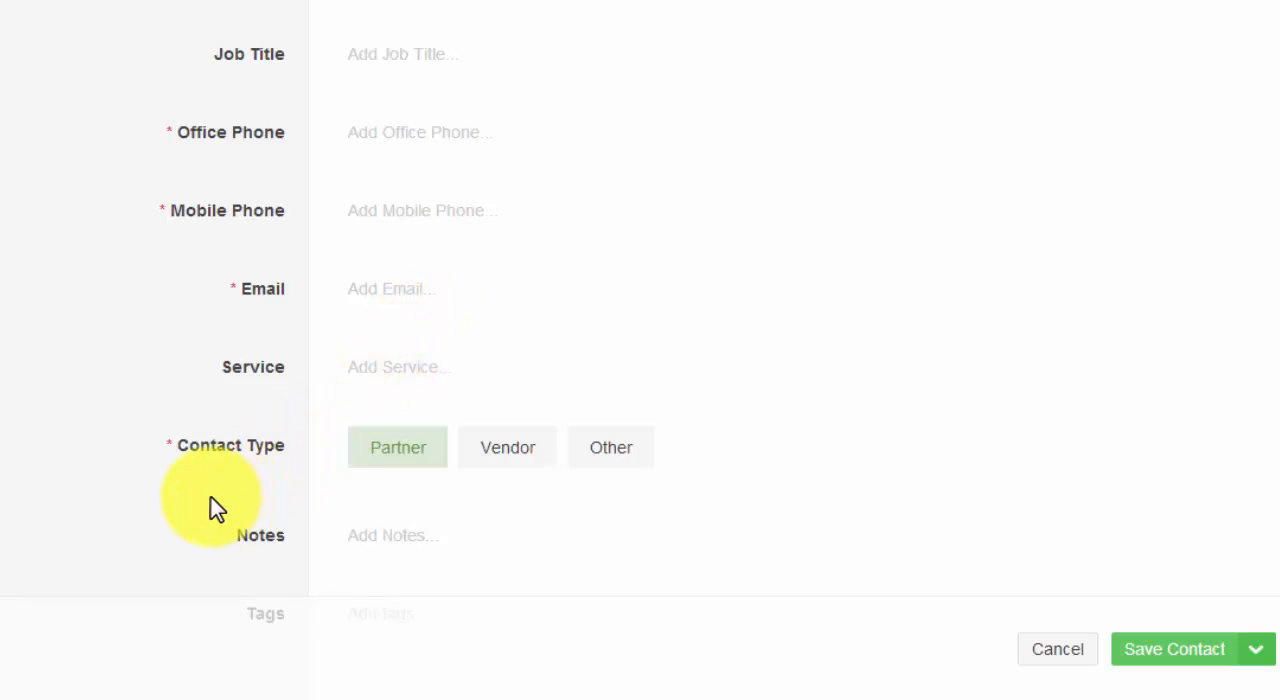
scroll(205, 512, "down", 2)
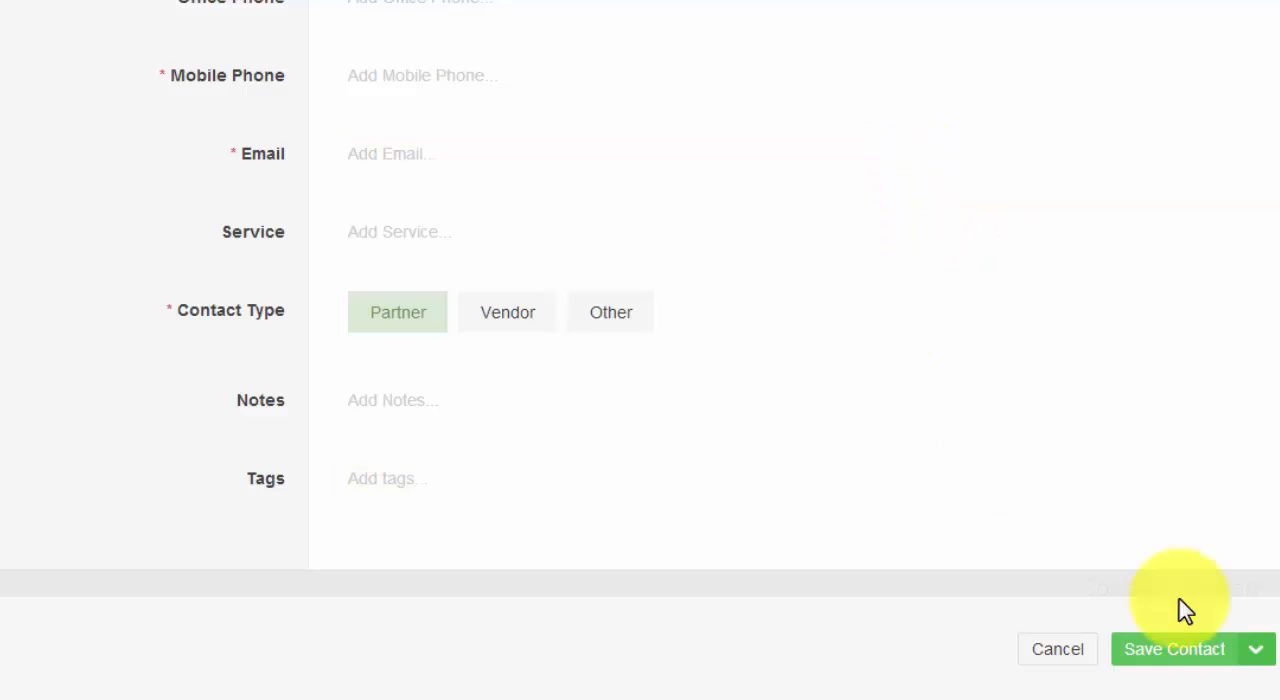
left_click(1200, 655)
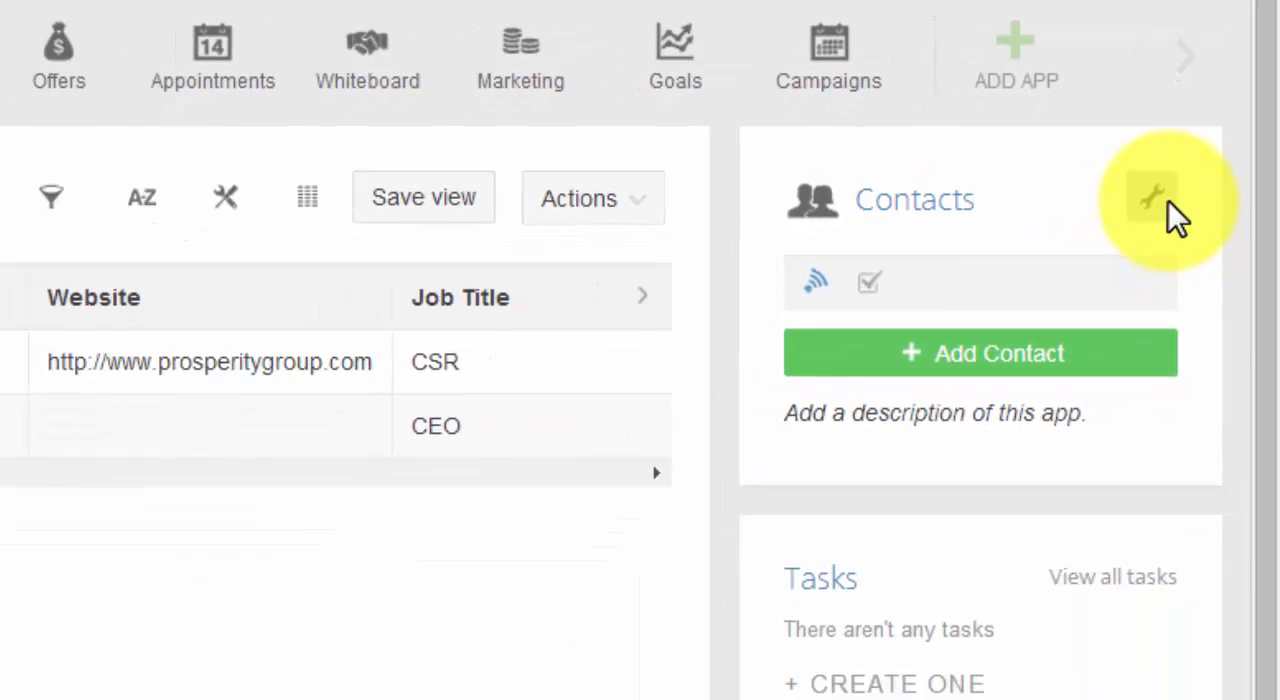
Open the Contacts app's template for modification and look over the available field types.
left_click(1130, 350)
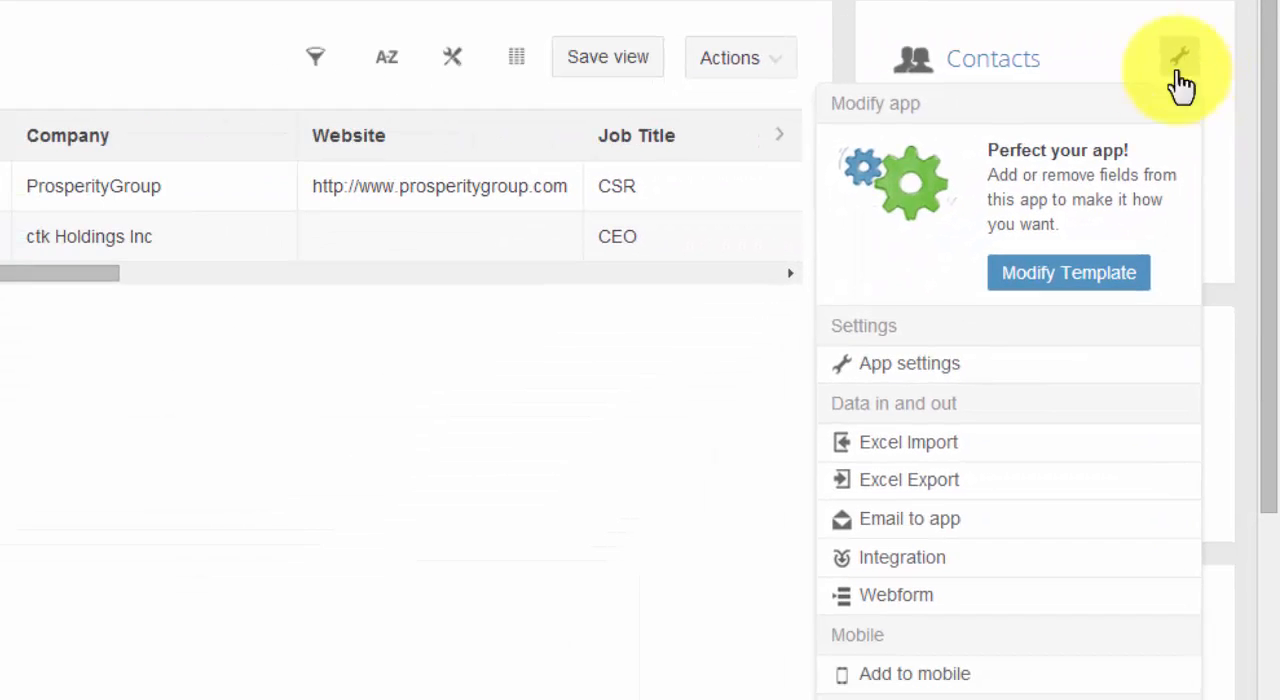
left_click(1060, 285)
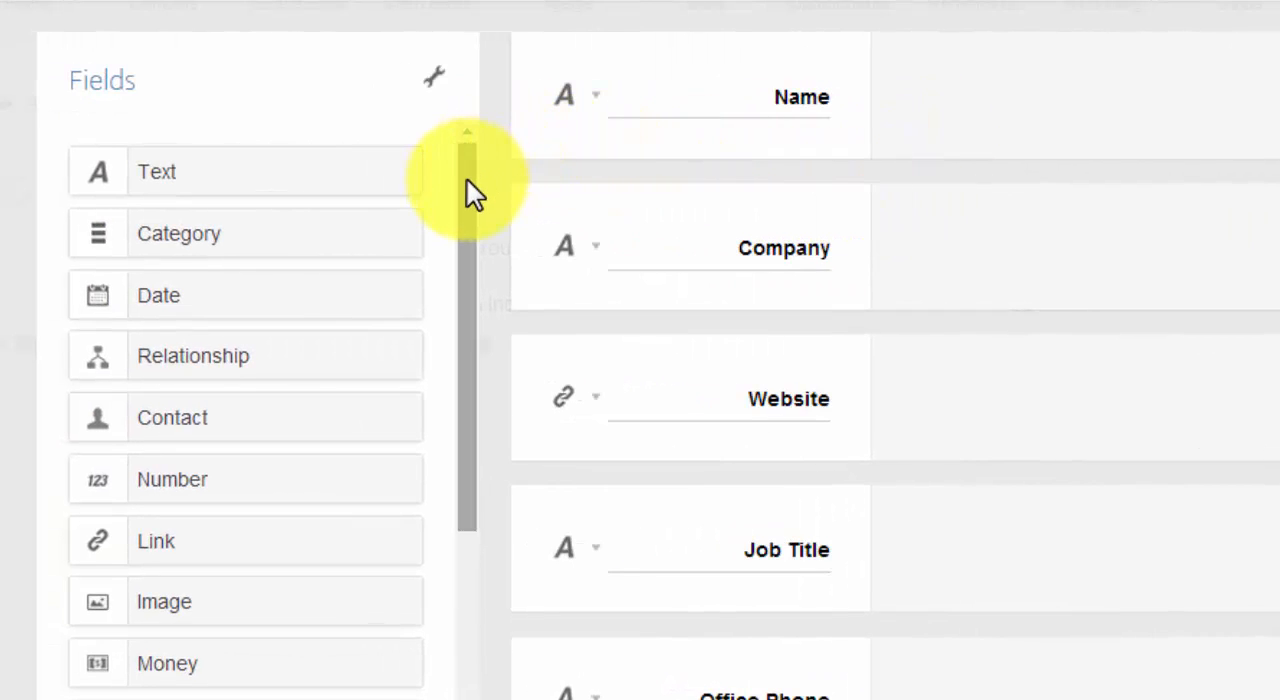
left_click_drag(467, 180, 463, 150)
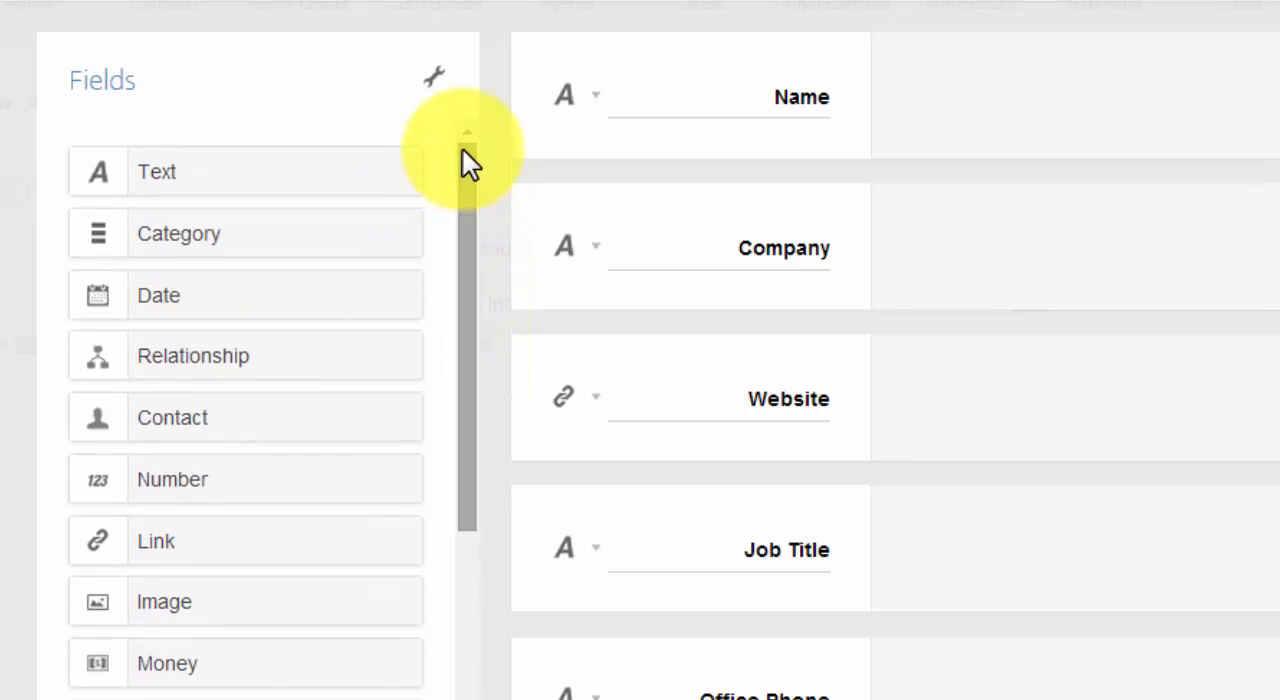
Examine the editable Name and Company labels in the contacts template and view the Name field's options.
left_click(816, 100)
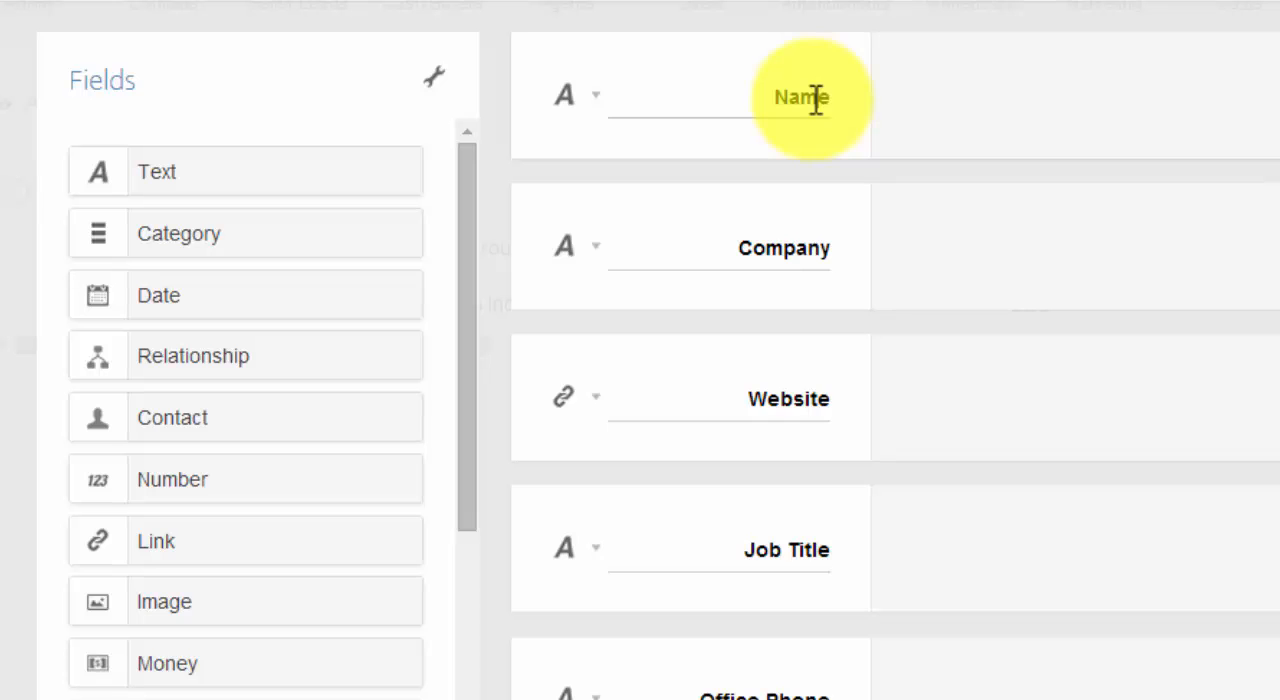
left_click_drag(820, 100, 783, 100)
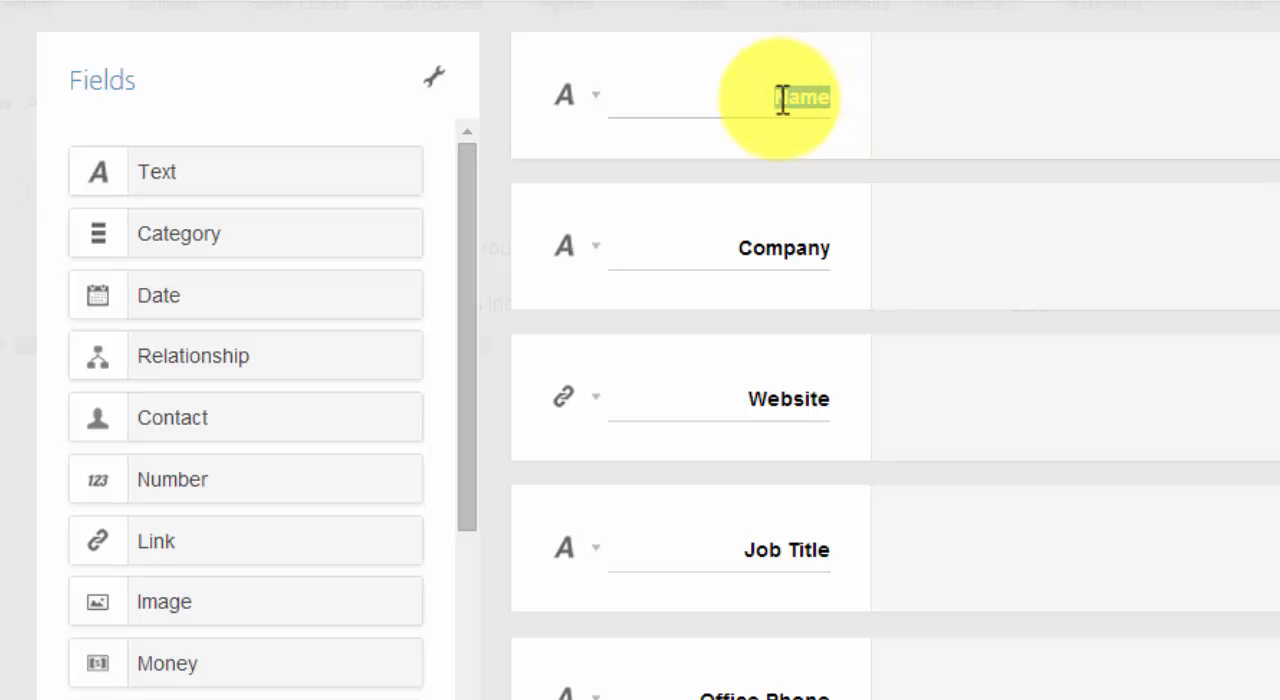
left_click(785, 247)
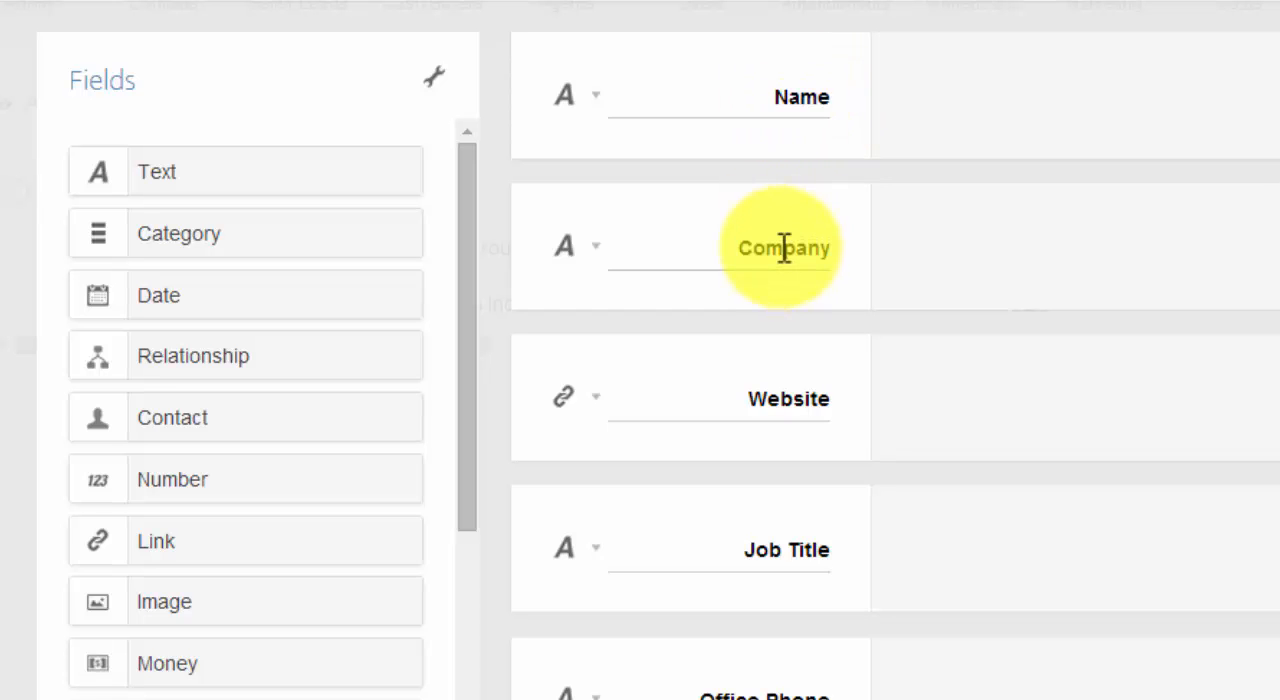
left_click(596, 106)
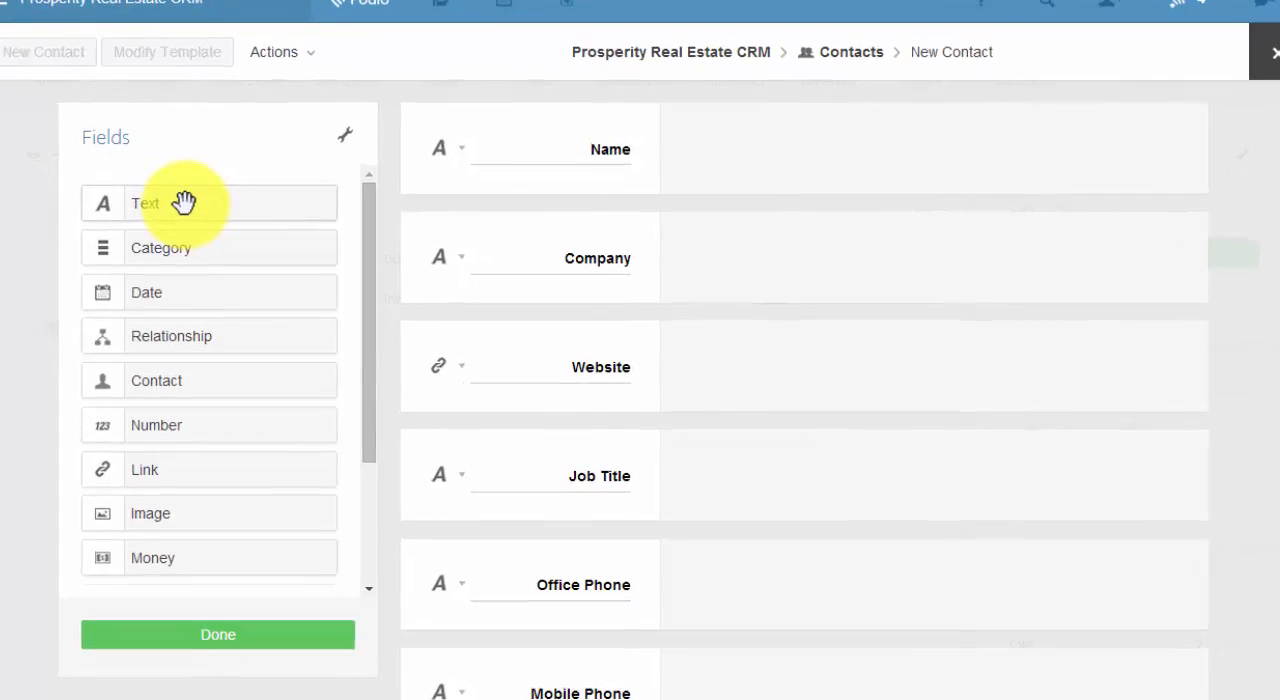
Add a text field between Company and Website in the contacts template and name it New Field.
left_click_drag(155, 167, 524, 300)
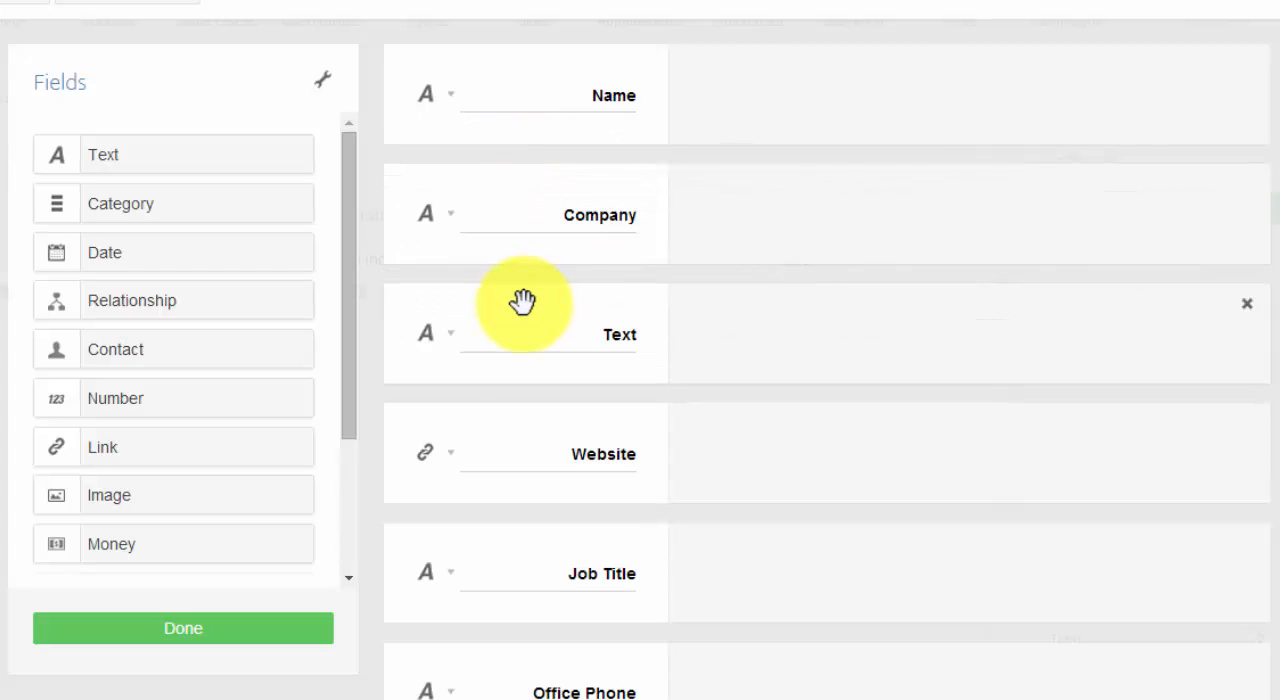
left_click_drag(598, 338, 680, 338)
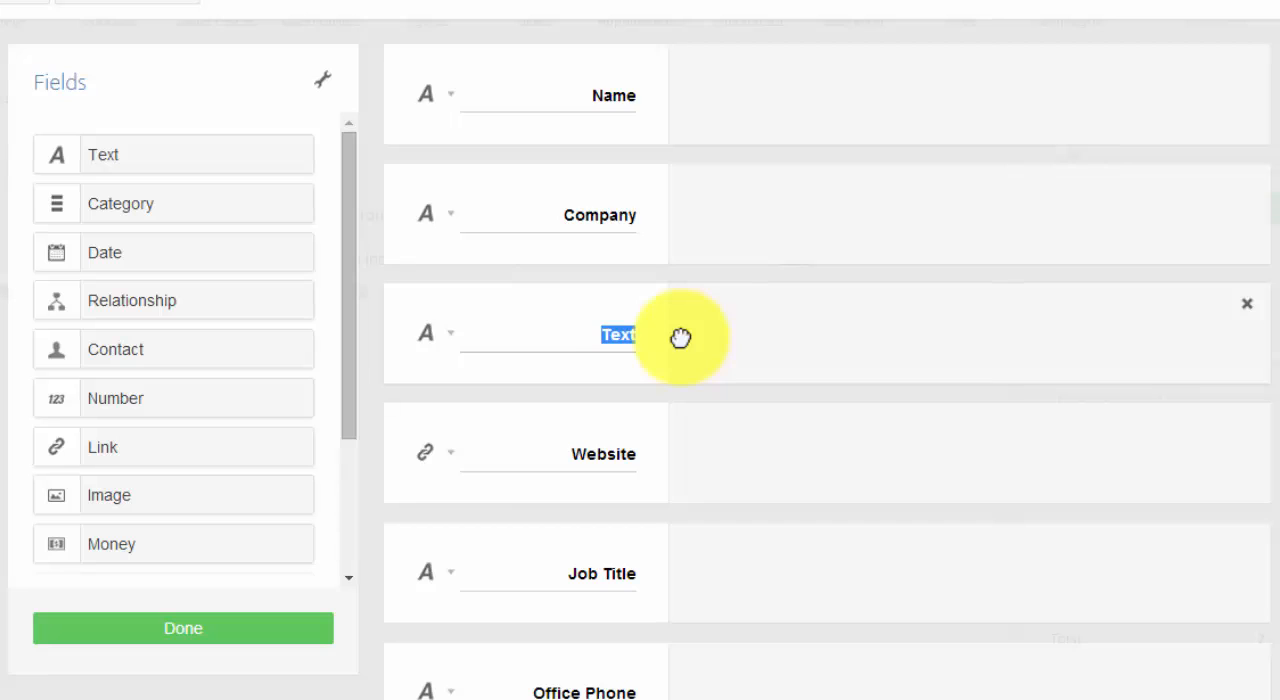
type("New File")
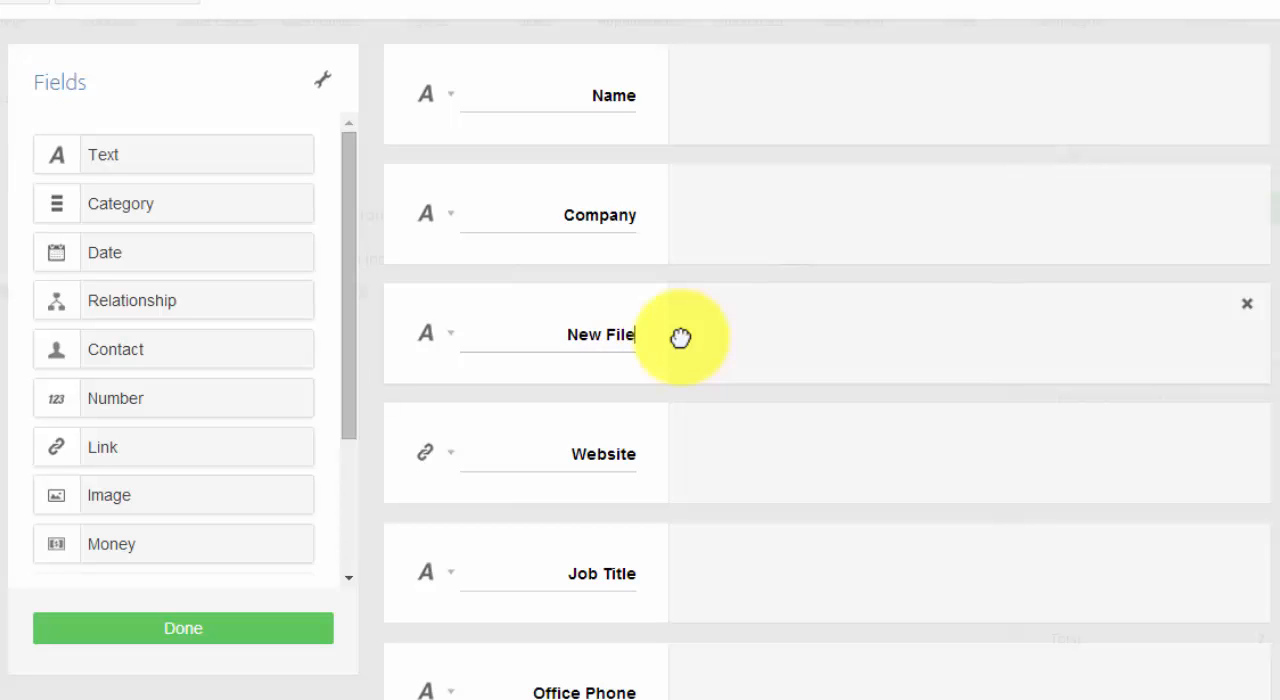
key("BackSpace")
key("BackSpace")
type("eld")
View the options of New Field, close them, and delete the field from the template.
left_click(450, 340)
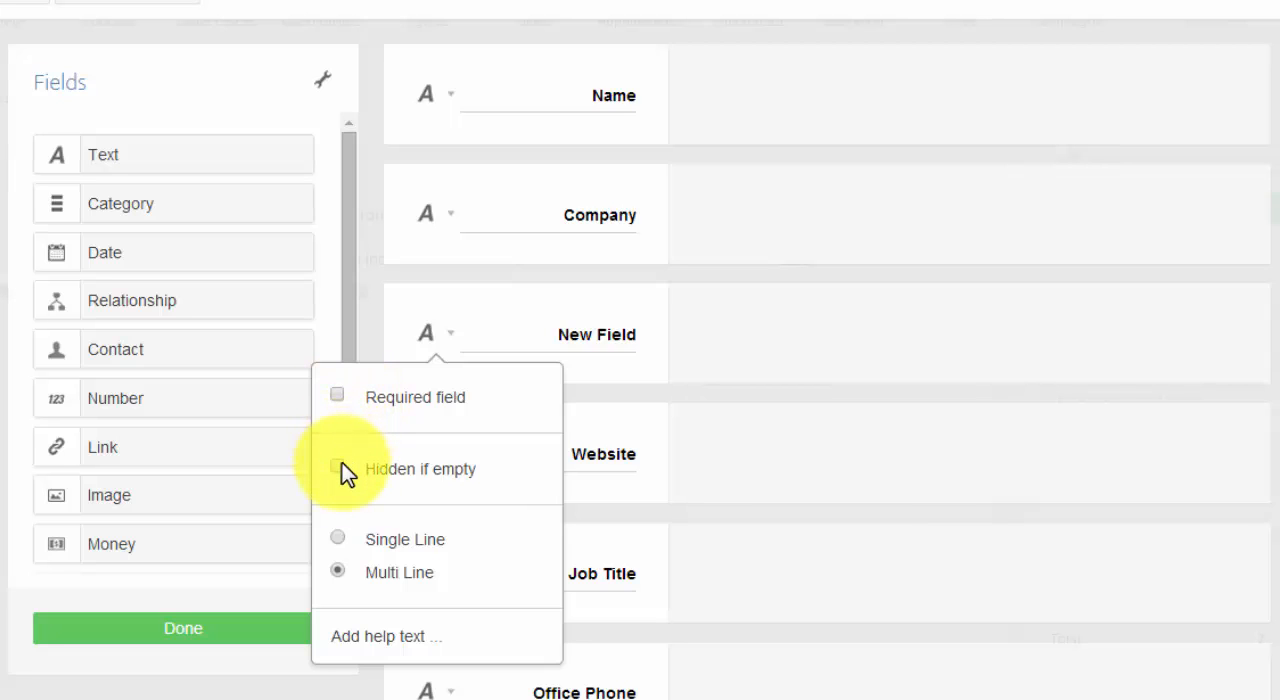
left_click(446, 340)
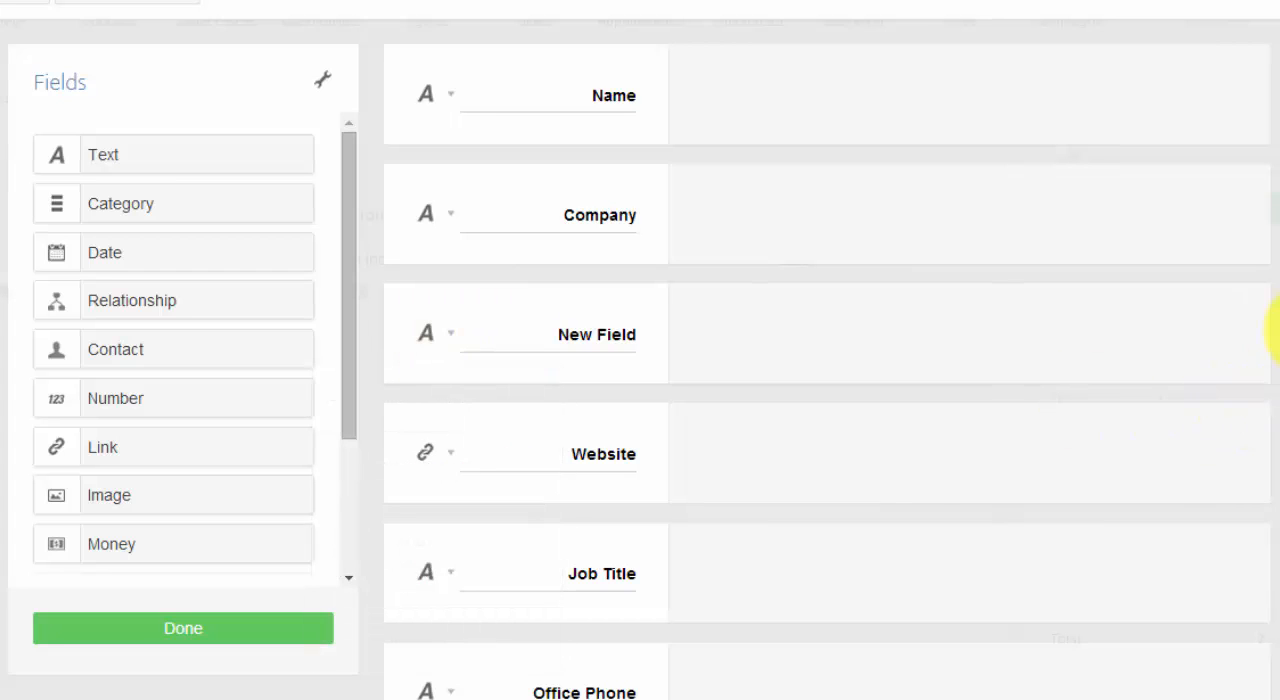
left_click(1247, 305)
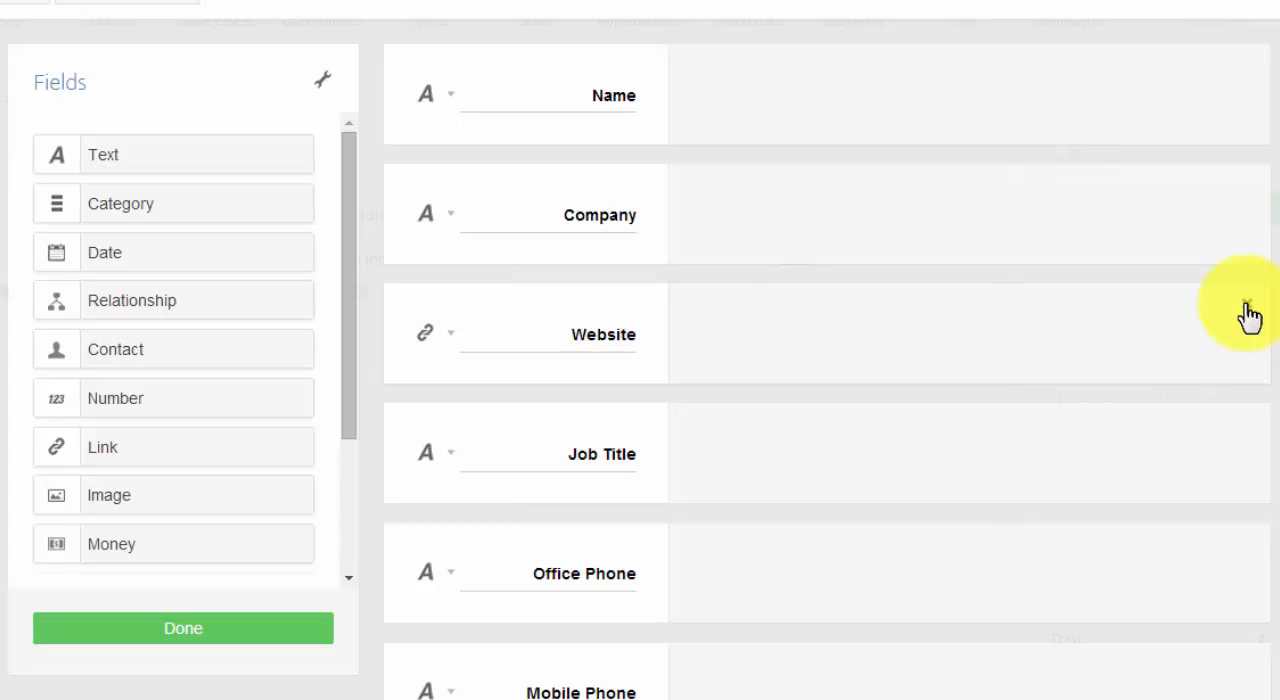
Review the remaining contact fields down to Contact Type and finish the template changes.
scroll(827, 380, "down", 7)
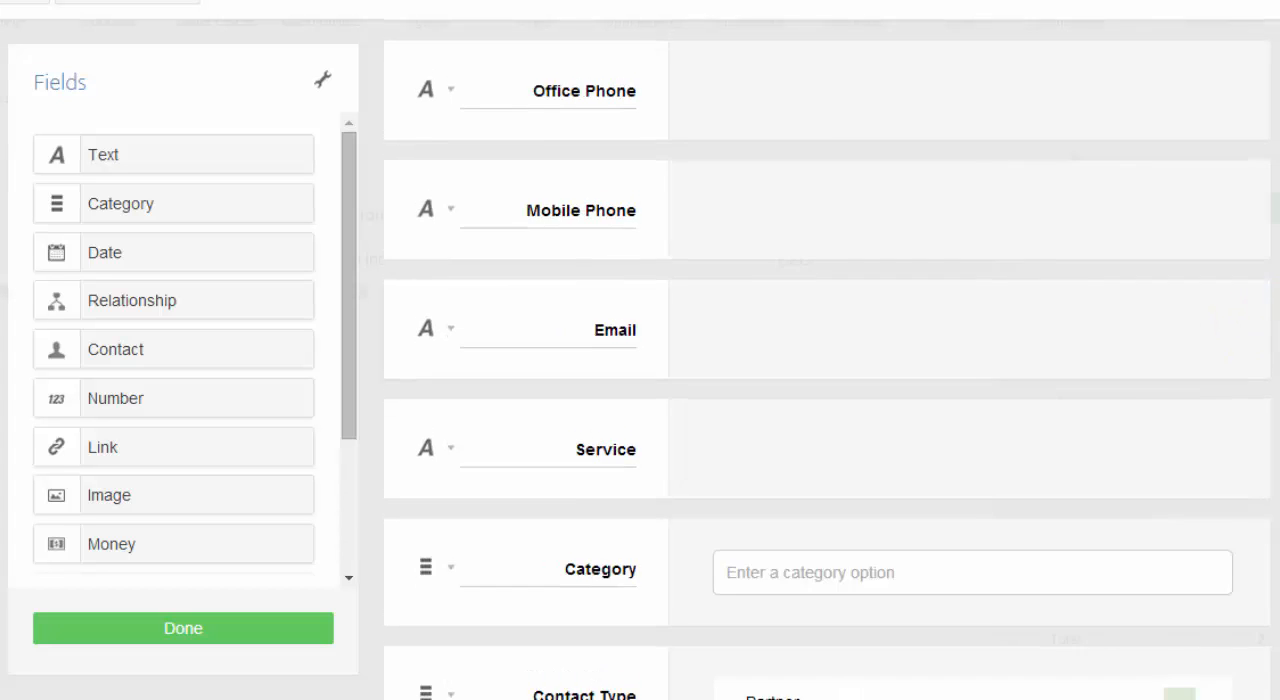
scroll(827, 380, "up", 7)
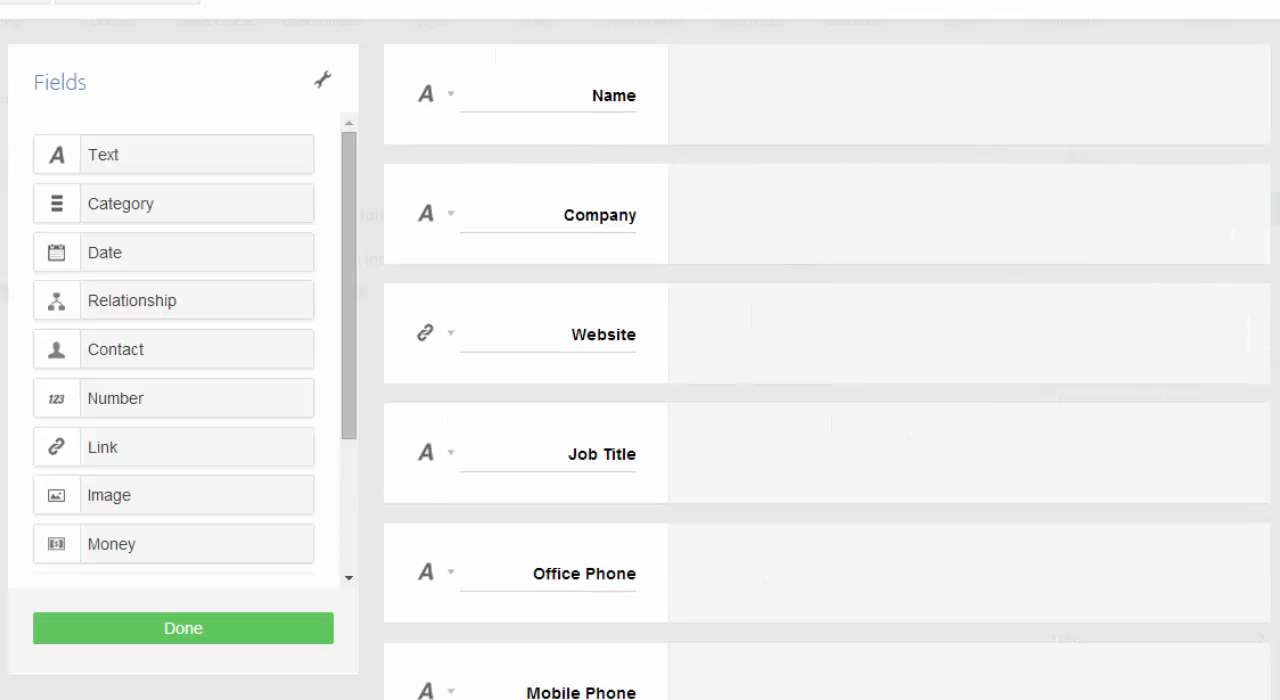
left_click(229, 638)
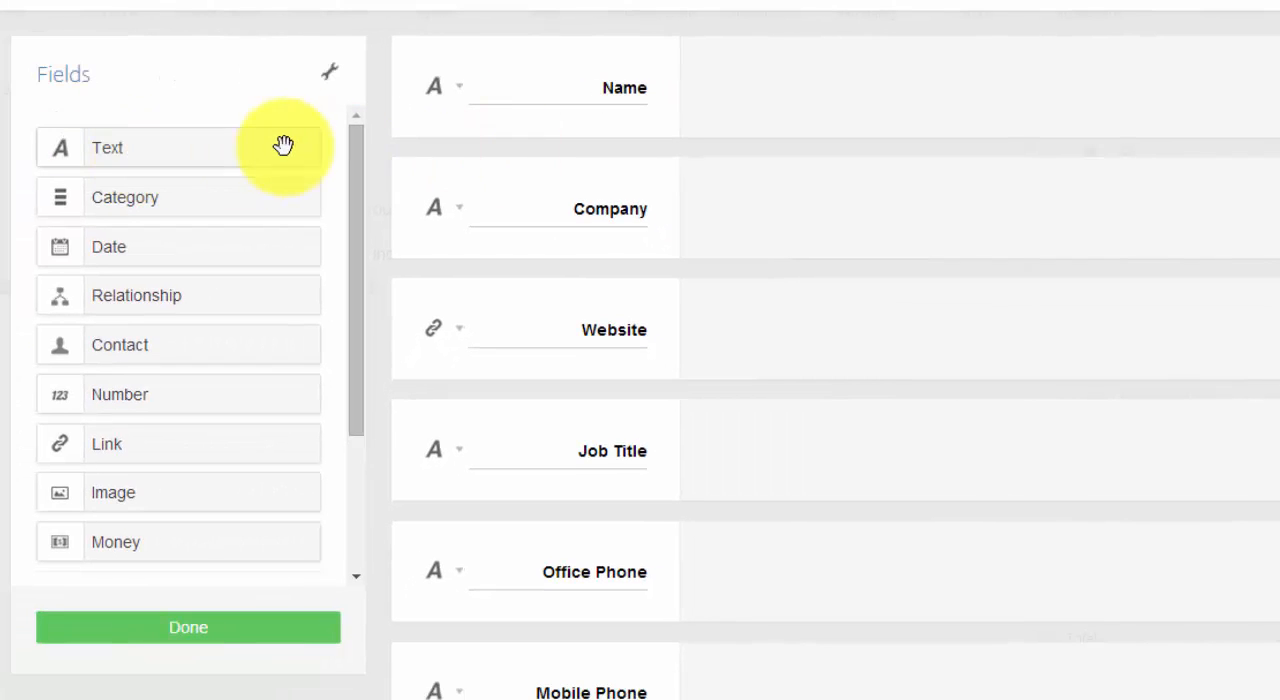
View the Name field's options and examine the Contact Type category field in the contacts template.
left_click(457, 90)
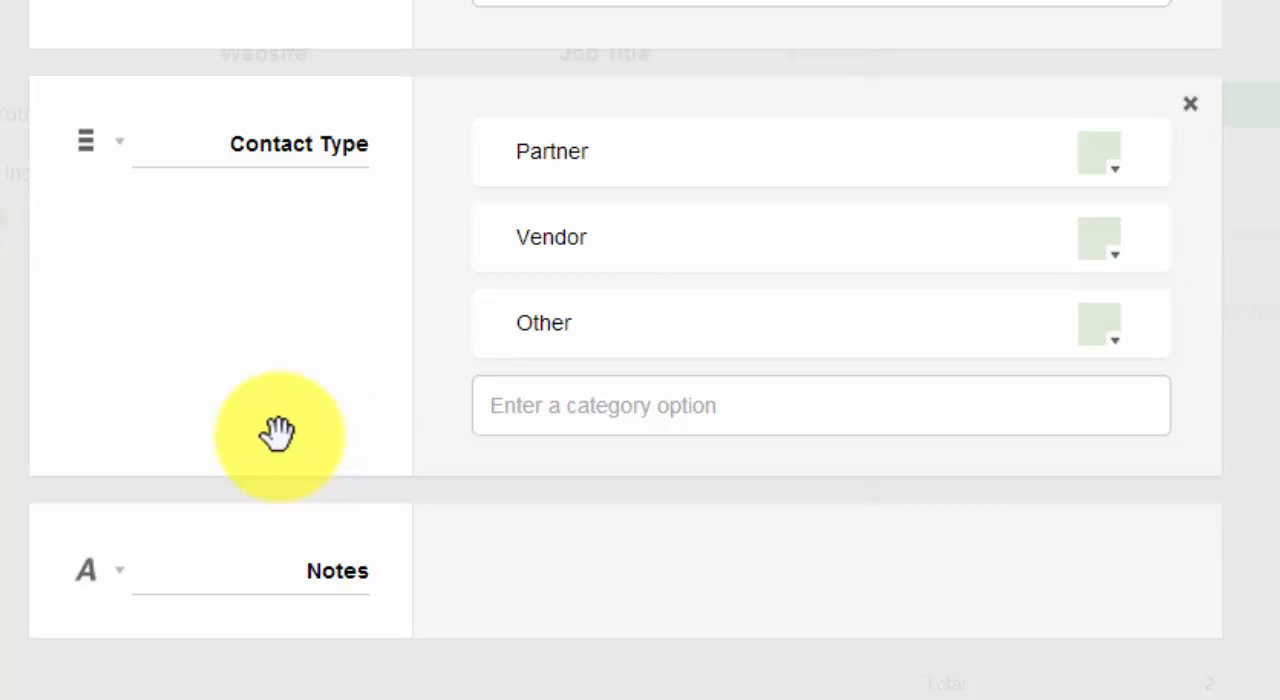
left_click(249, 148)
left_click(427, 215)
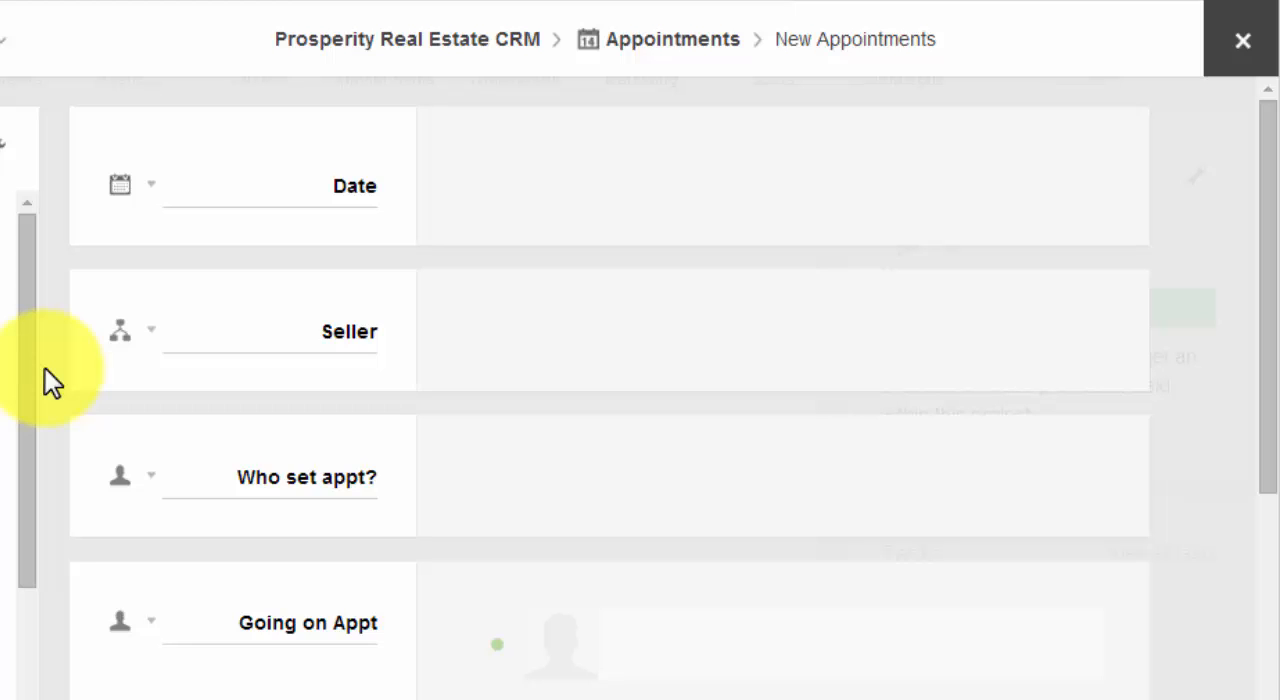
View the Date field's options in the Appointments template and close them without changes.
left_click(151, 187)
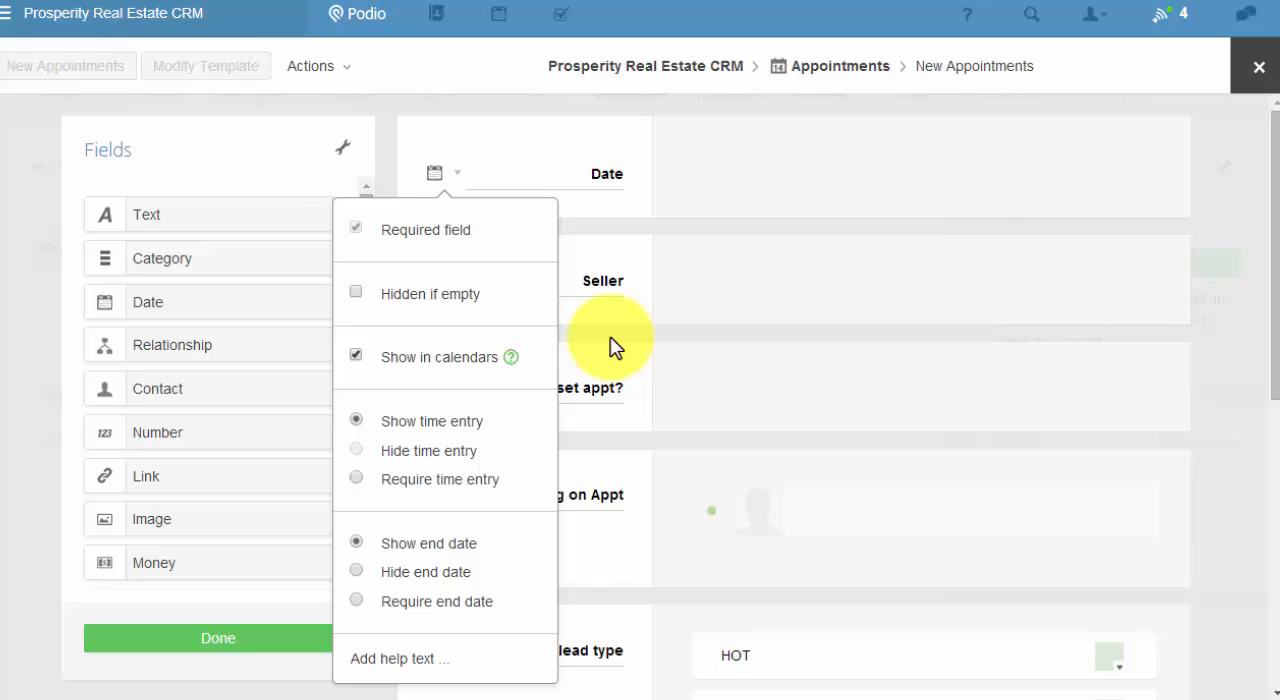
left_click(538, 290)
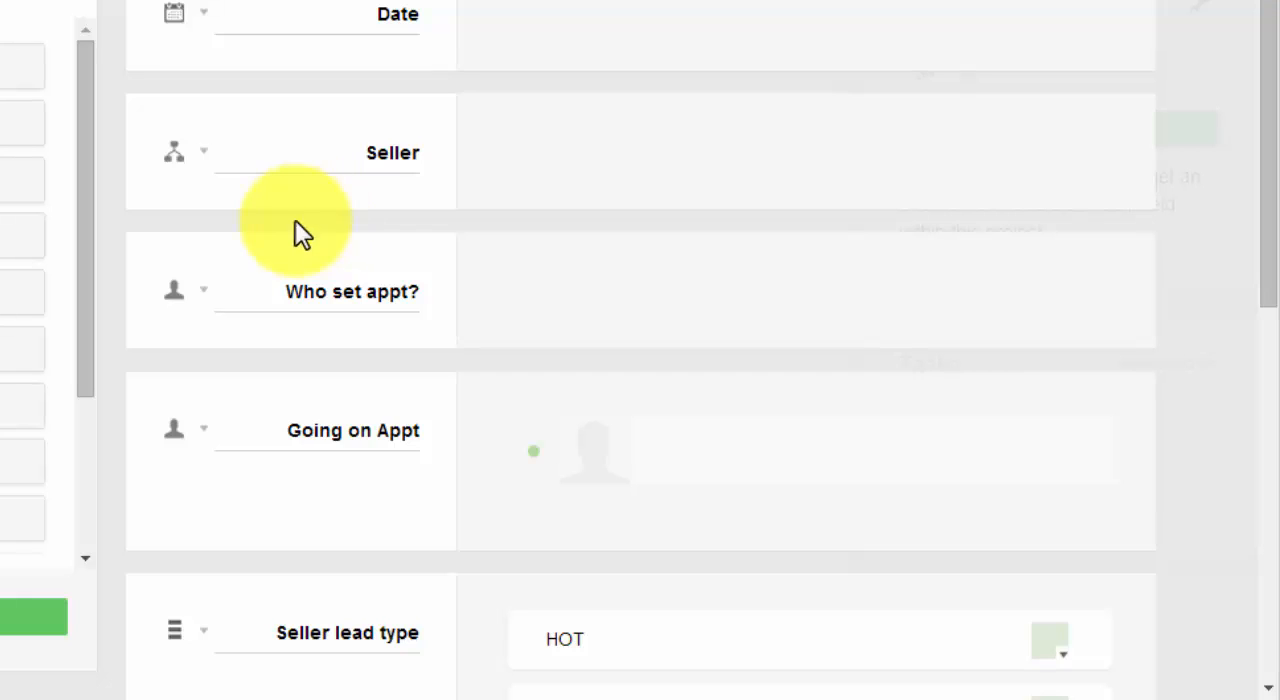
View the apps the Seller relationship field can reference and keep Seller Leads as the referenced app.
left_click(207, 165)
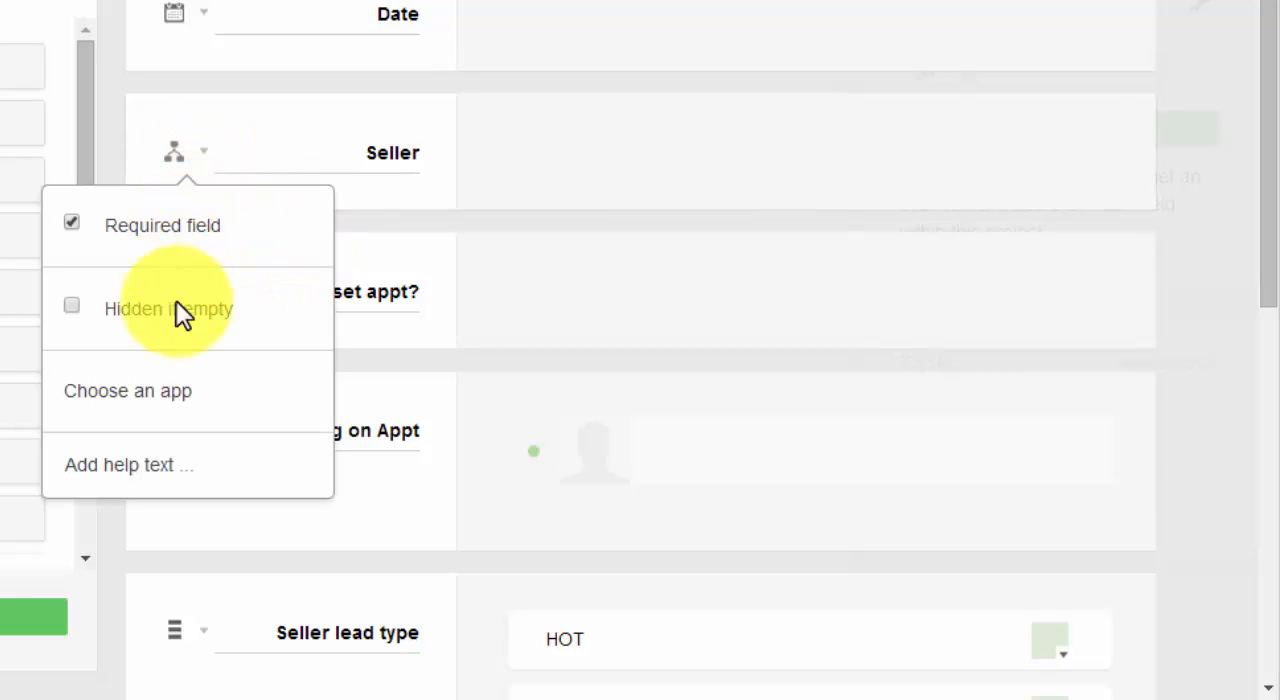
left_click(165, 393)
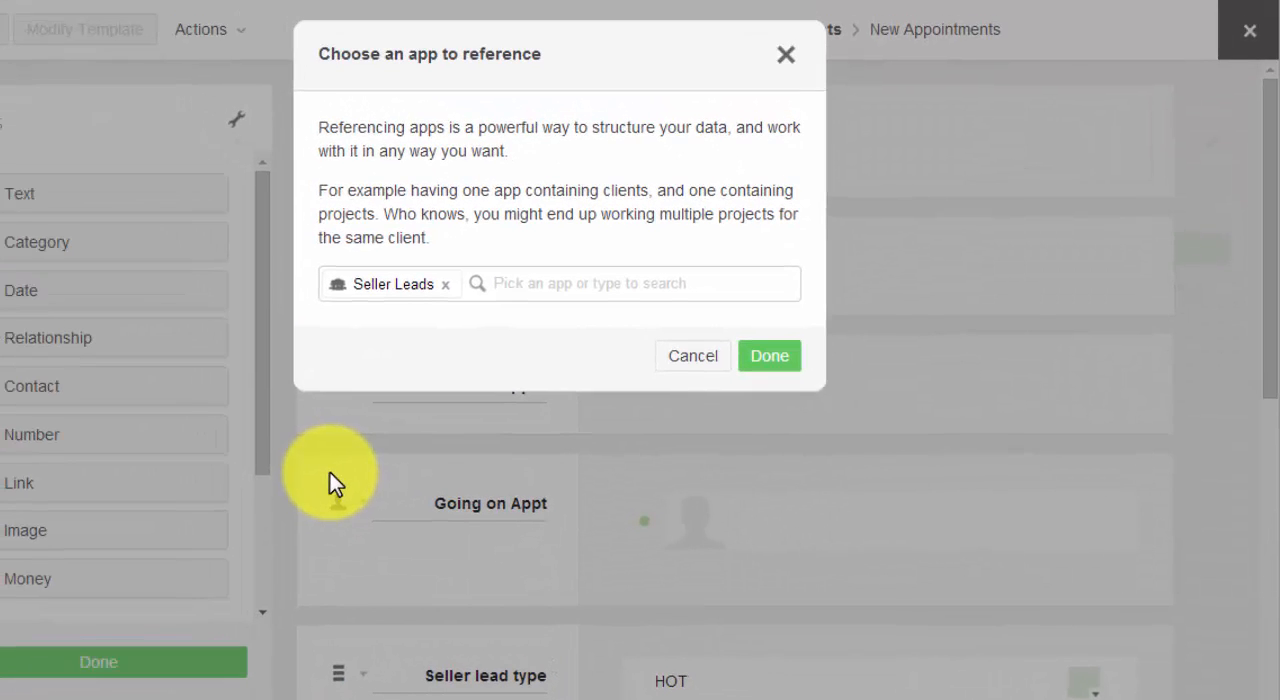
left_click(550, 284)
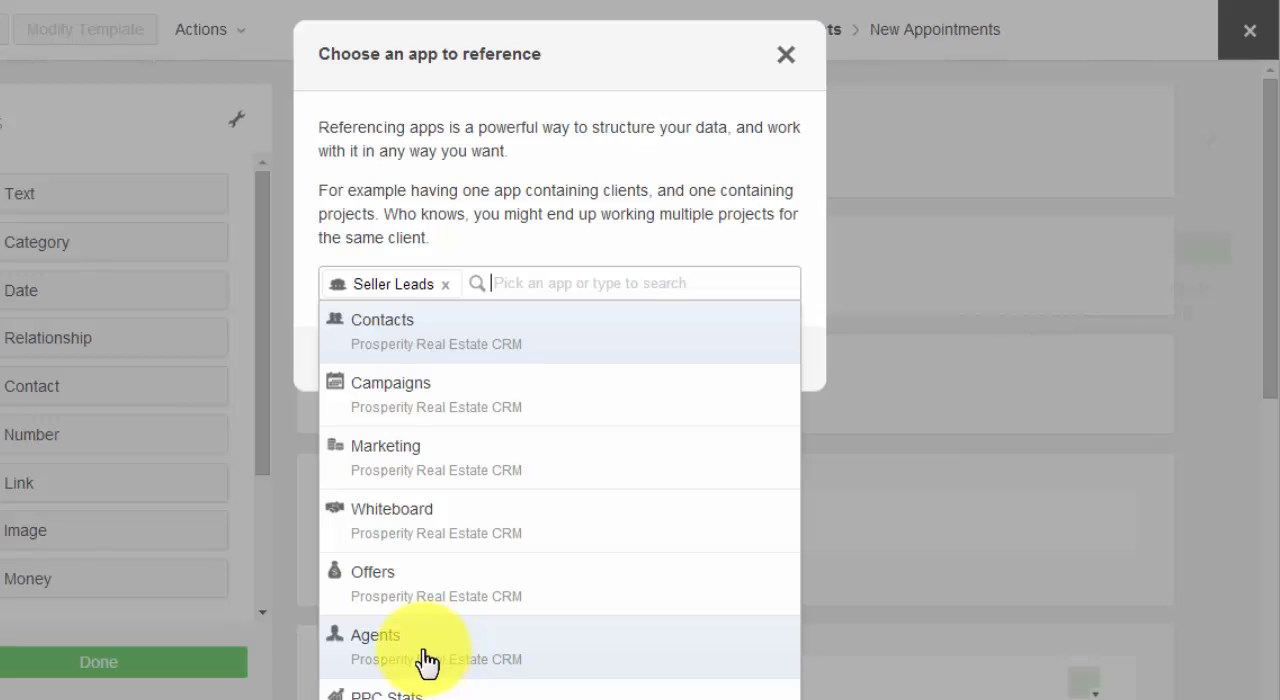
left_click(611, 83)
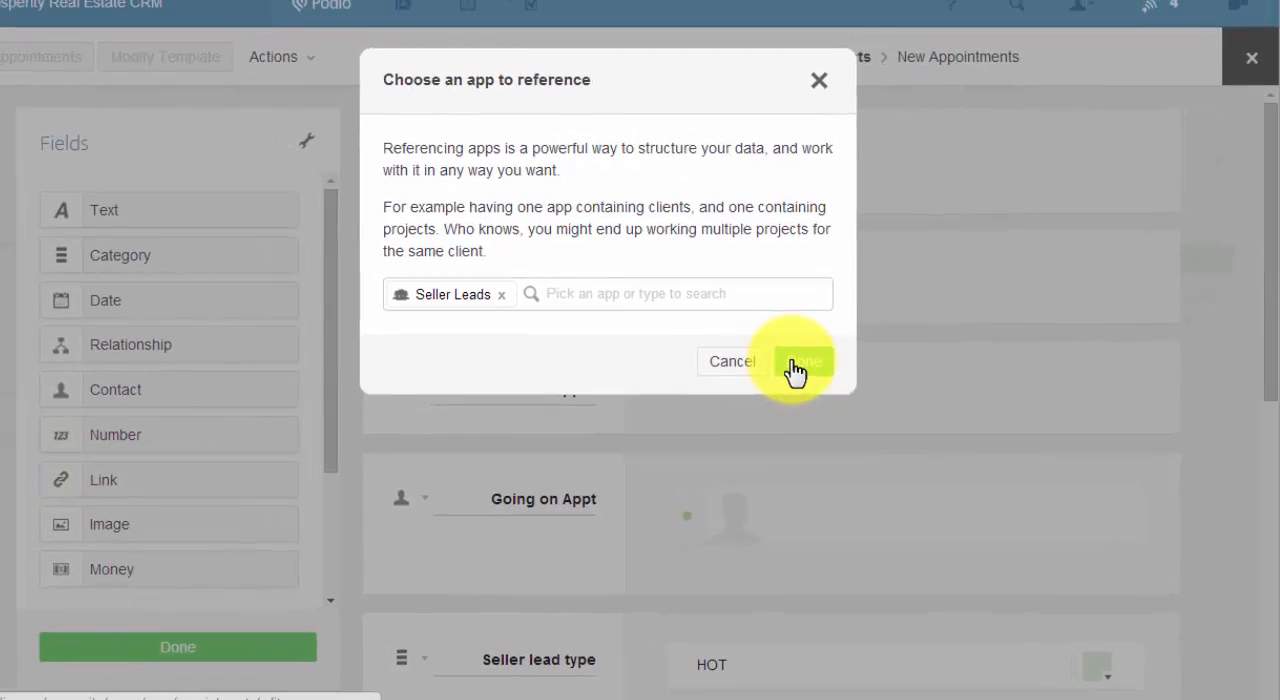
left_click(797, 364)
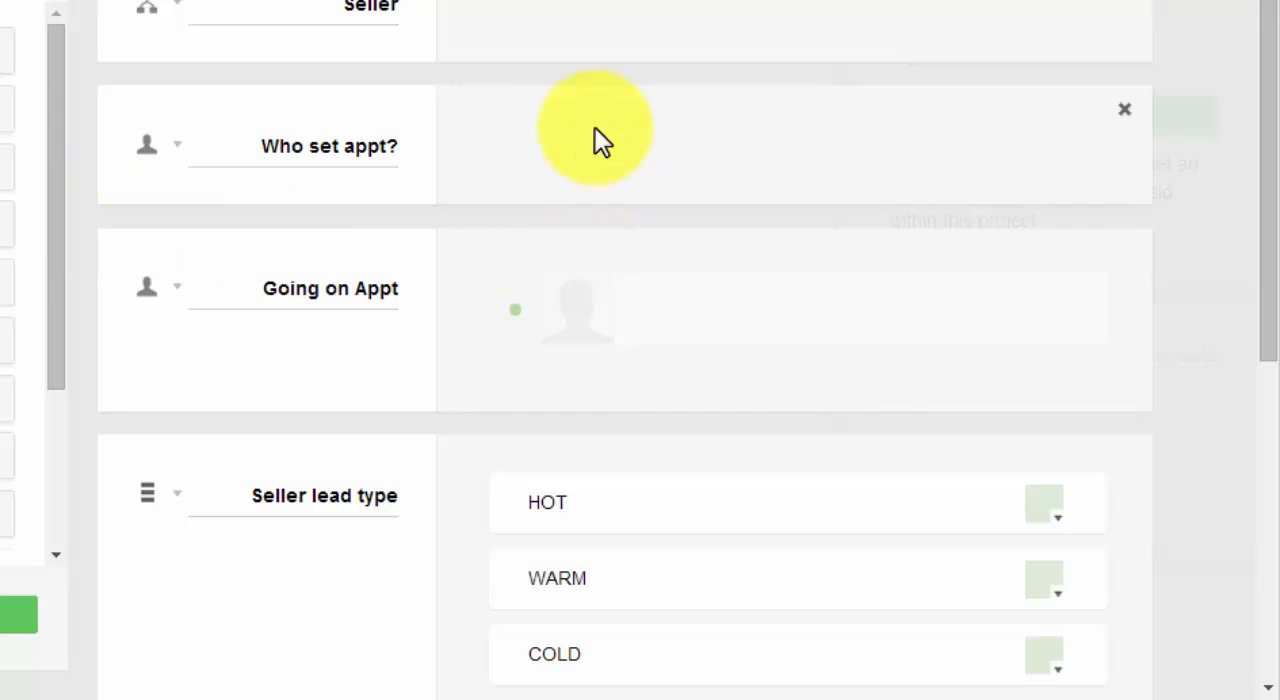
View the contact type and sharing choices of the Who set appt? field and keep Workspace members.
left_click(177, 150)
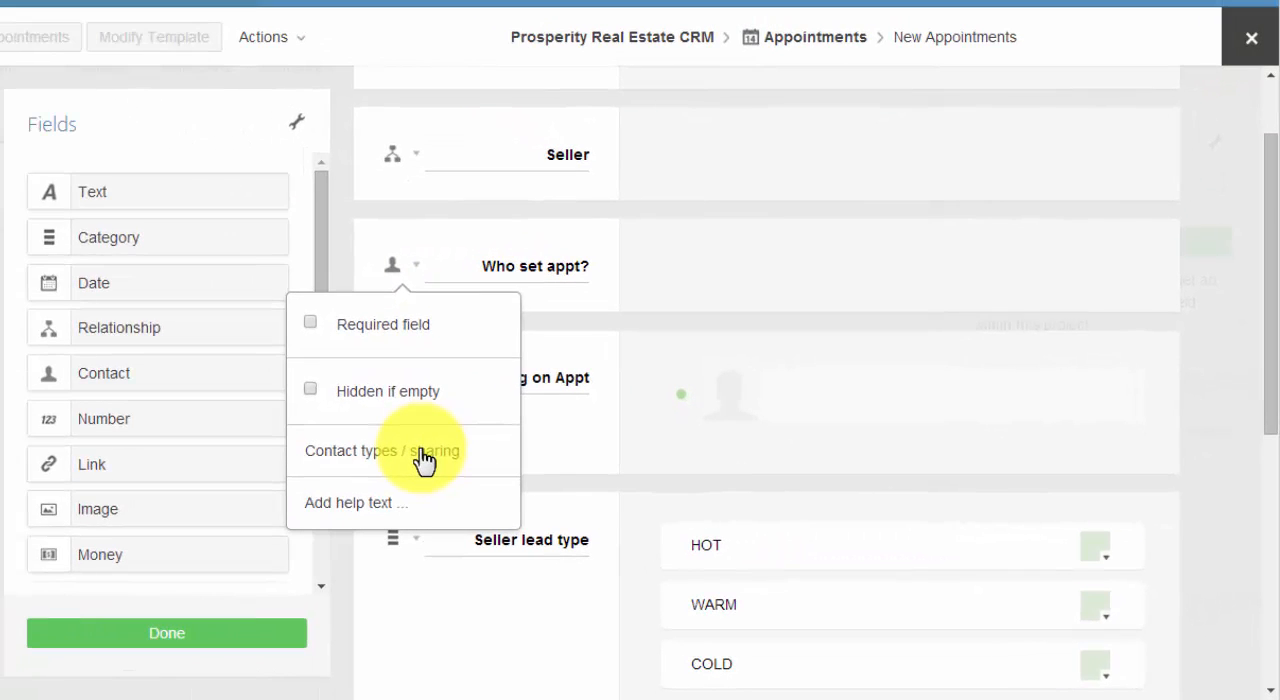
left_click(424, 460)
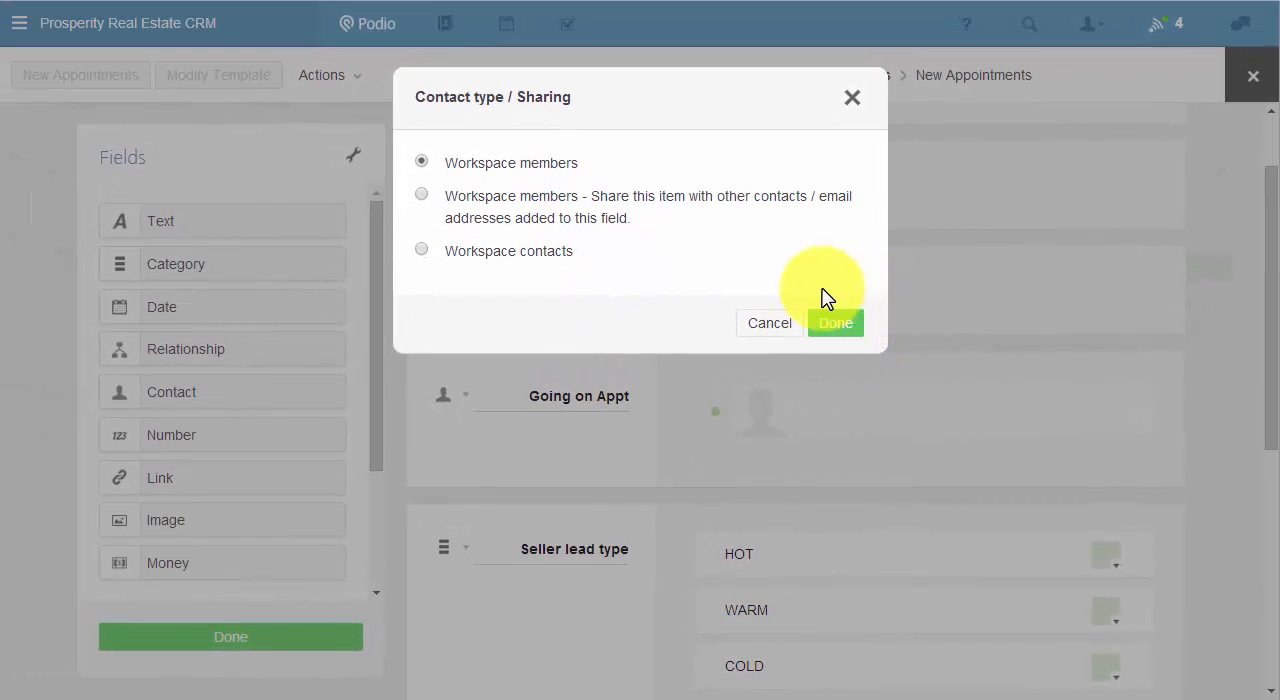
left_click(826, 322)
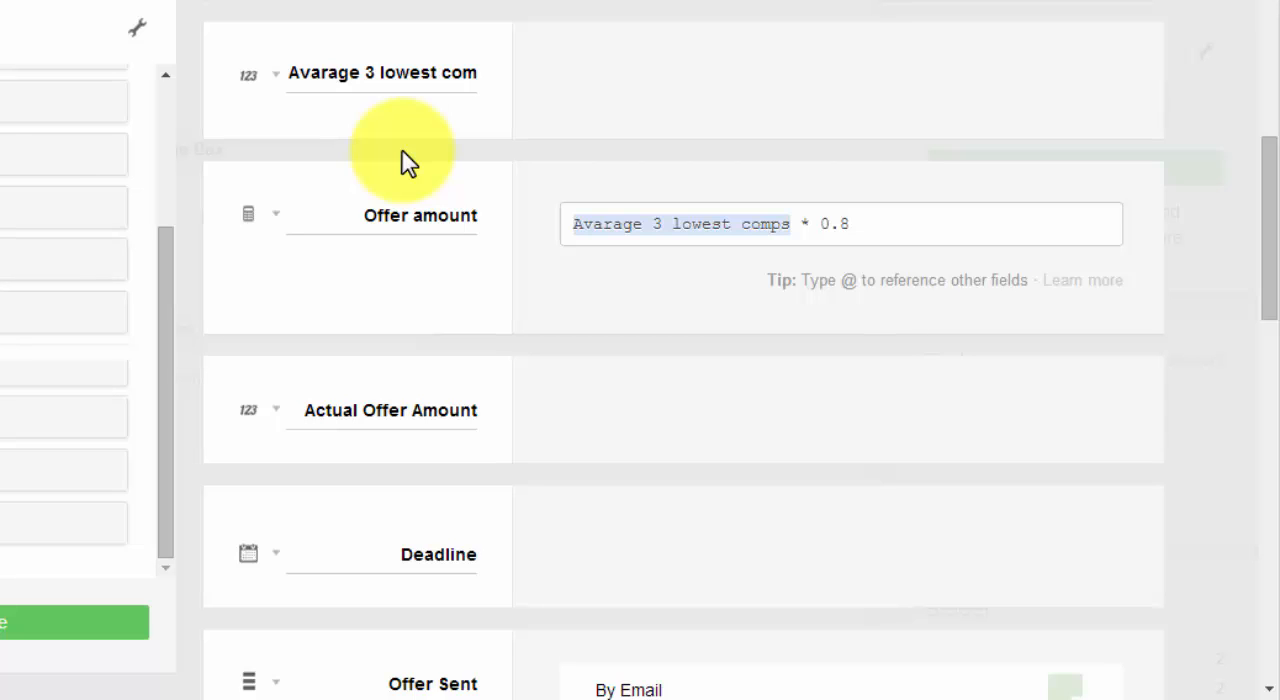
View the options of the number field for the three lowest comps, and keep U.S. Dollar as Low Comp #1's currency.
left_click(276, 78)
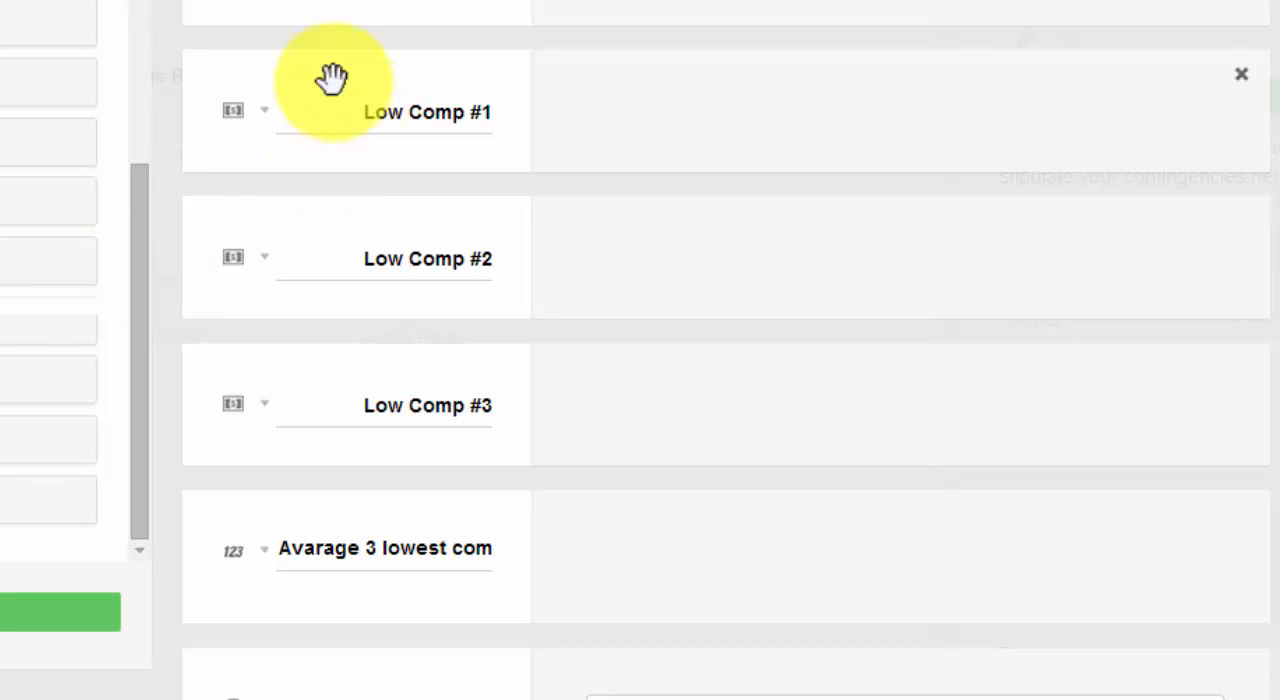
left_click(266, 118)
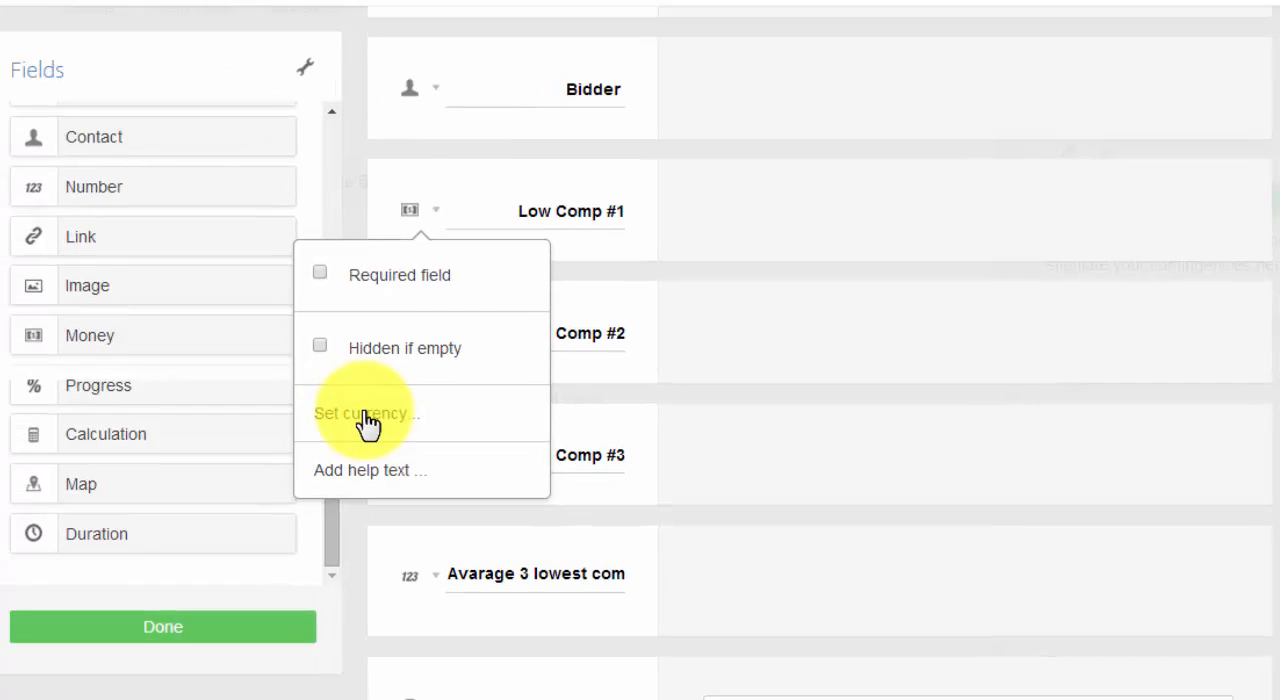
left_click(366, 420)
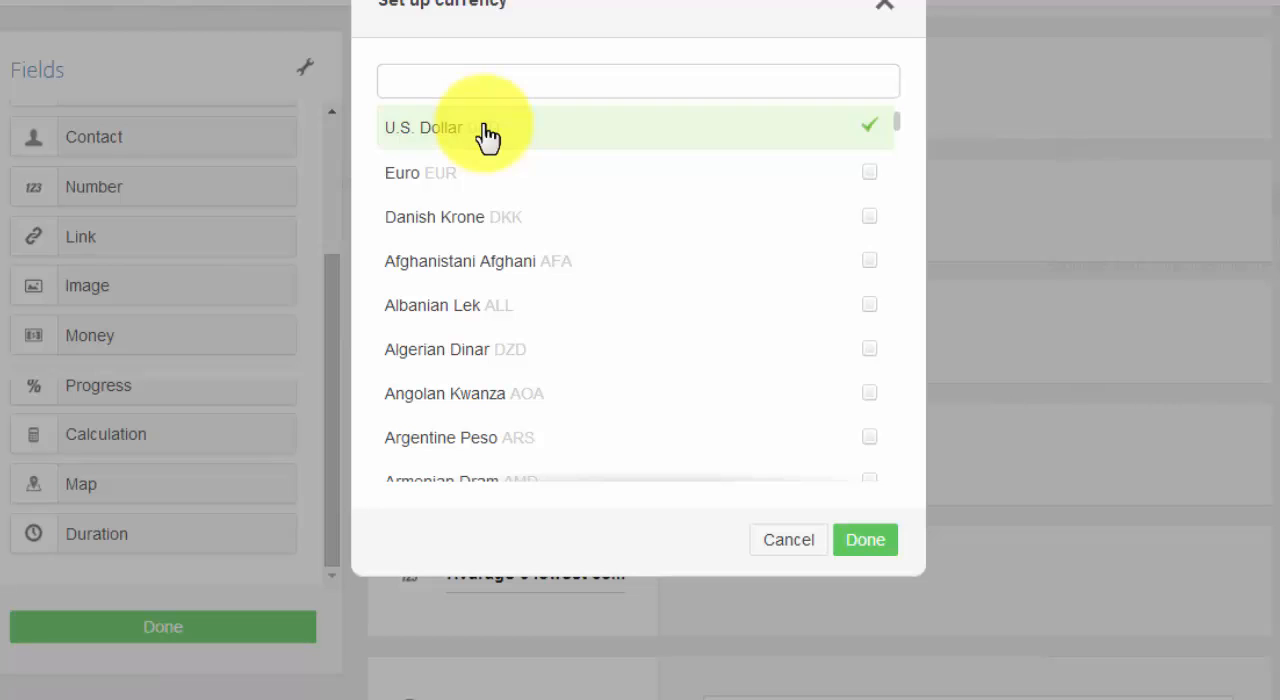
left_click(858, 548)
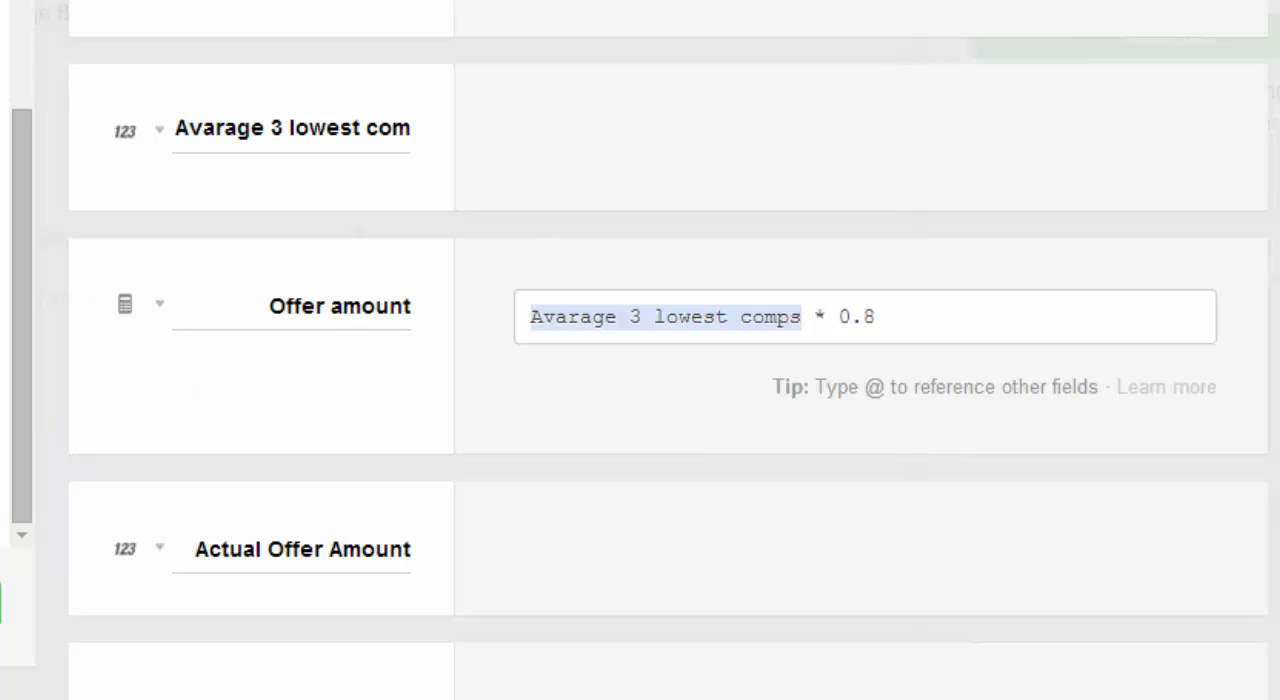
Examine the Offer amount calculation and the comp fields above it.
scroll(586, 391, "up", 3)
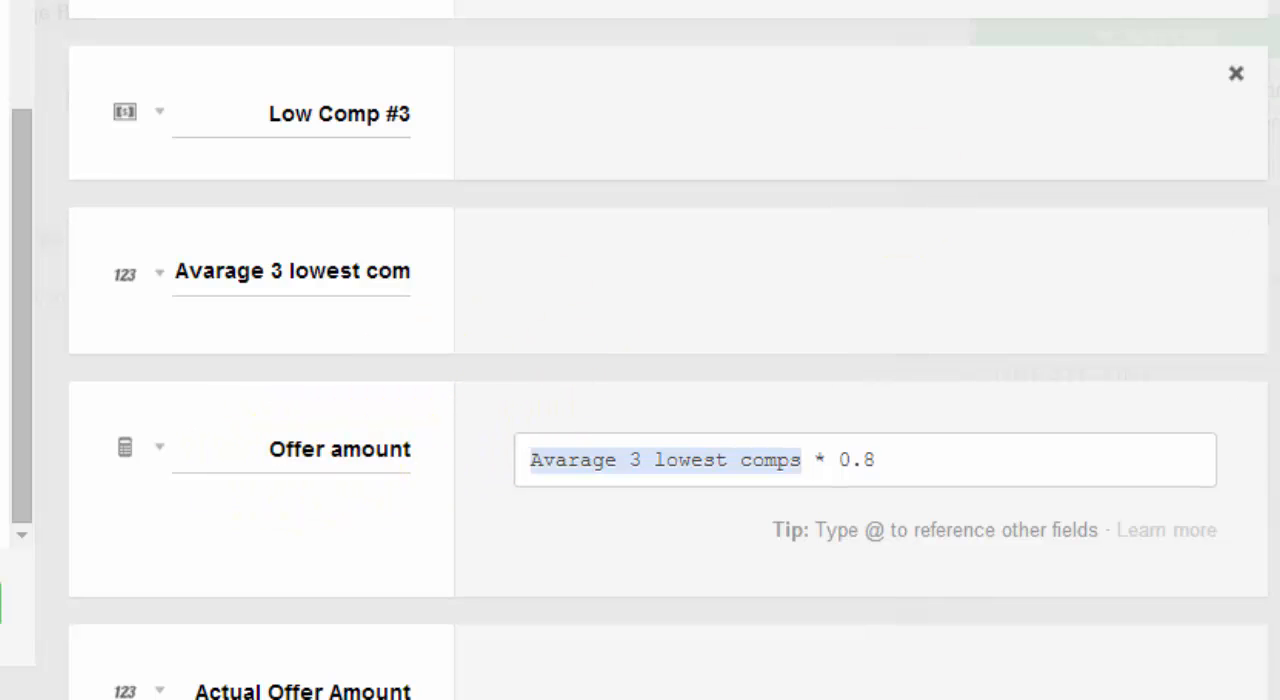
scroll(668, 350, "up", 1)
scroll(668, 350, "up", 1)
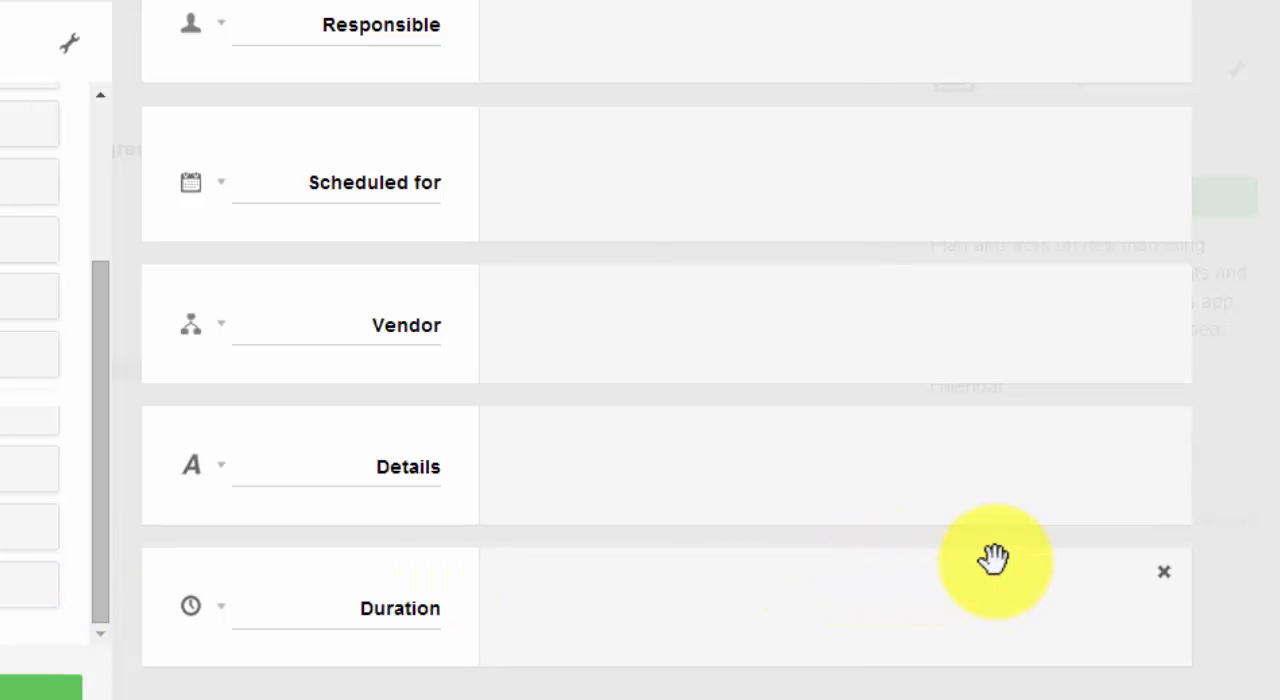
Open the options of the Duration field below Details.
left_click(222, 608)
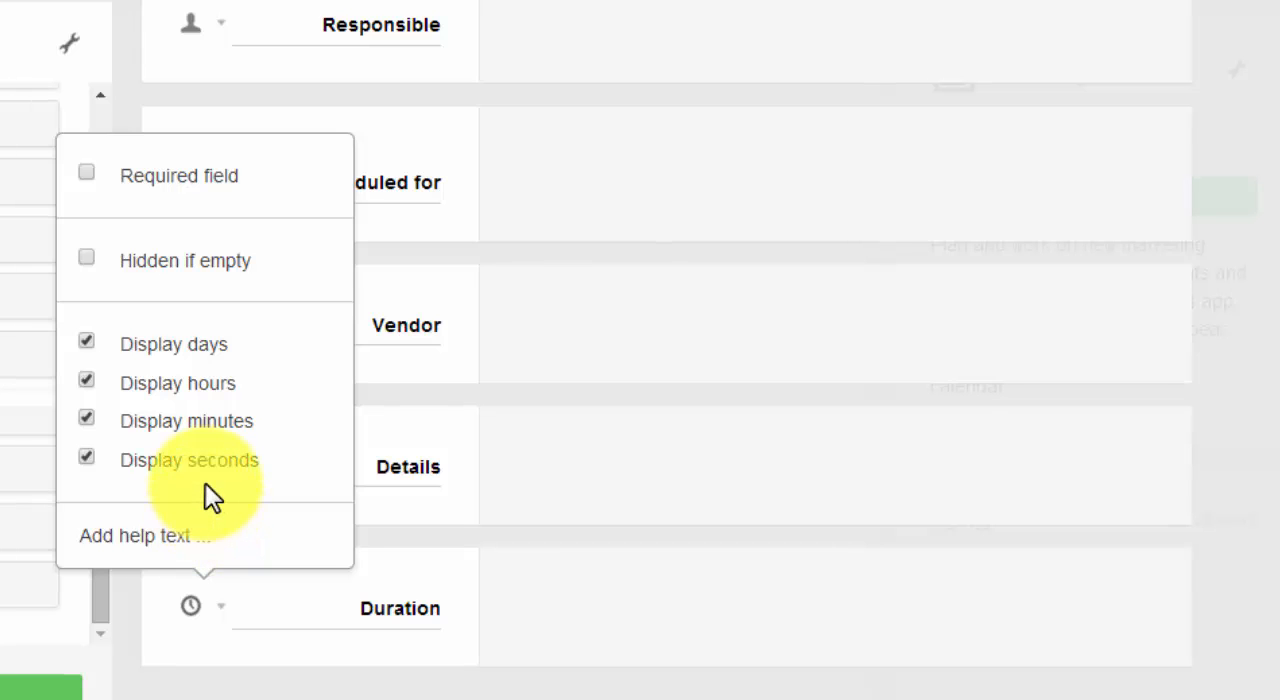
Close the Duration field's options and look over the field types available in the Campaigns template.
left_click(169, 643)
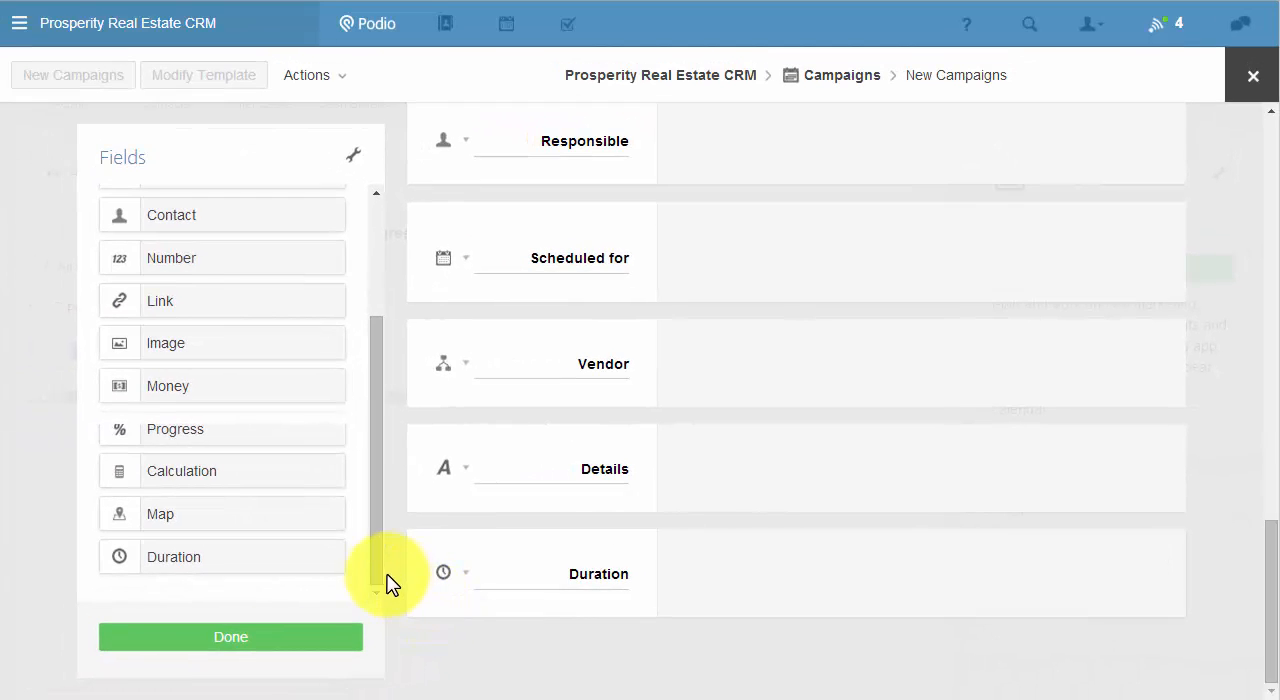
left_click_drag(374, 580, 380, 506)
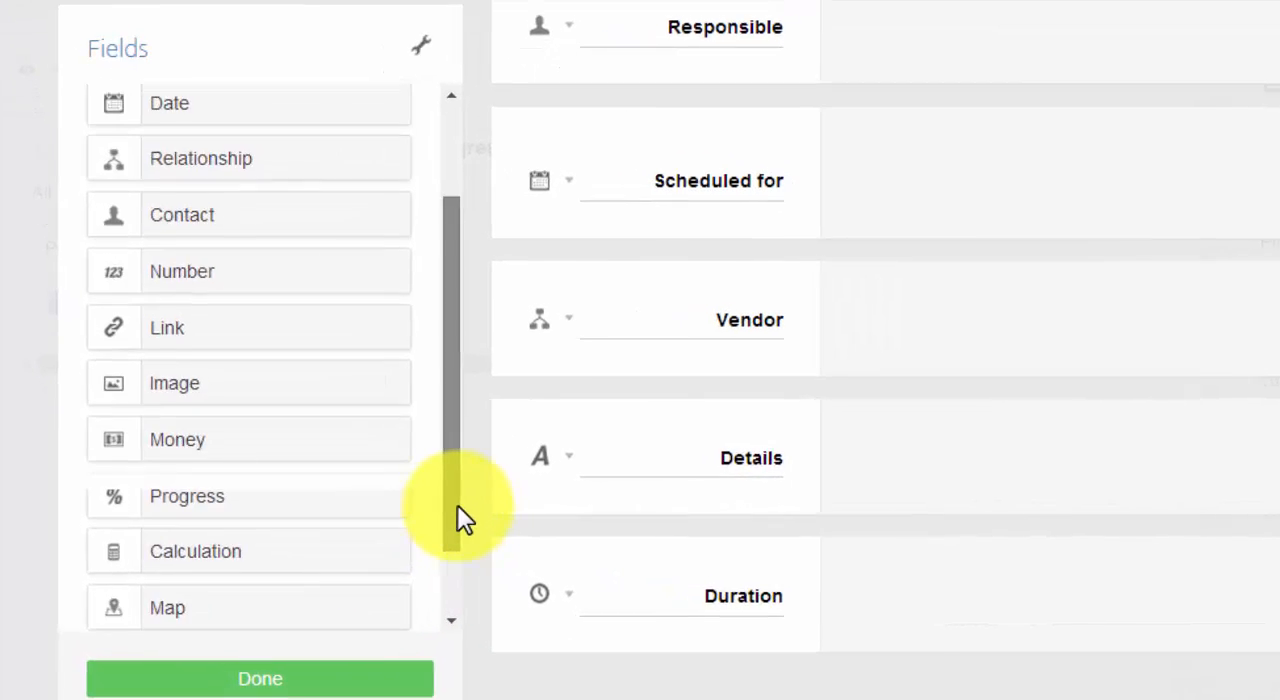
left_click_drag(457, 505, 459, 586)
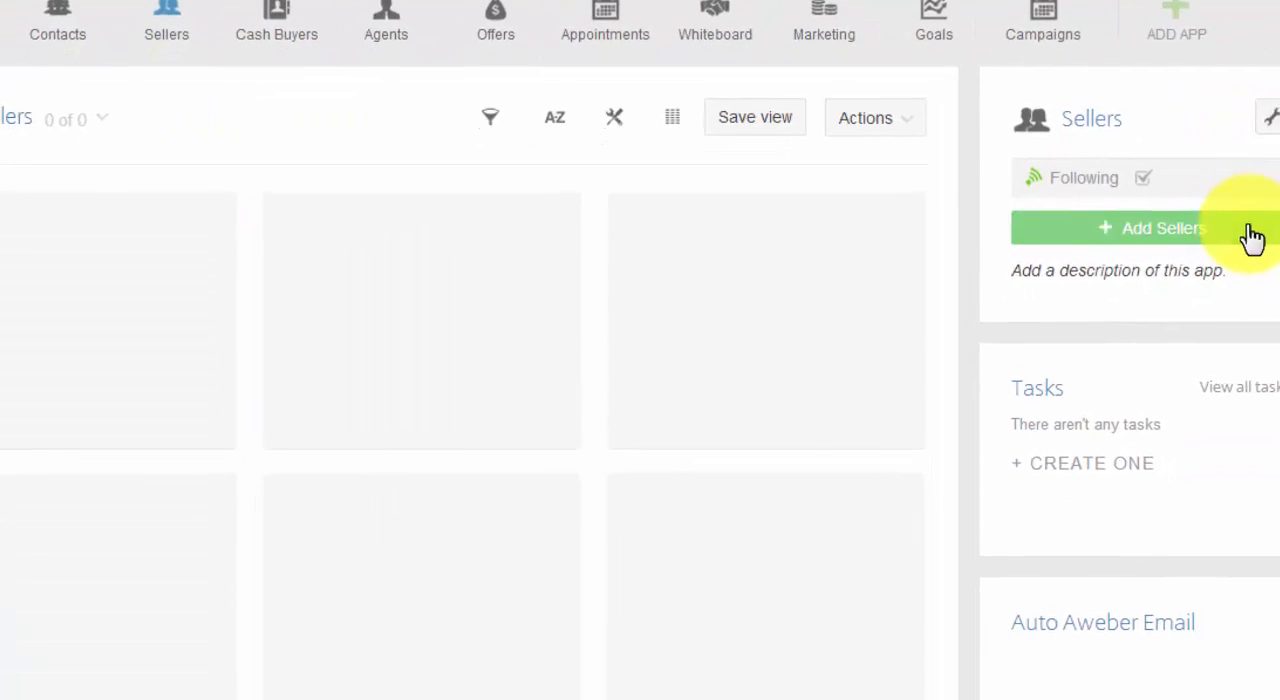
Open a new Sellers item and examine its fields from Seller Name down to How Quickly Do You Need To Sell?
left_click(1276, 170)
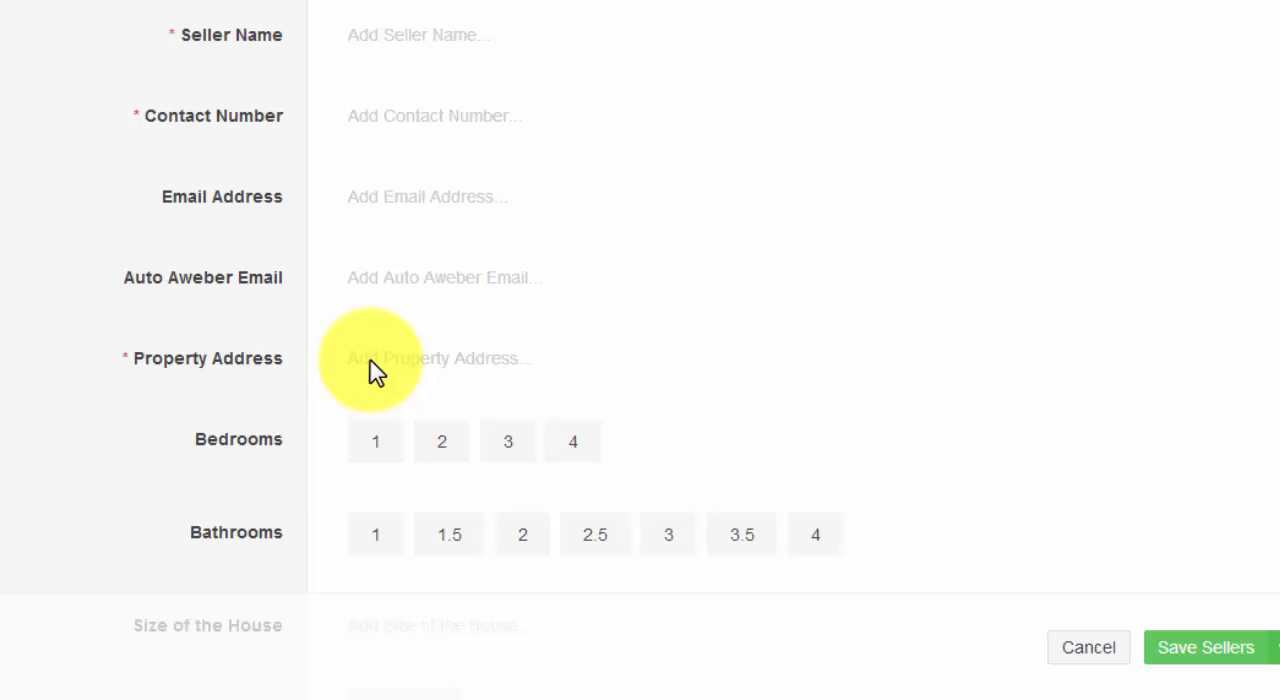
scroll(371, 371, "down", 2)
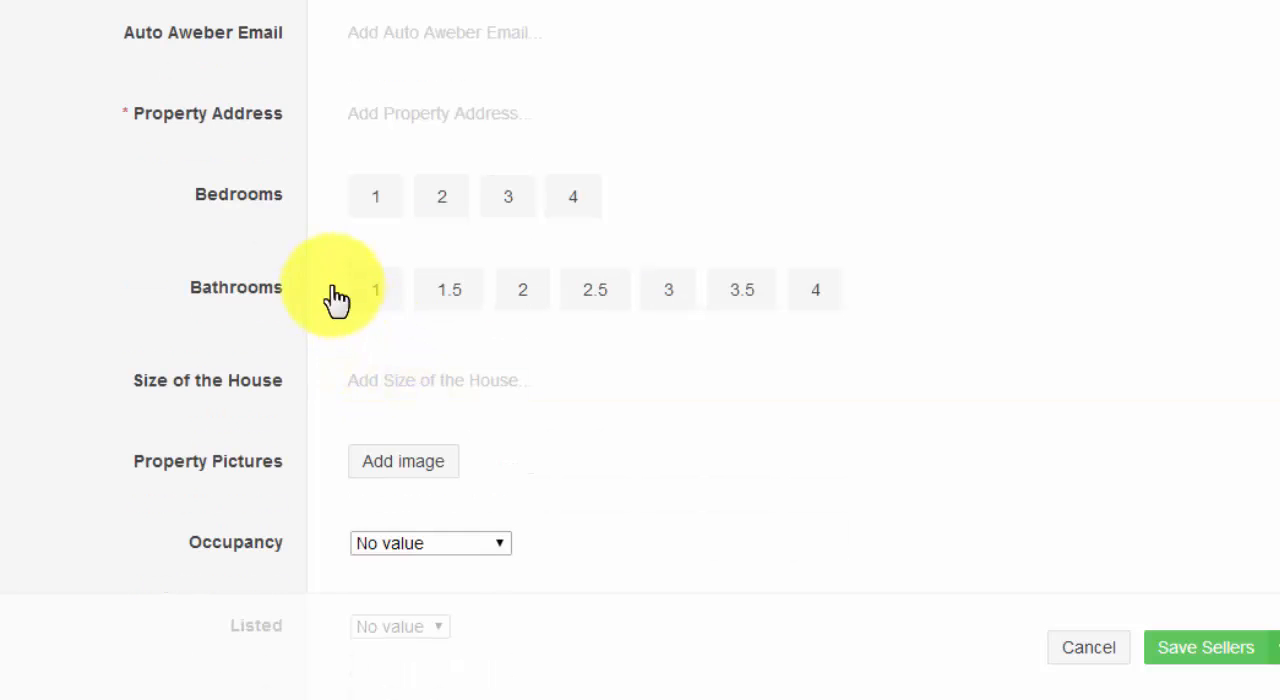
scroll(323, 368, "down", 2)
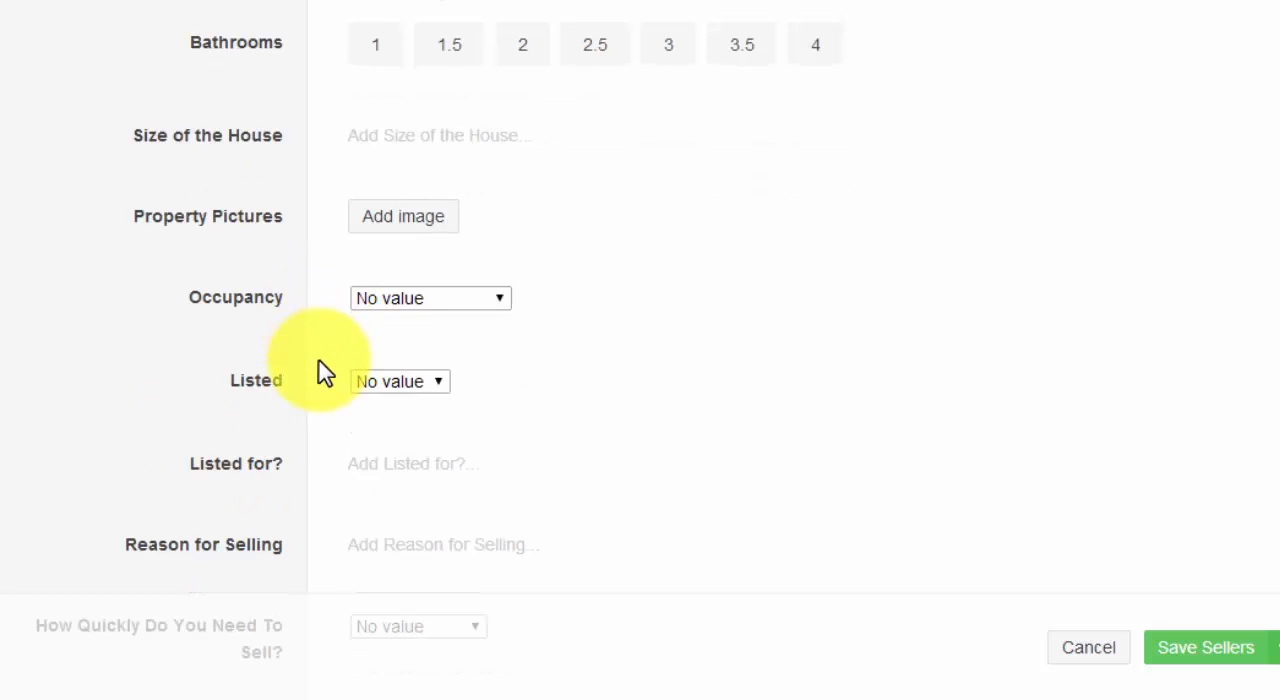
scroll(291, 441, "down", 1)
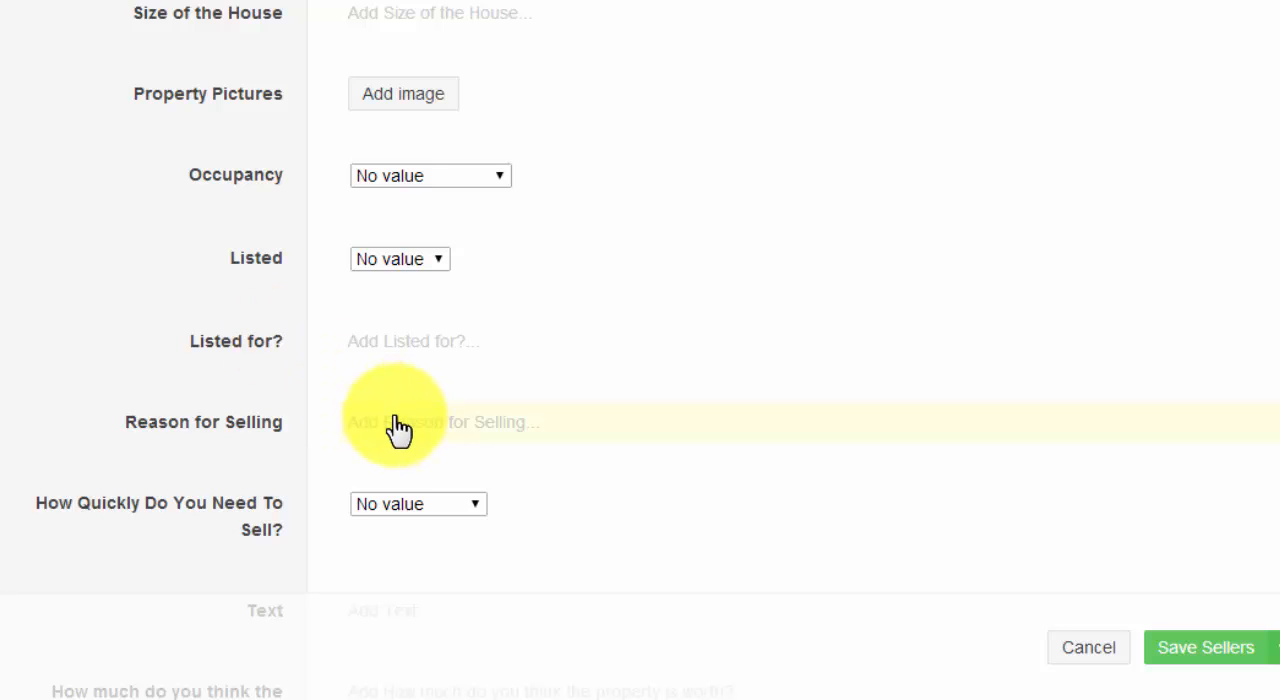
scroll(393, 418, "down", 1)
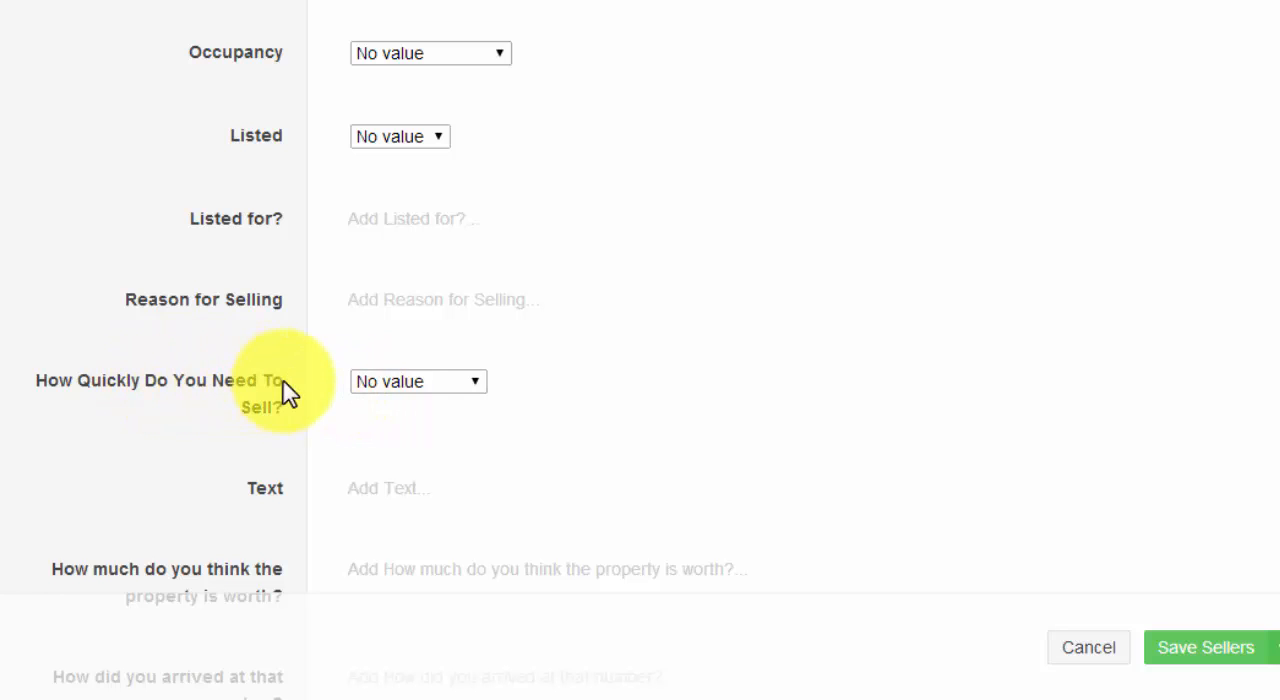
scroll(300, 395, "down", 1)
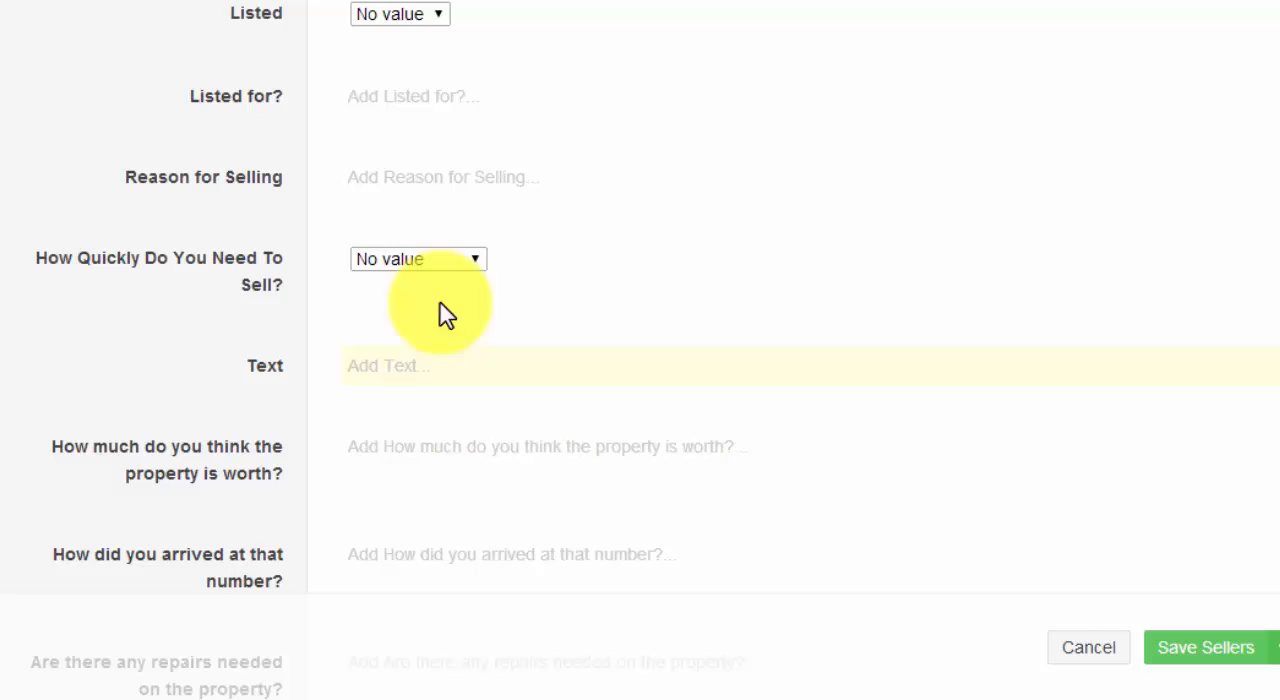
Check the choices of the How Quickly Do You Need To Sell? field and keep No value.
left_click(481, 265)
left_click(481, 265)
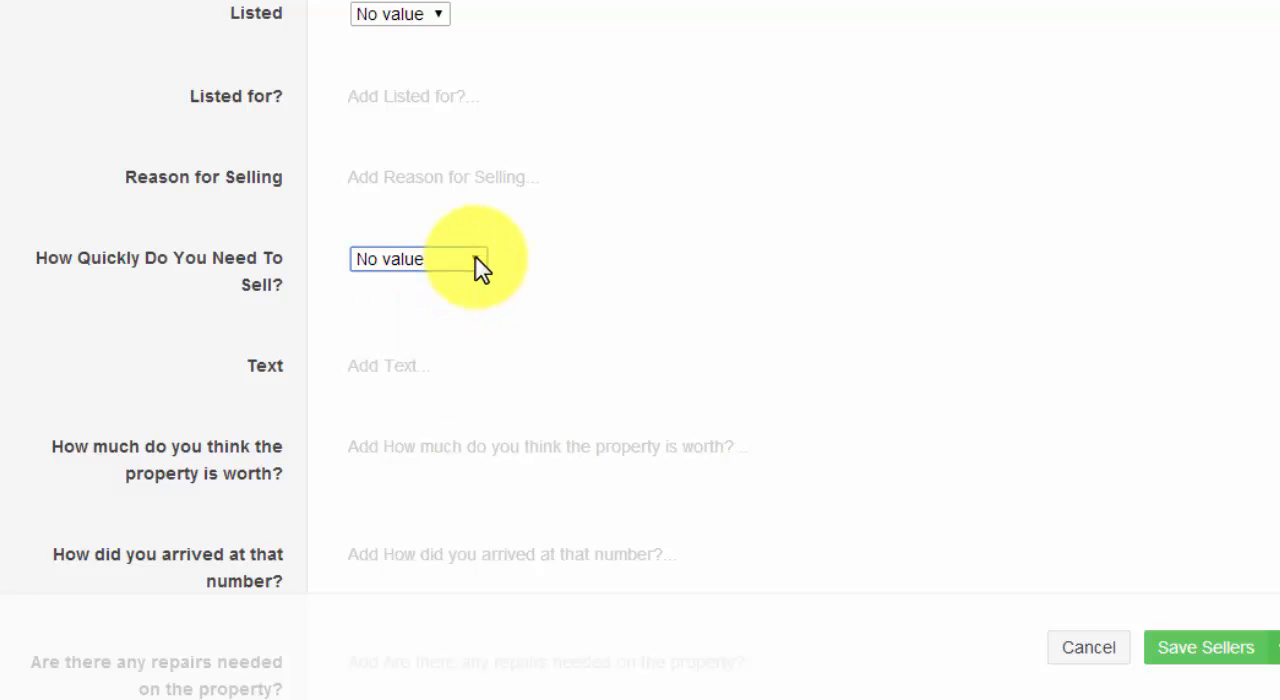
left_click(474, 266)
left_click(474, 266)
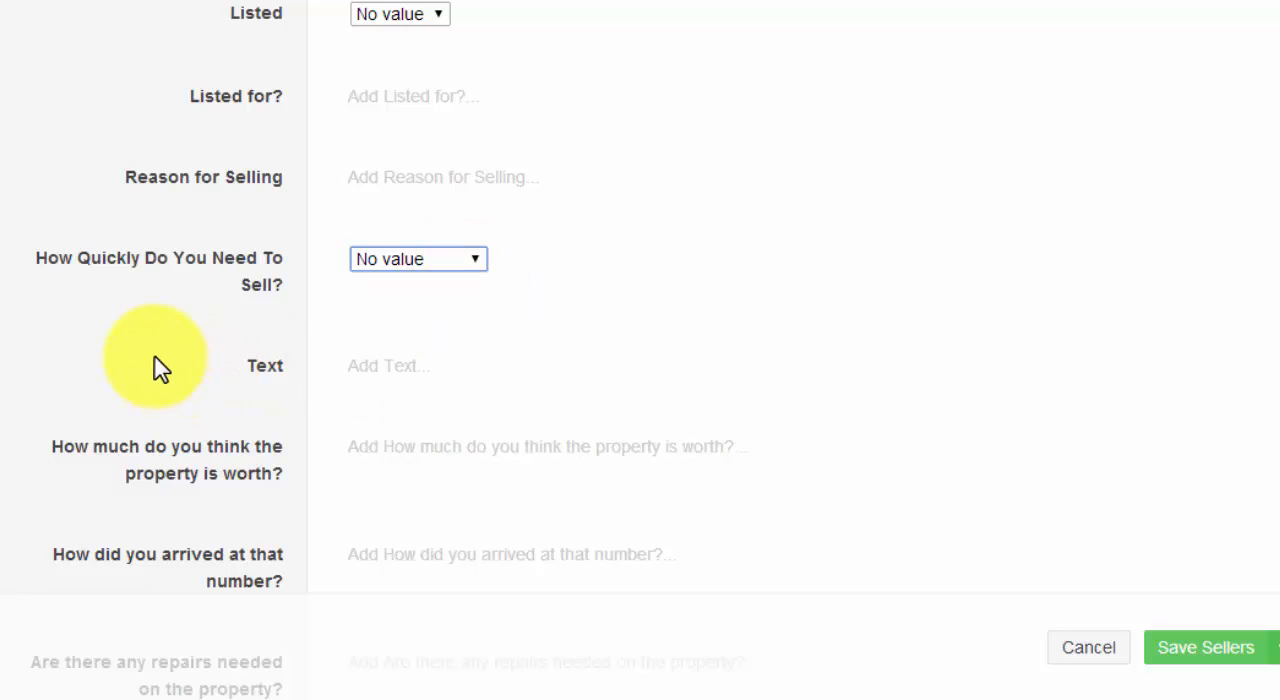
Examine the seller questions on property worth, needed repairs, mortgage amount, monthly payment and lowest acceptable cash price.
scroll(157, 366, "down", 1)
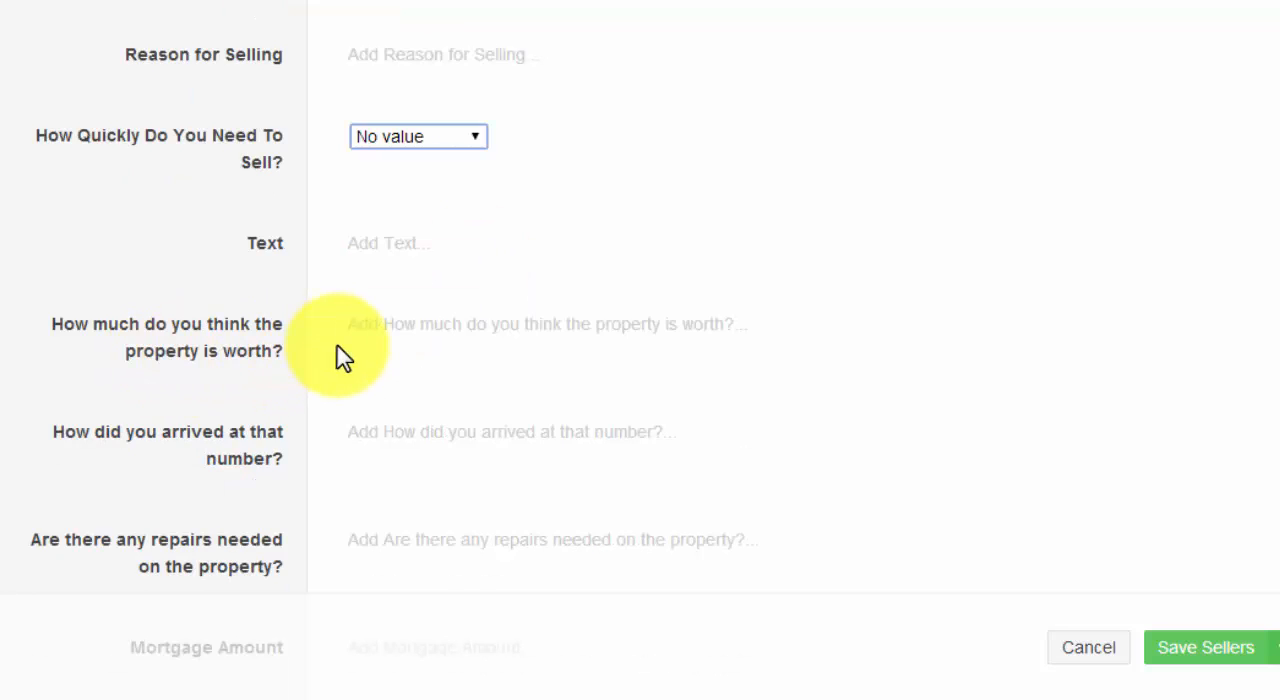
scroll(340, 357, "down", 2)
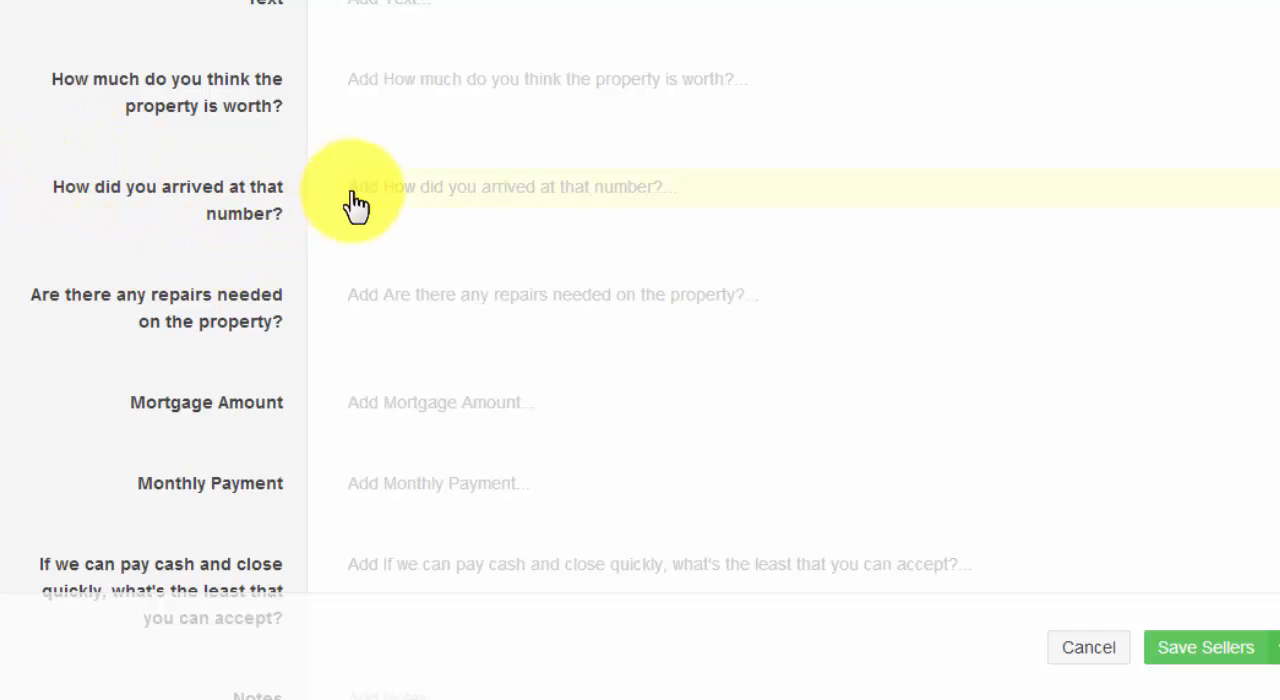
scroll(350, 215, "down", 1)
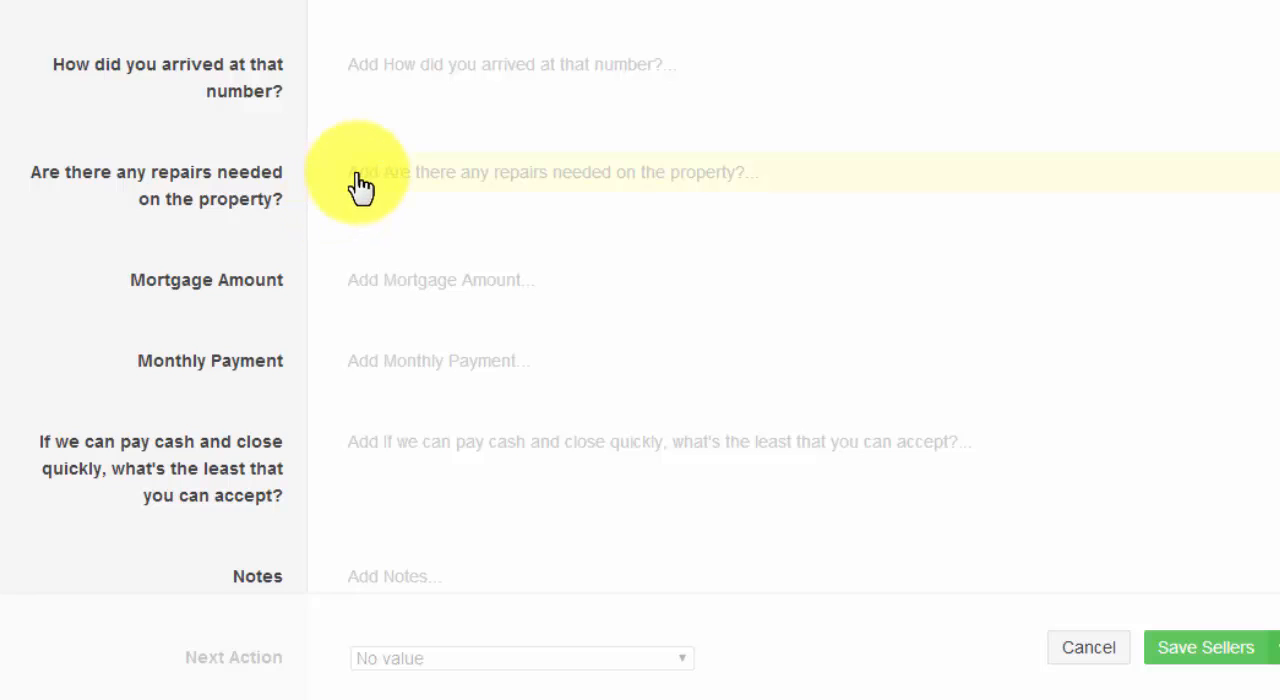
scroll(337, 240, "down", 1)
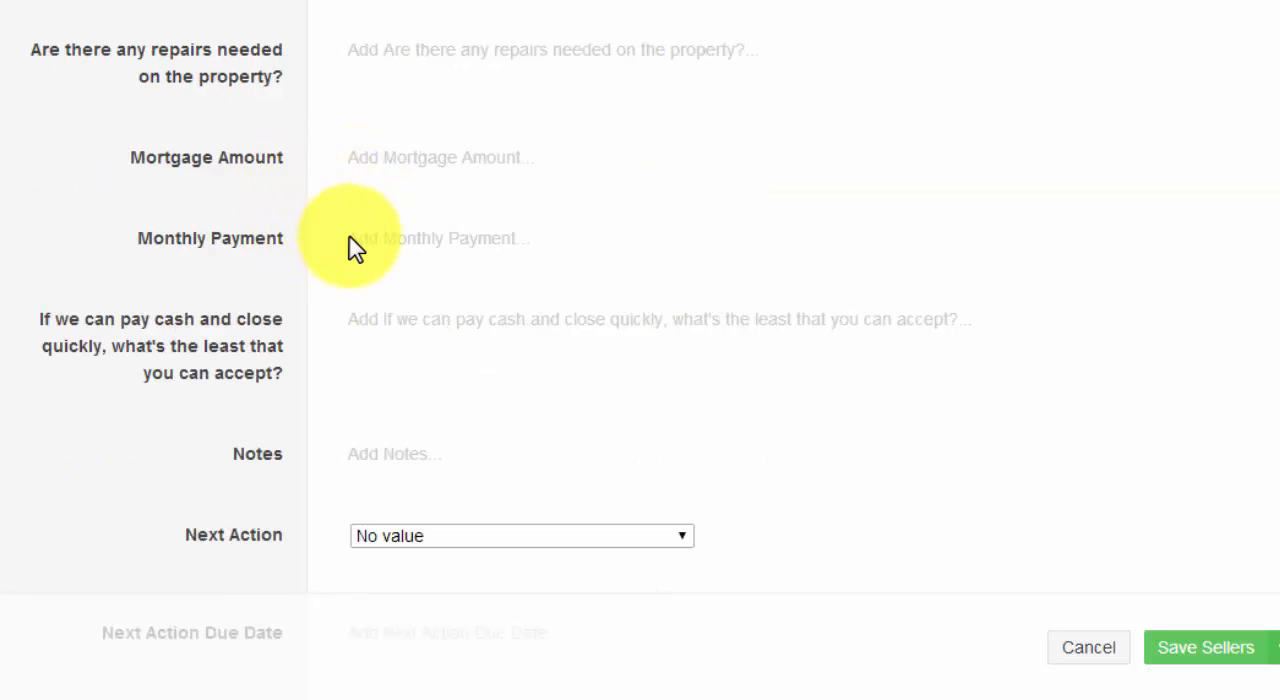
scroll(357, 248, "down", 1)
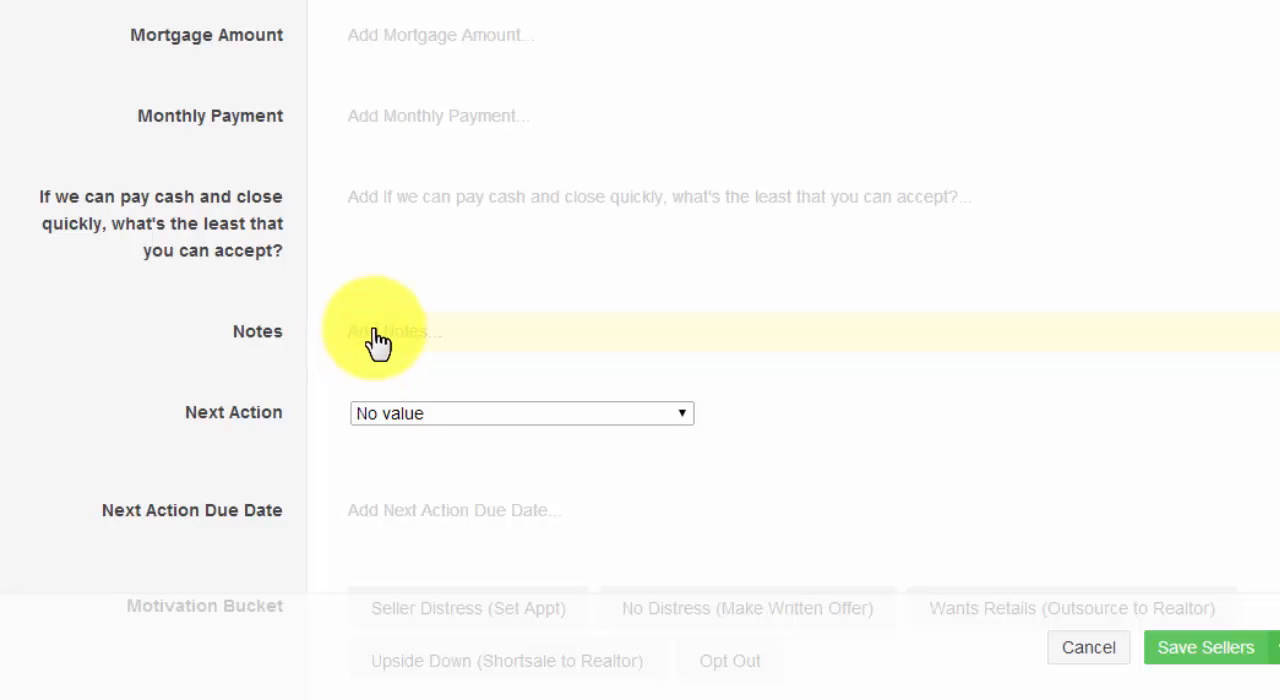
View the Next Action choices and the Next Action Due Date calendar, leaving both fields empty.
scroll(714, 391, "down", 1)
left_click(688, 296)
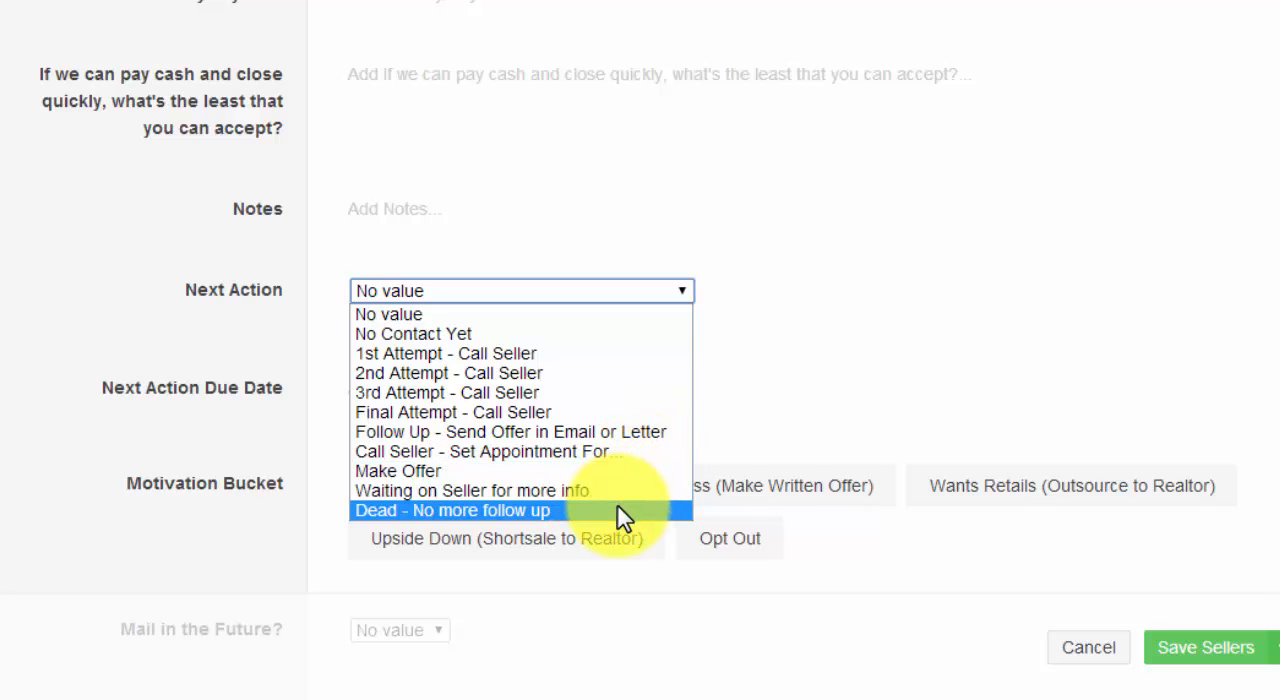
left_click(278, 446)
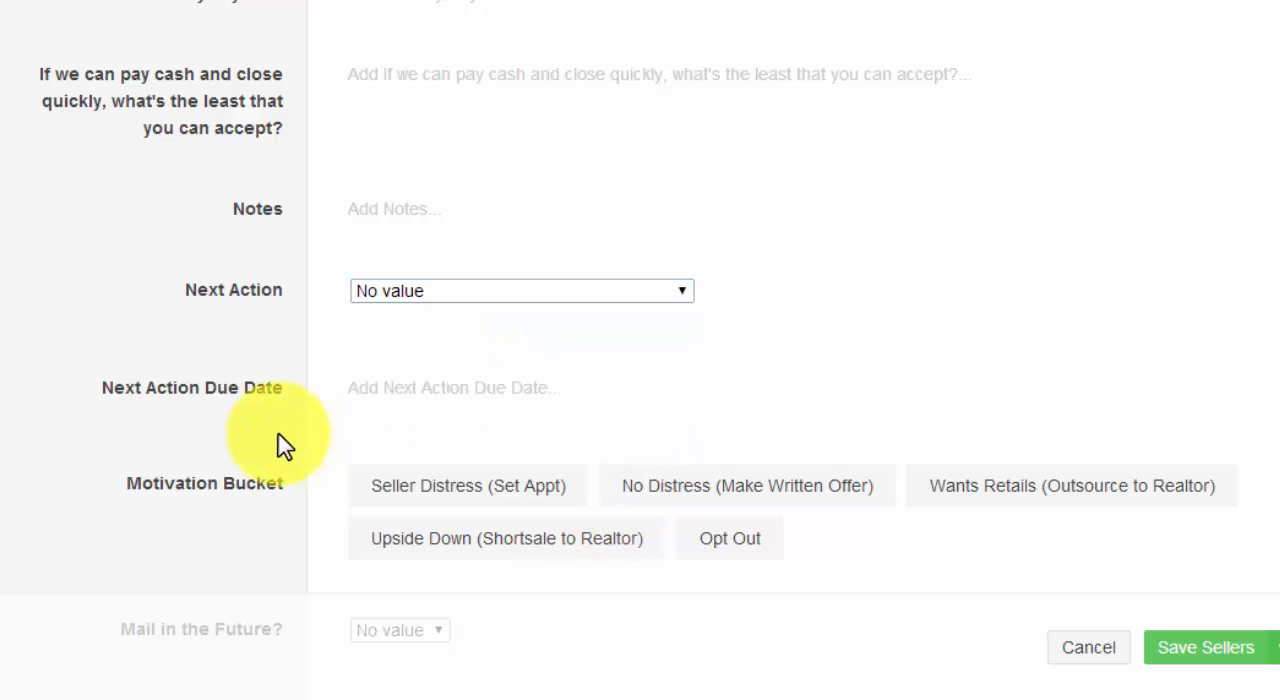
left_click(440, 400)
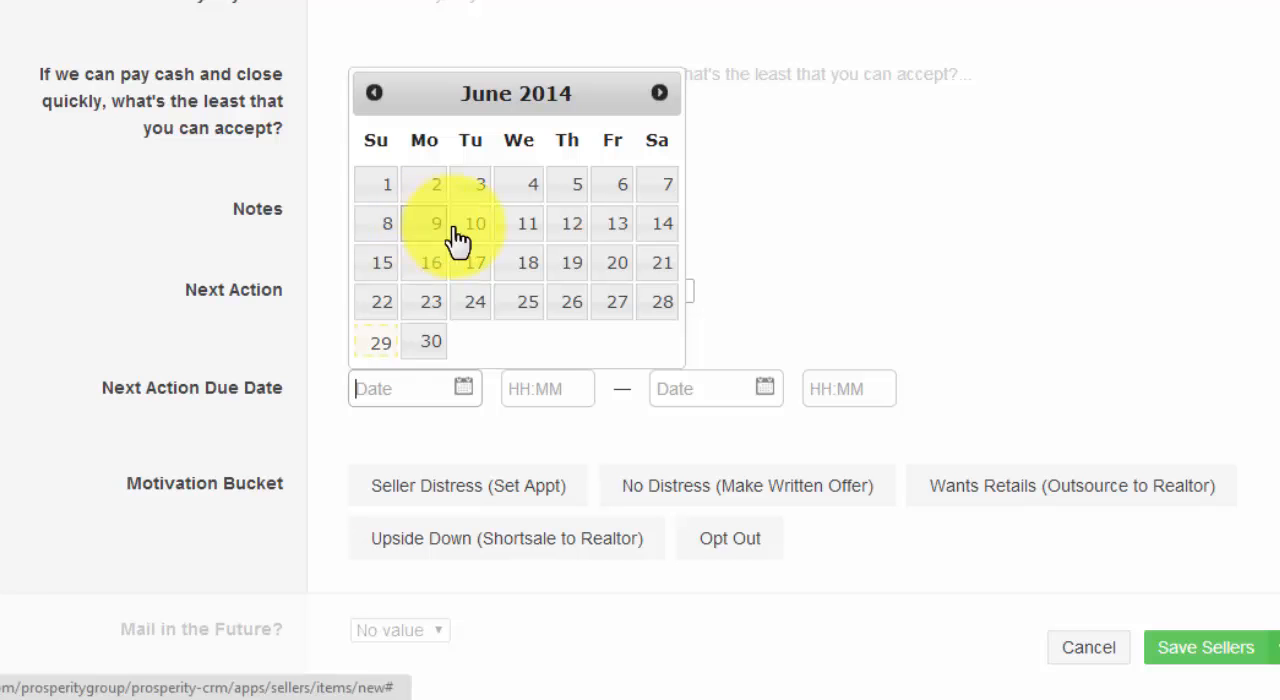
left_click(874, 331)
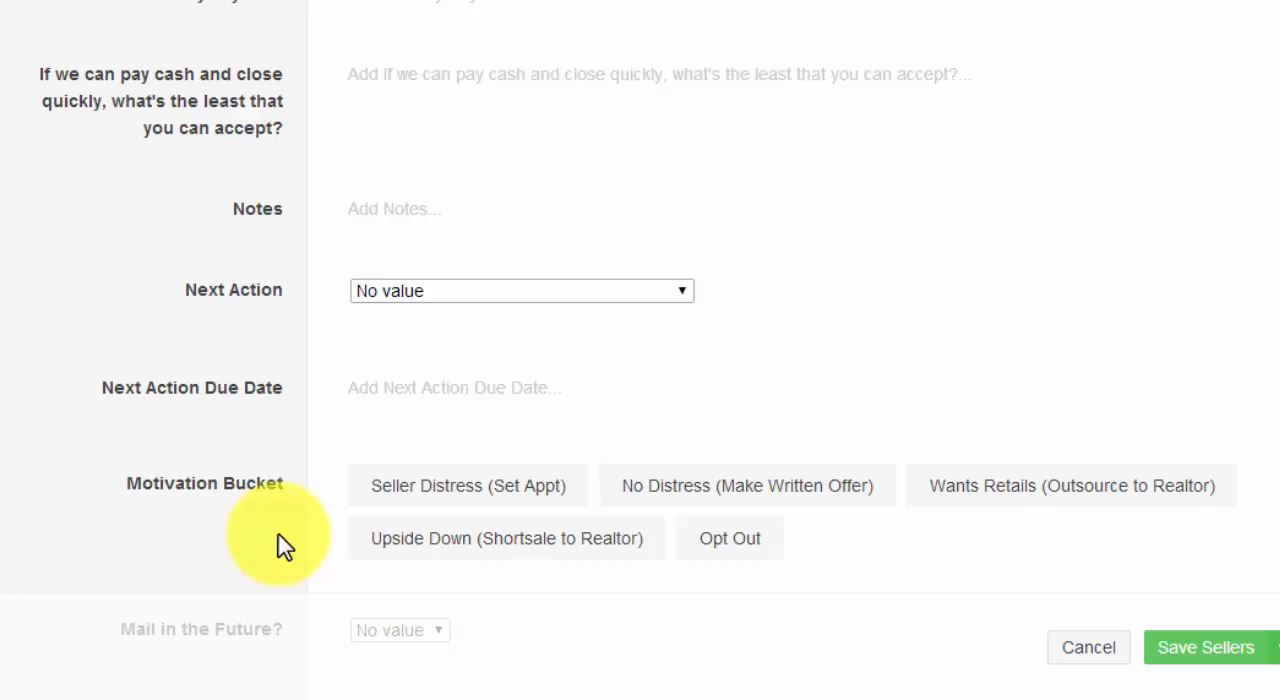
Examine the Motivation Bucket categories of the new Sellers item without assigning one.
scroll(340, 500, "down", 1)
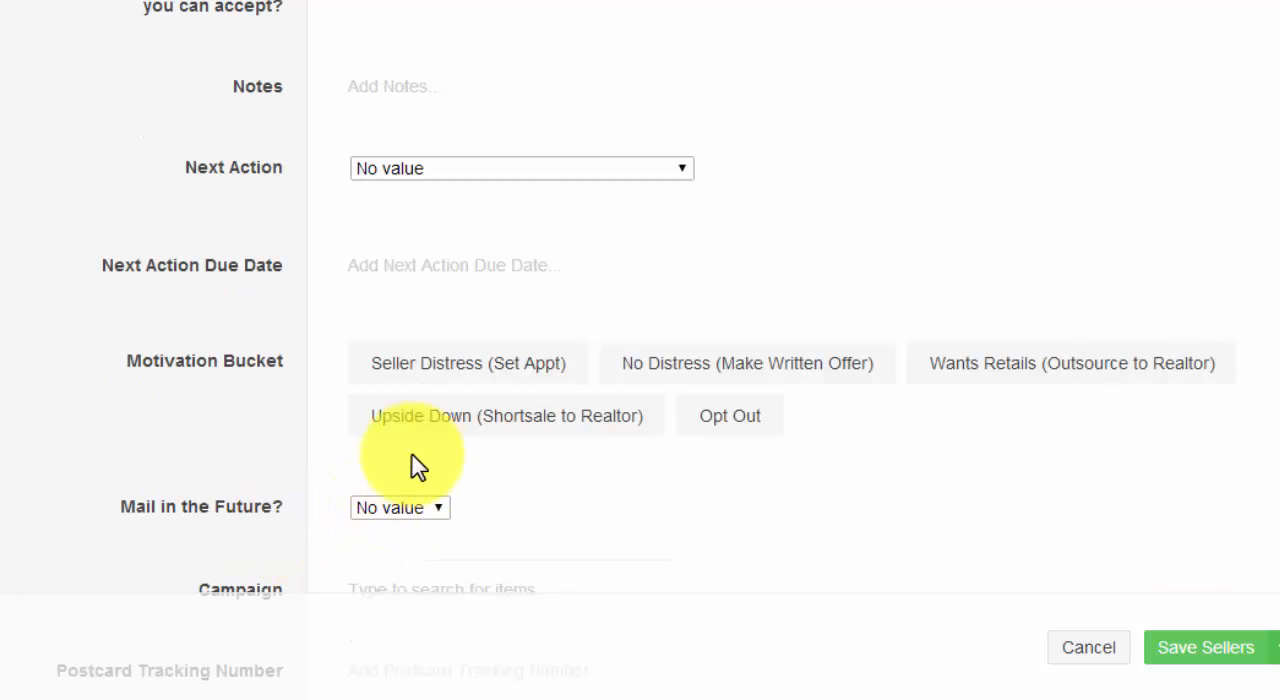
scroll(280, 430, "down", 1)
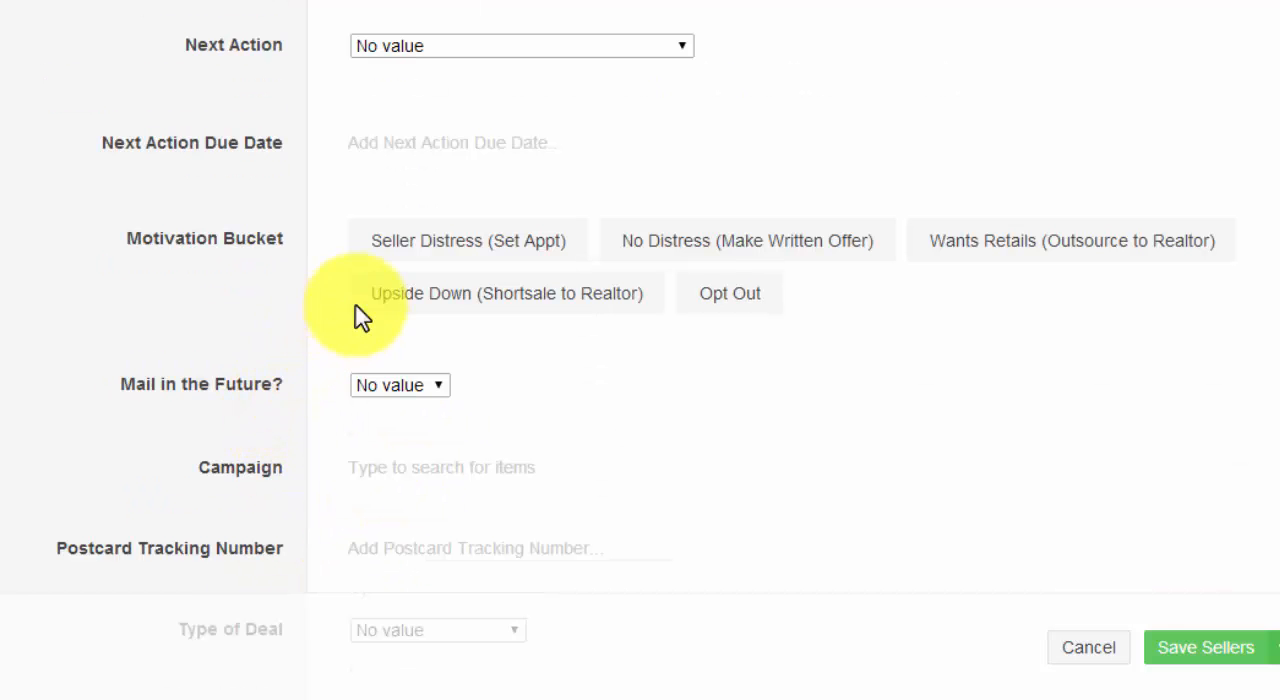
left_click(403, 268)
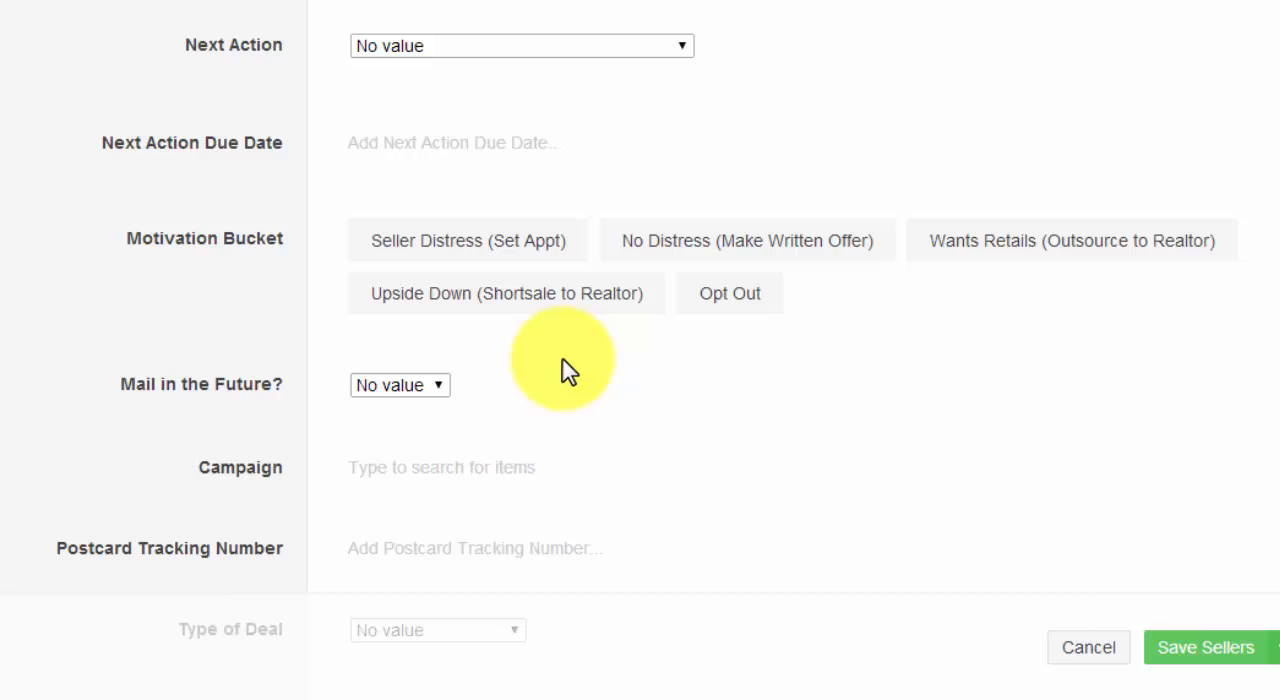
View the Mail in the Future? choices and the Campaign item search, leaving both fields empty.
scroll(563, 370, "down", 1)
left_click(440, 272)
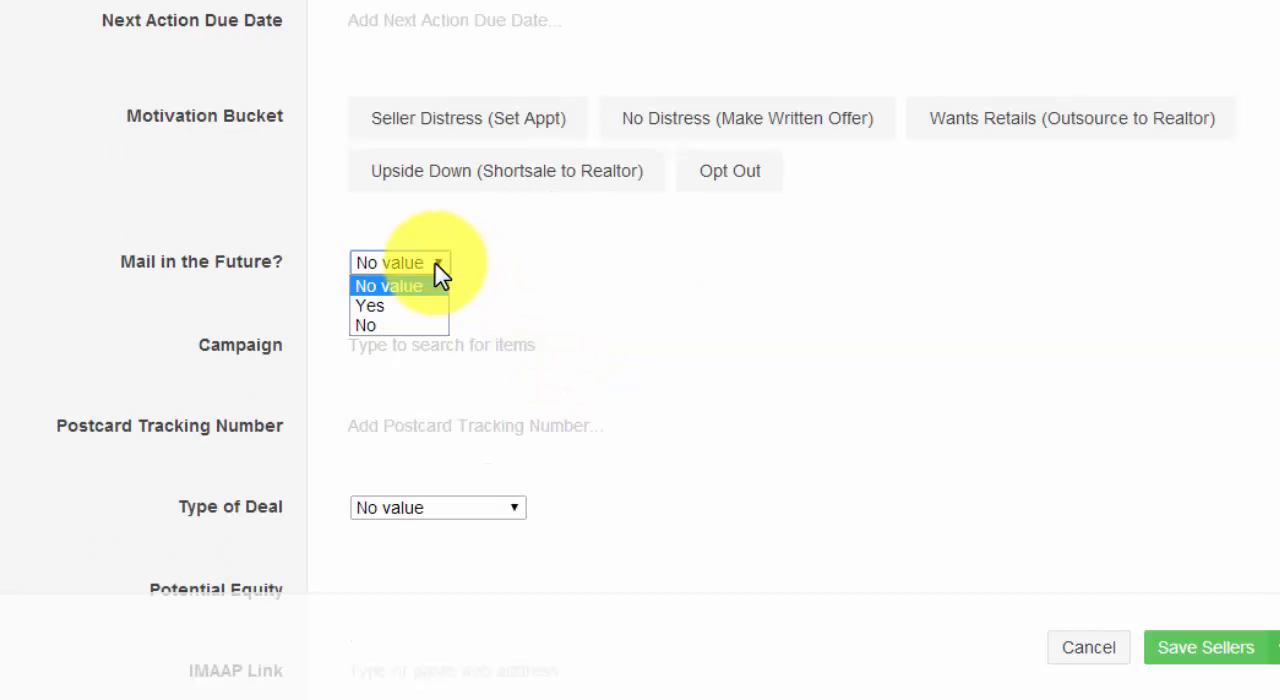
left_click(599, 270)
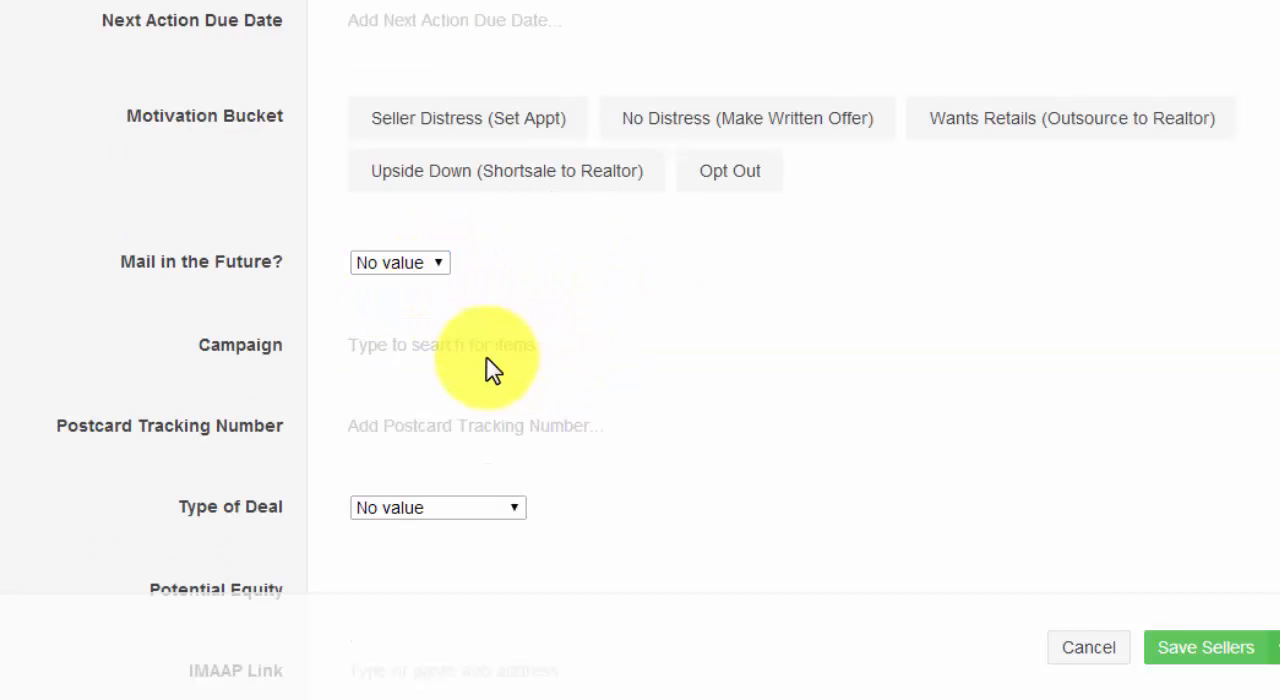
left_click(461, 362)
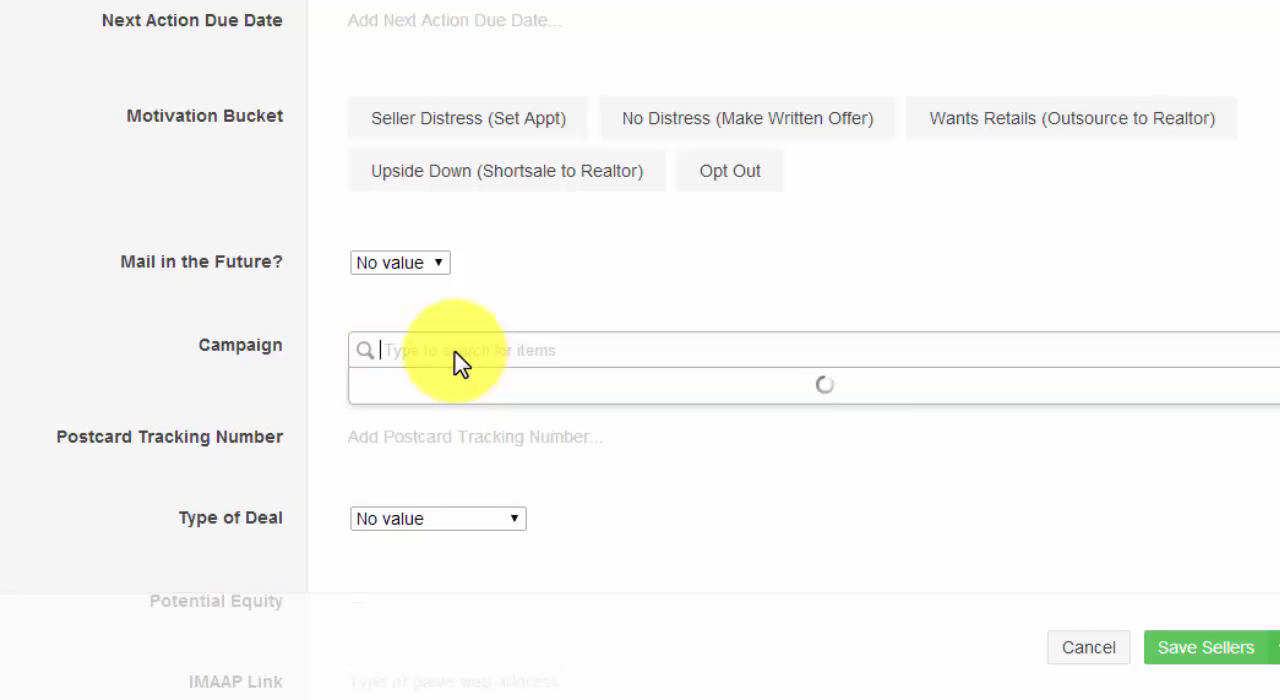
left_click(510, 303)
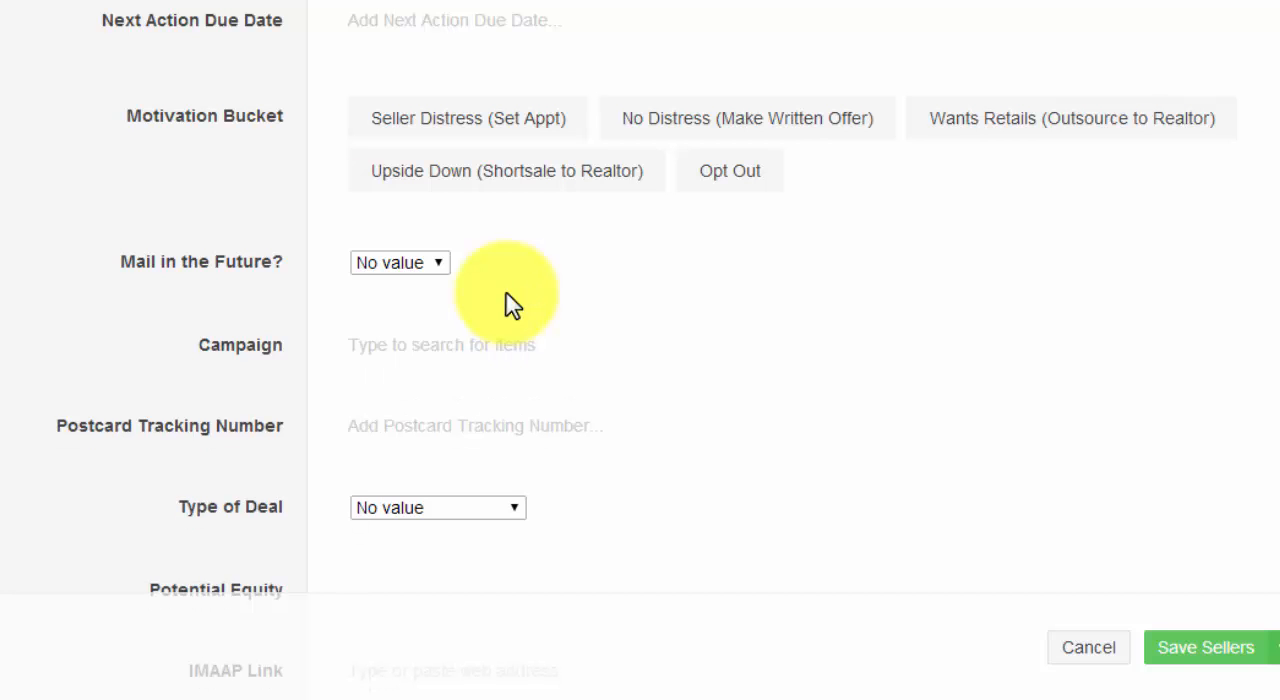
View the Type of Deal choices below Postcard Tracking Number and keep No value.
scroll(510, 303, "down", 3)
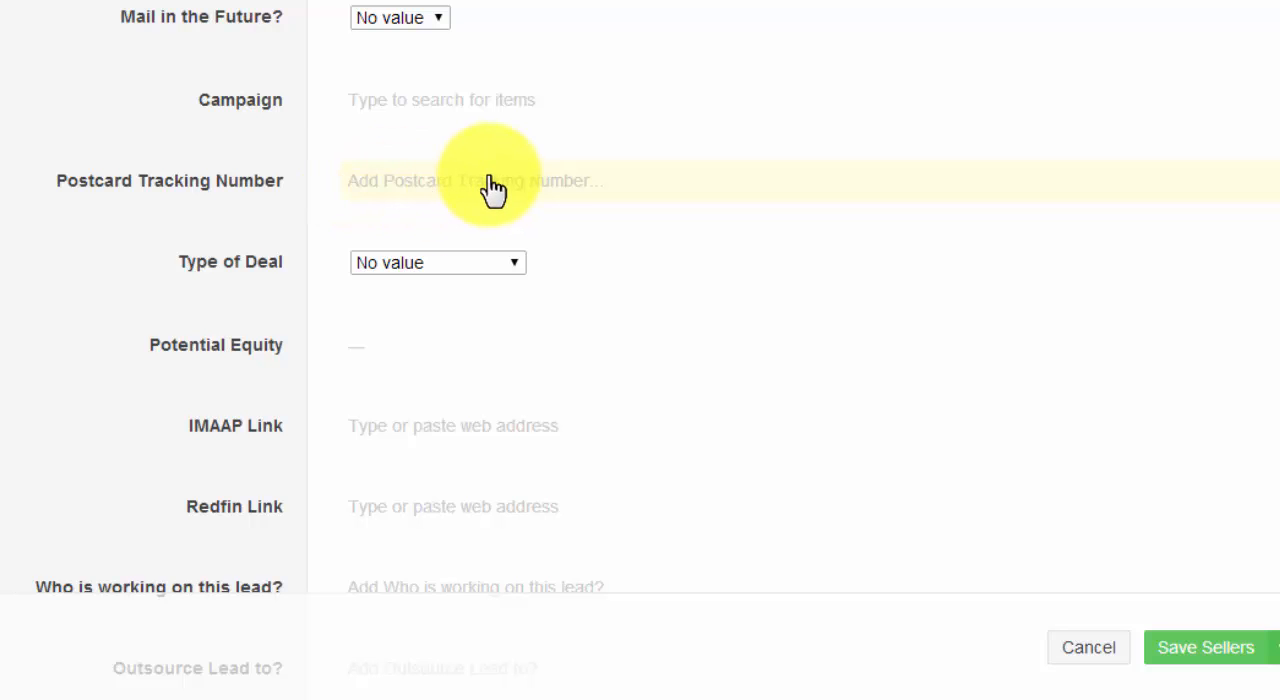
scroll(694, 237, "down", 2)
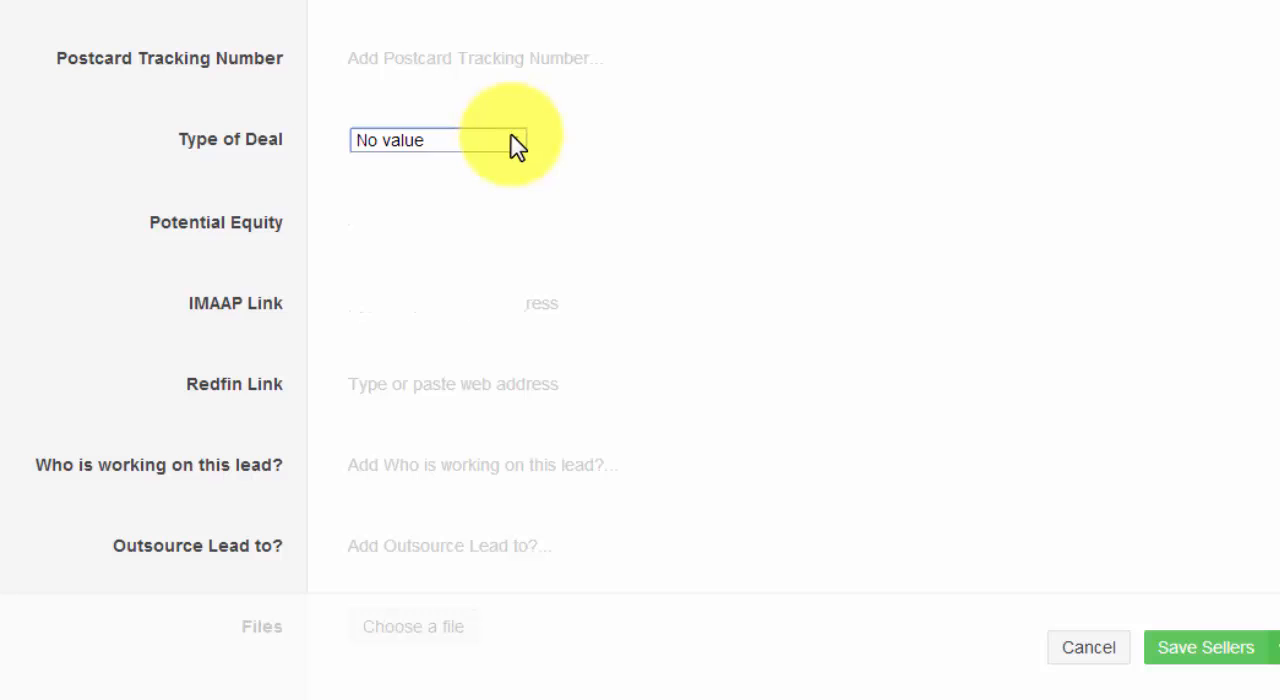
left_click(515, 146)
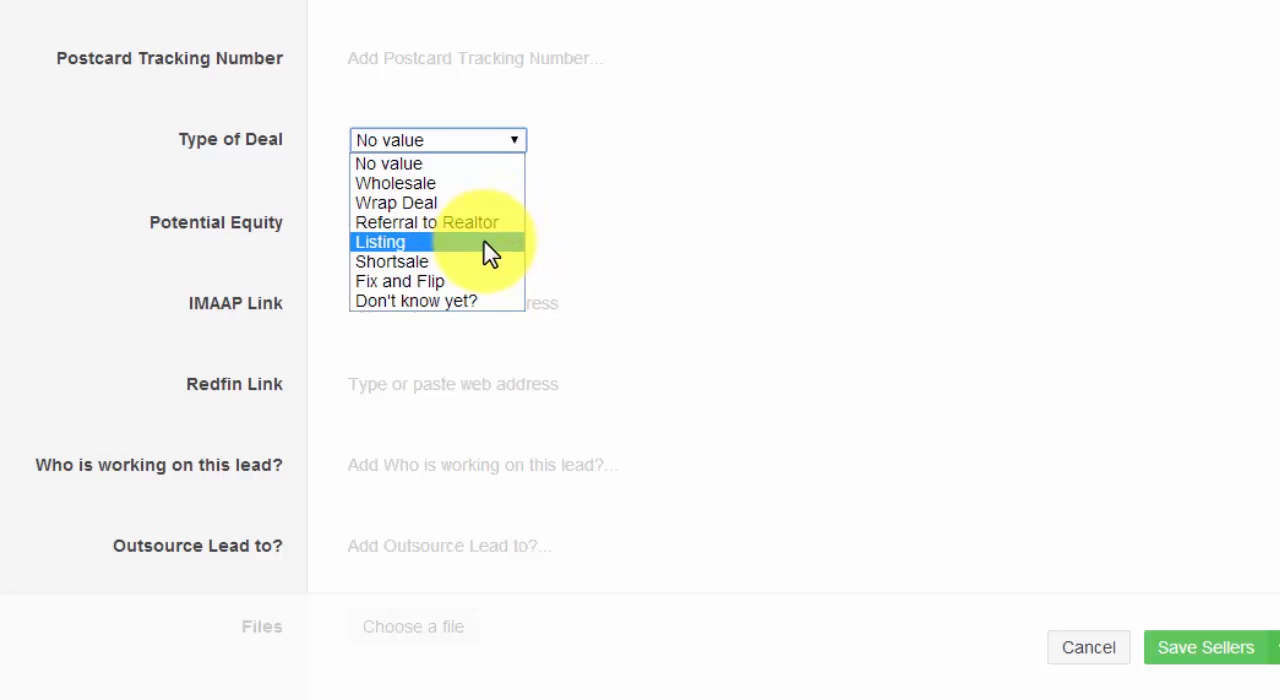
left_click(649, 307)
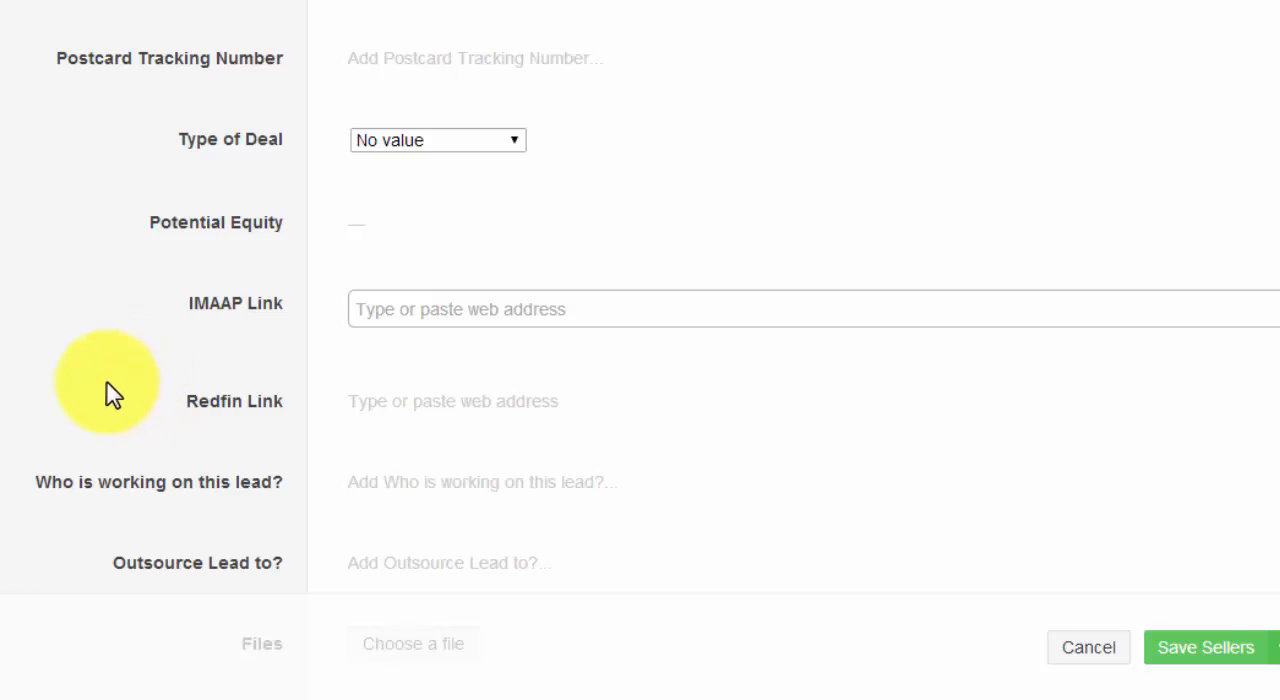
View the people pickers of the Who is working on this lead? and Outsource Lead to? fields without choosing anyone.
scroll(107, 389, "down", 1)
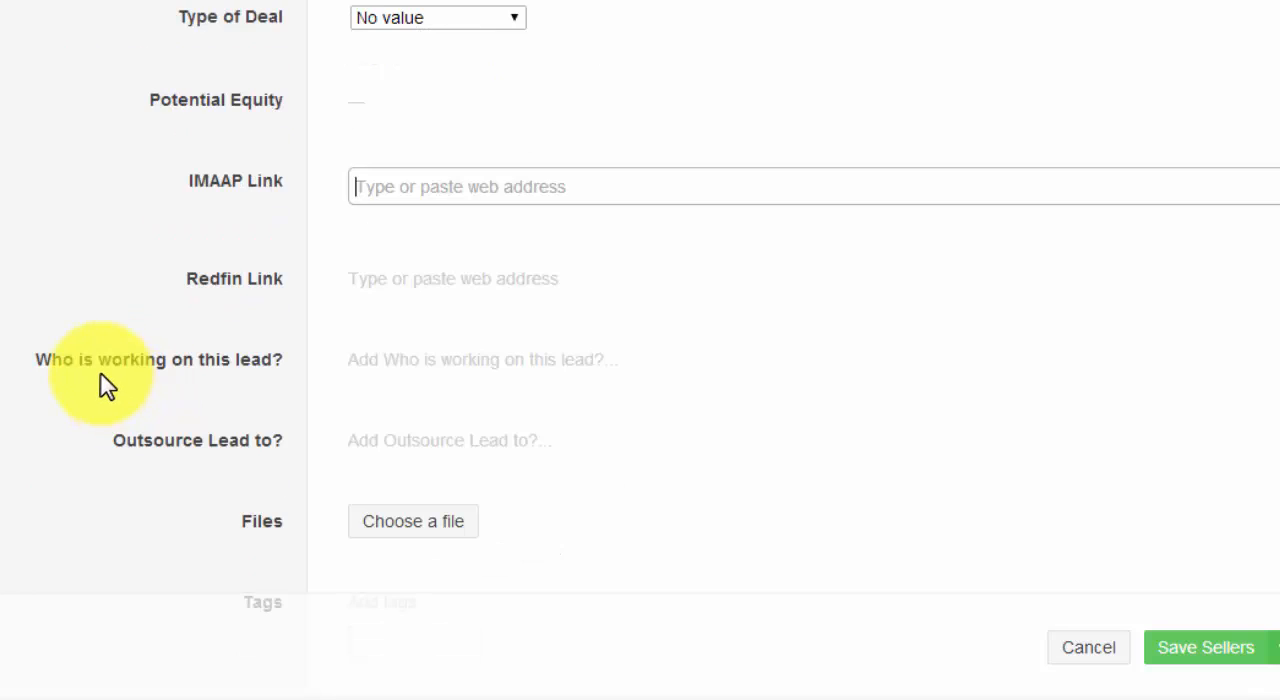
left_click(396, 366)
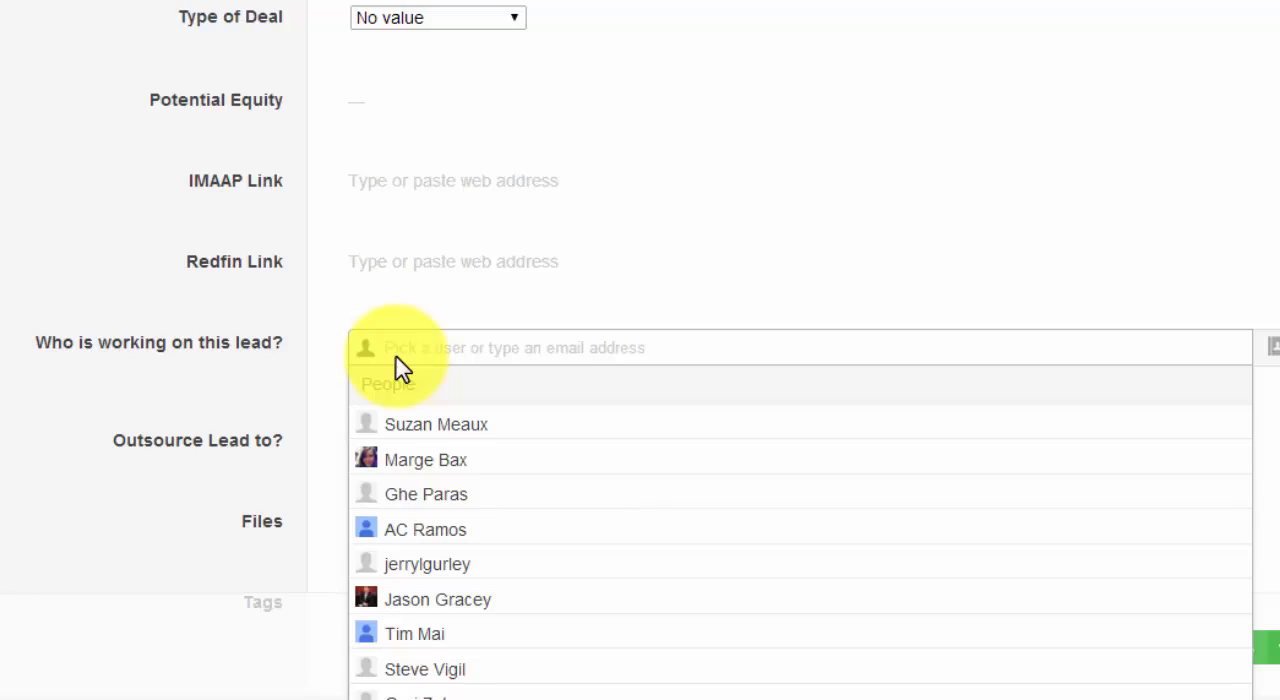
scroll(396, 366, "down", 2)
left_click(236, 178)
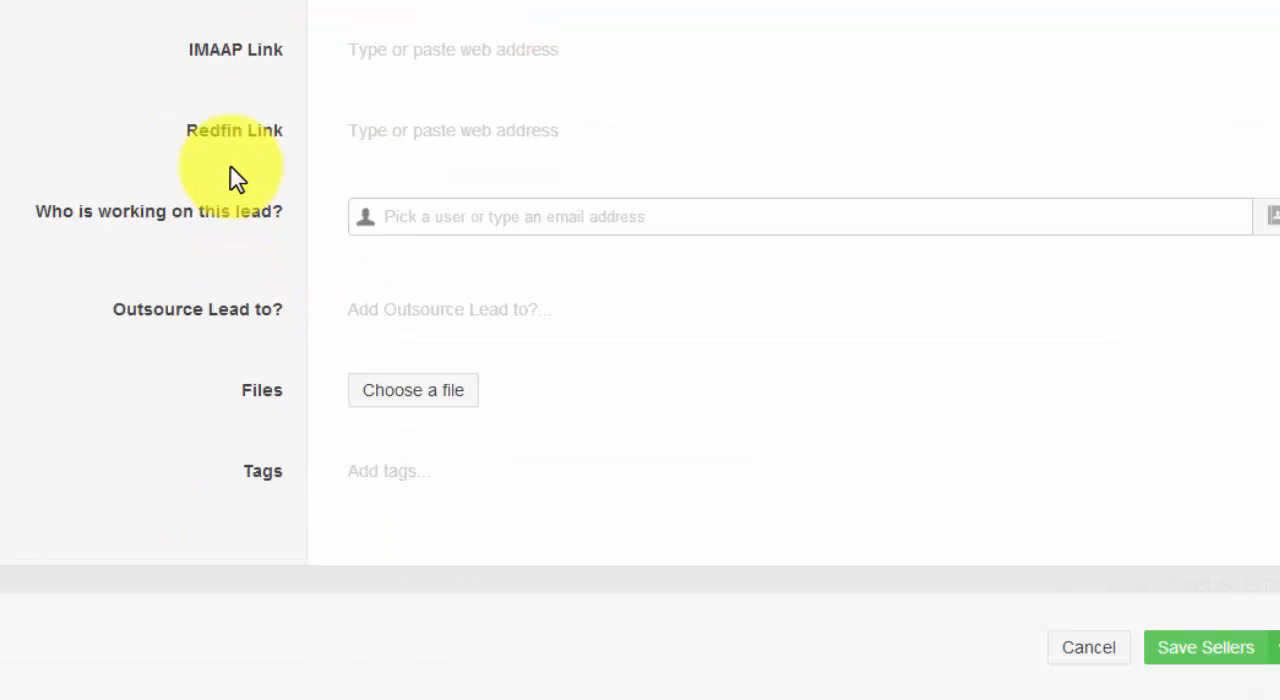
left_click(443, 320)
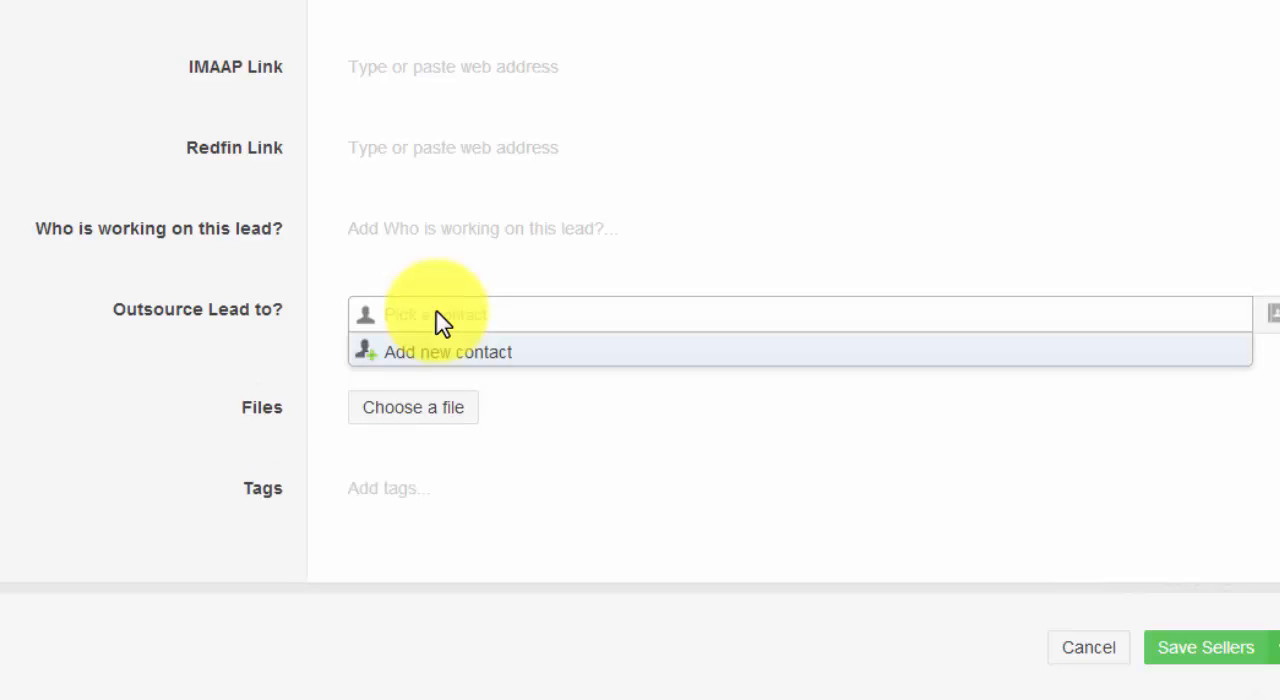
left_click(300, 378)
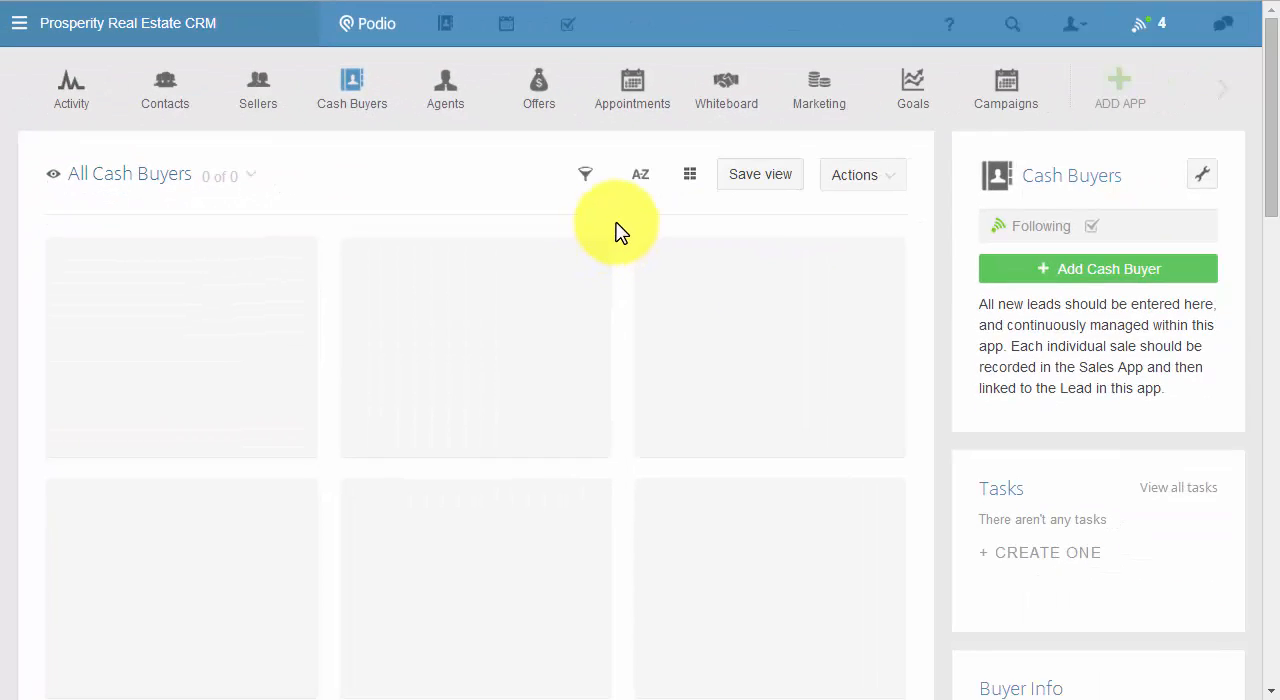
Start a new Cash Buyers item and try out the Investing Strategy options, leaving none of them selected.
left_click(1090, 285)
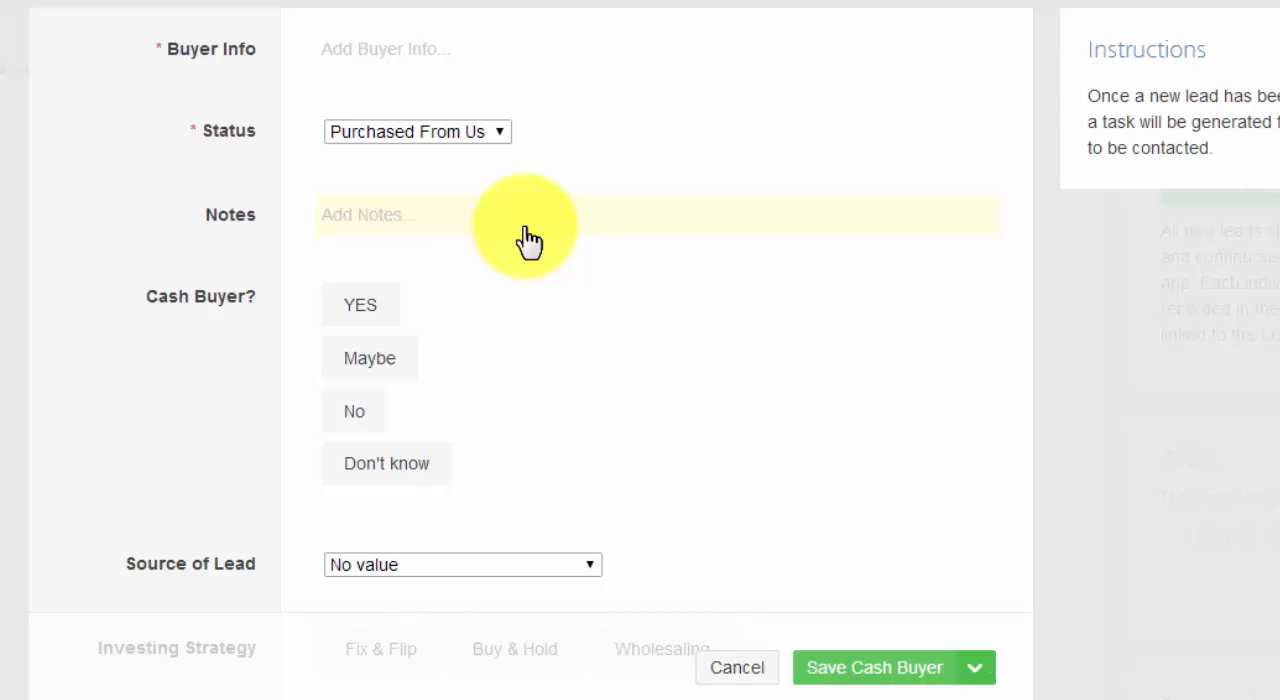
scroll(540, 255, "down", 3)
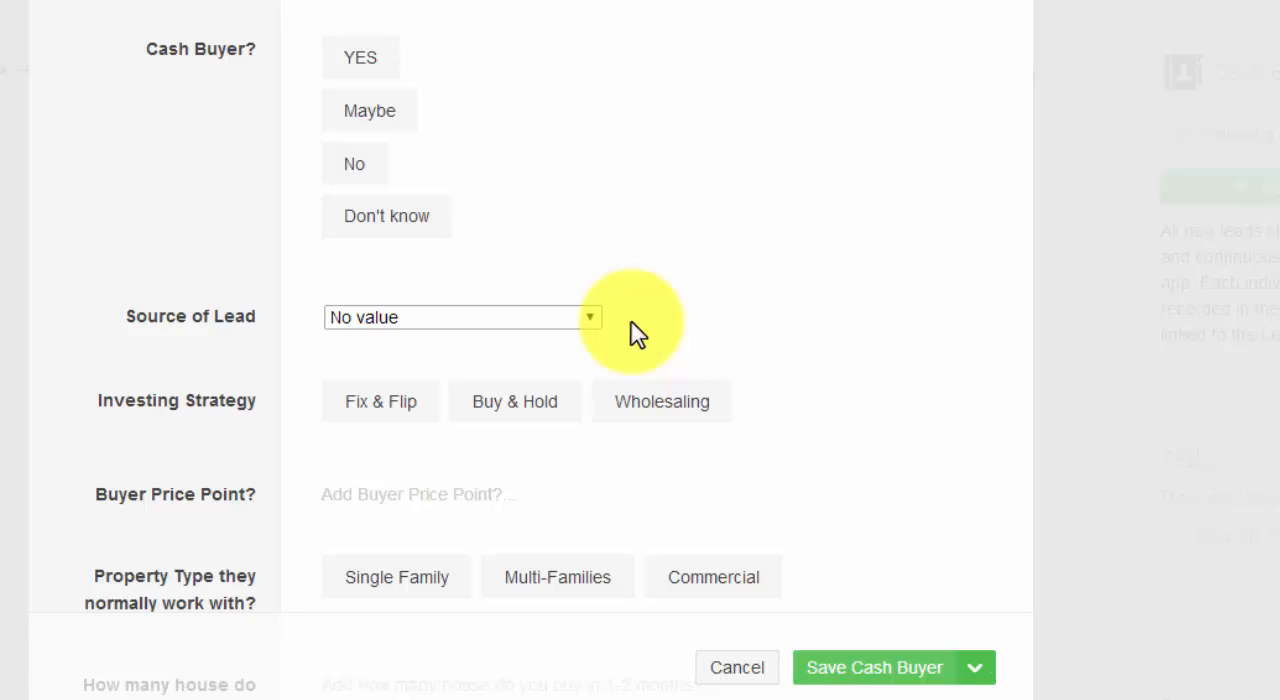
scroll(636, 333, "down", 1)
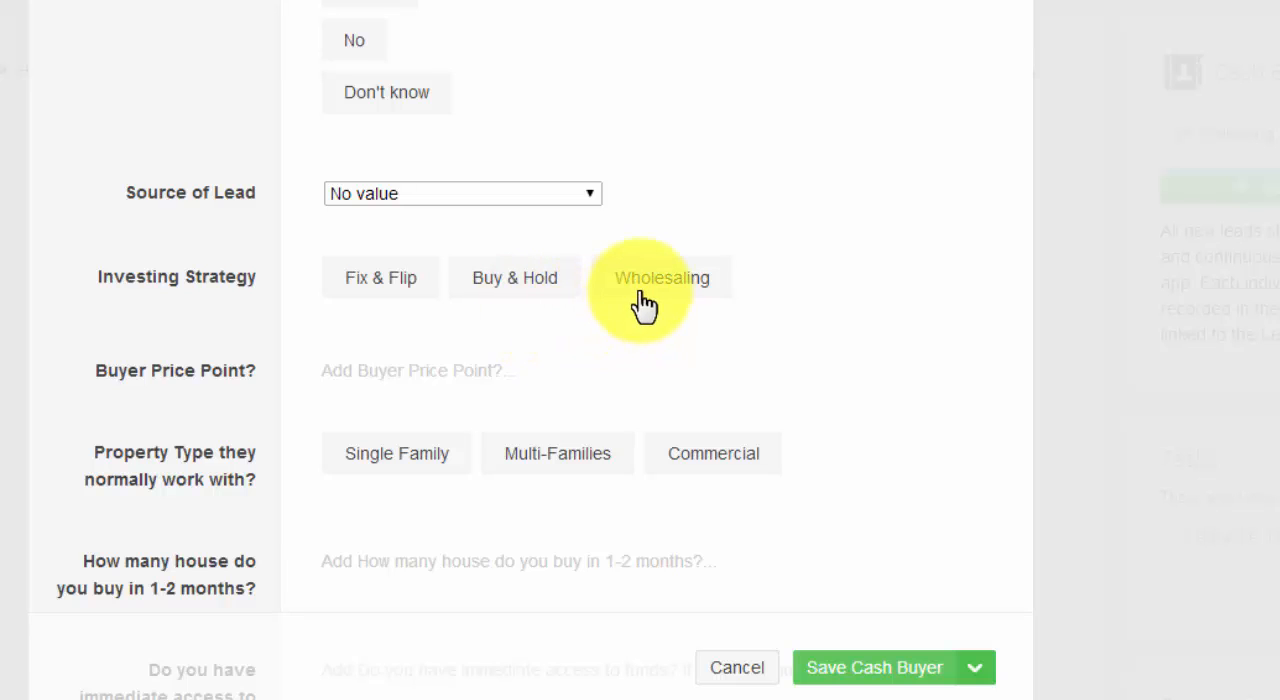
left_click(645, 300)
left_click(385, 298)
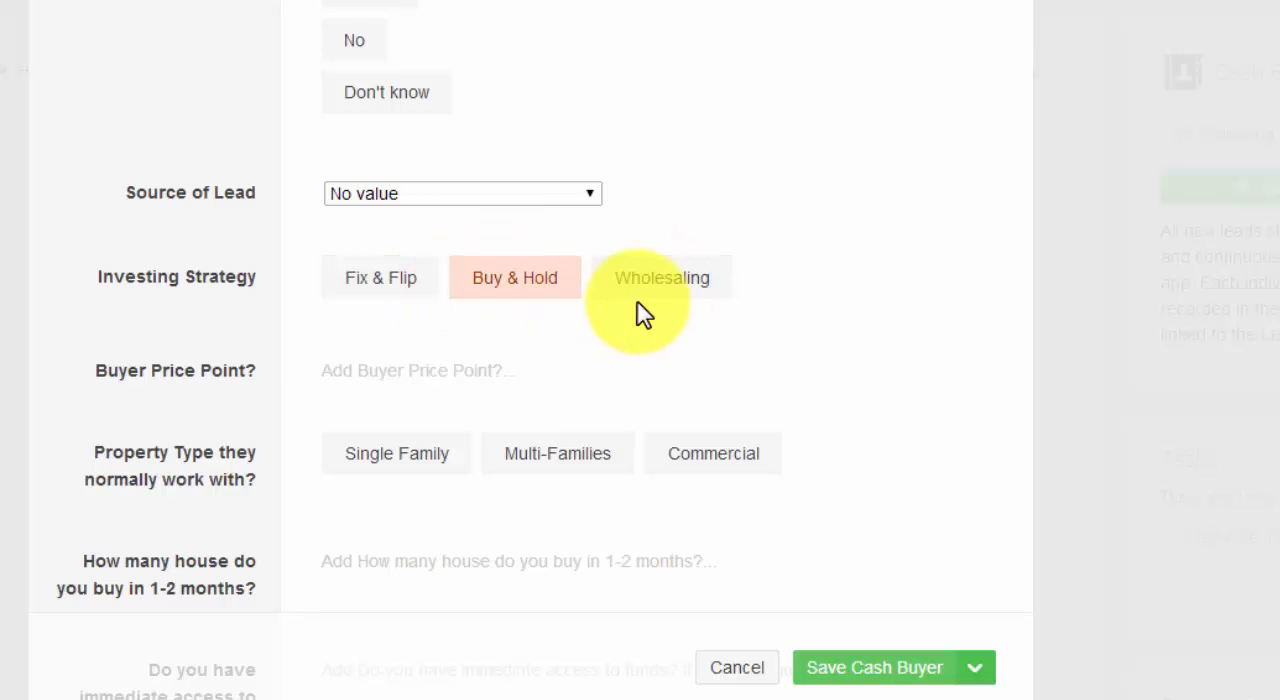
Examine the remaining fields of the new Cash Buyers item, from Buyer Price Point? down to Tags.
scroll(533, 280, "down", 2)
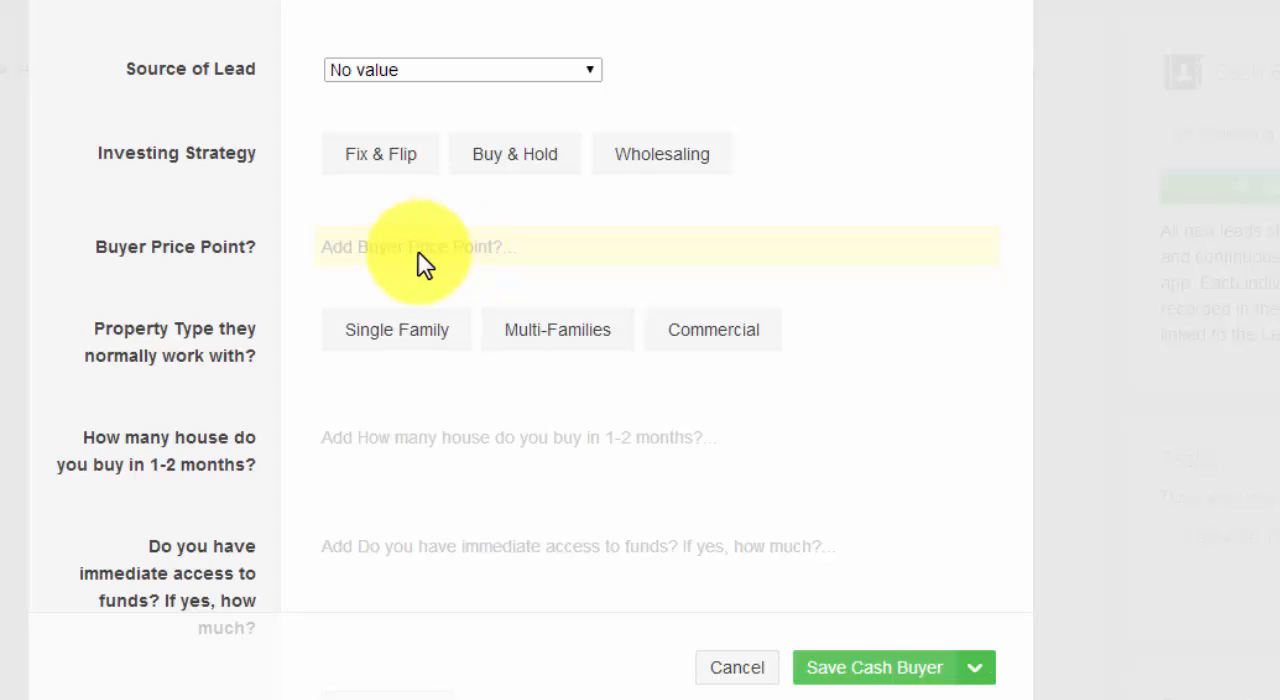
scroll(325, 290, "down", 2)
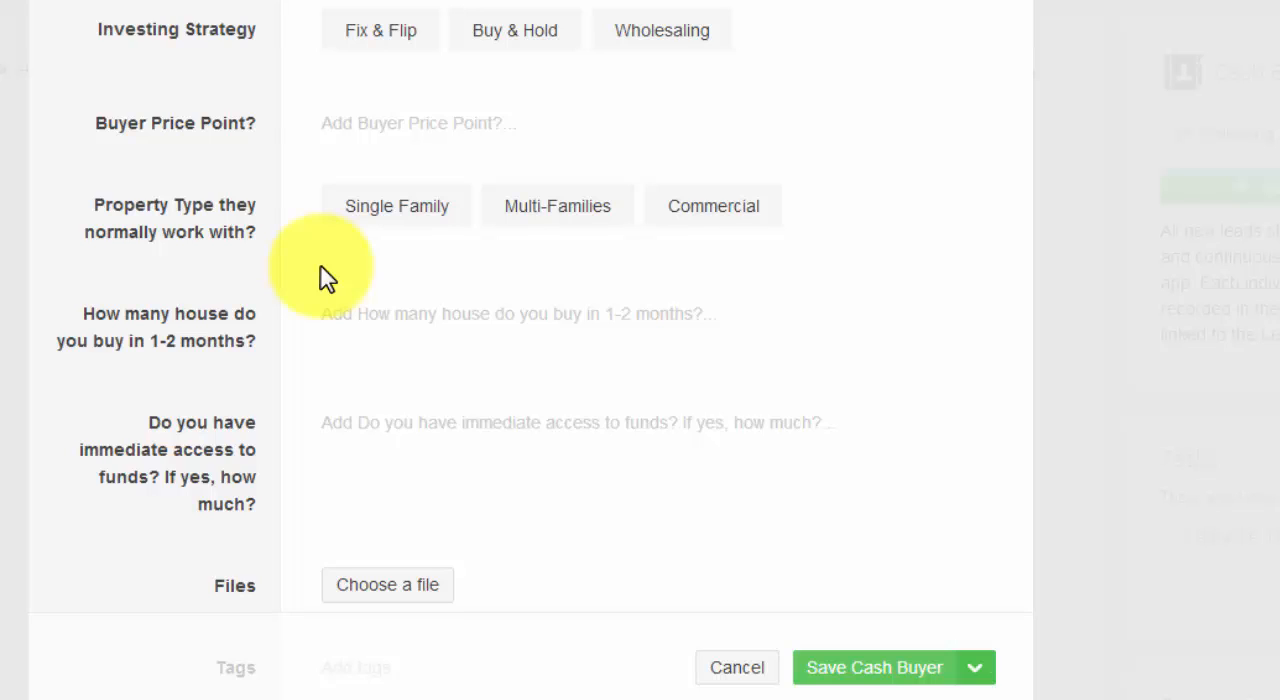
scroll(305, 272, "down", 1)
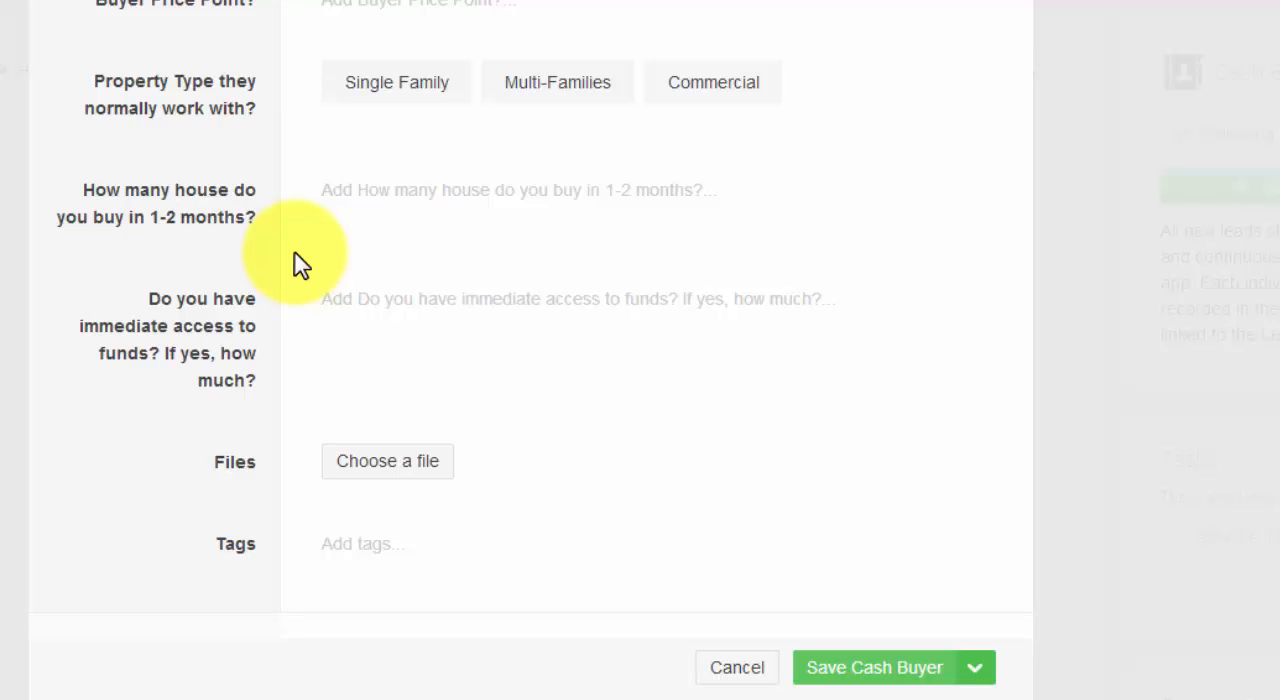
scroll(302, 265, "down", 1)
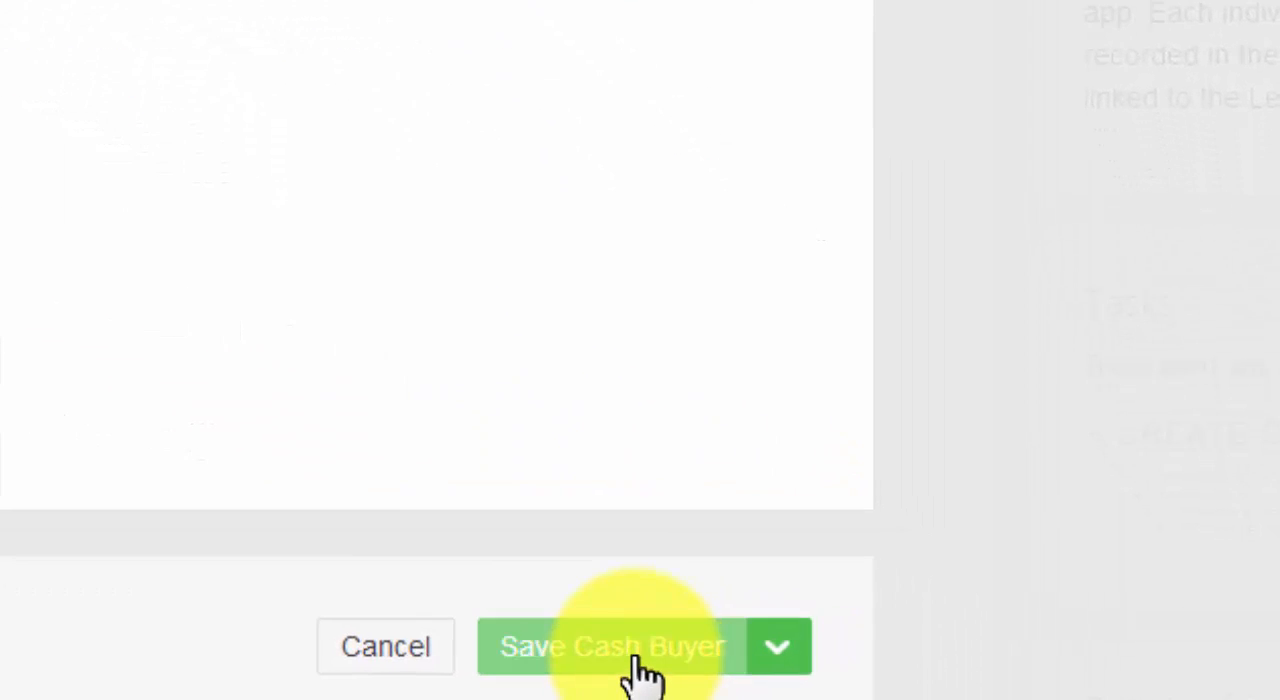
left_click(722, 630)
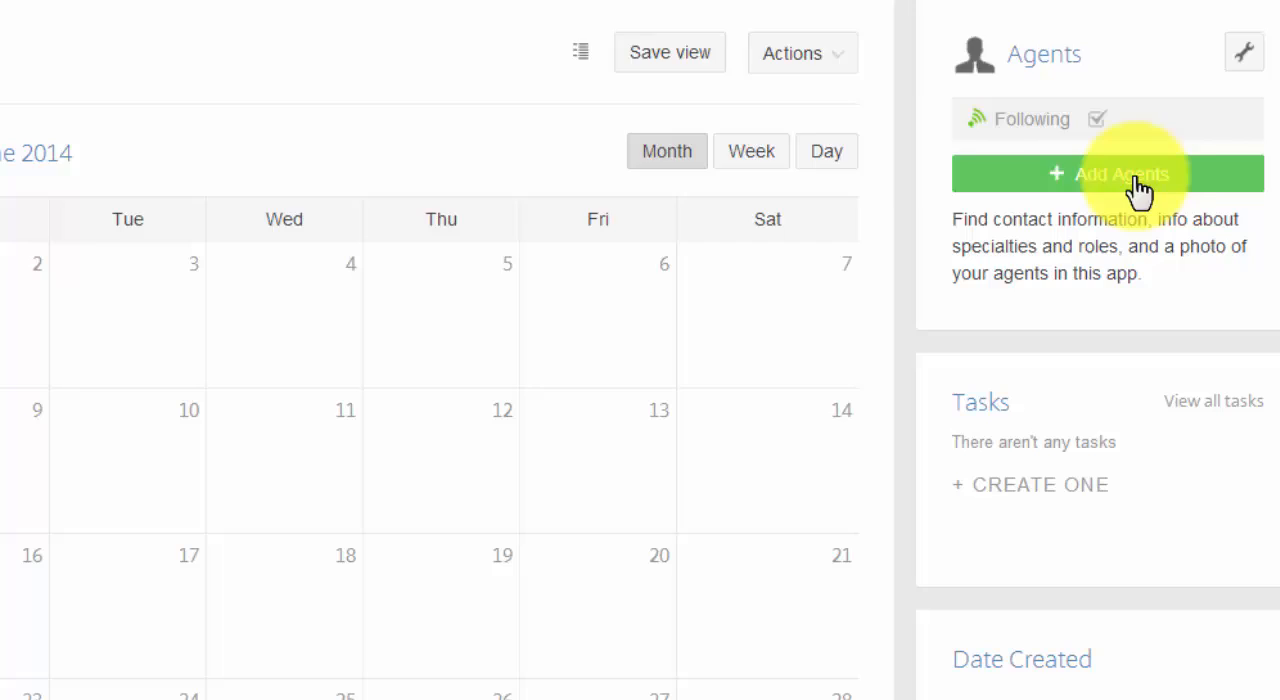
Examine the fields of a new Agents item, from Date Created through Lowest Cash Offer Accepted? to Tags.
left_click(1140, 186)
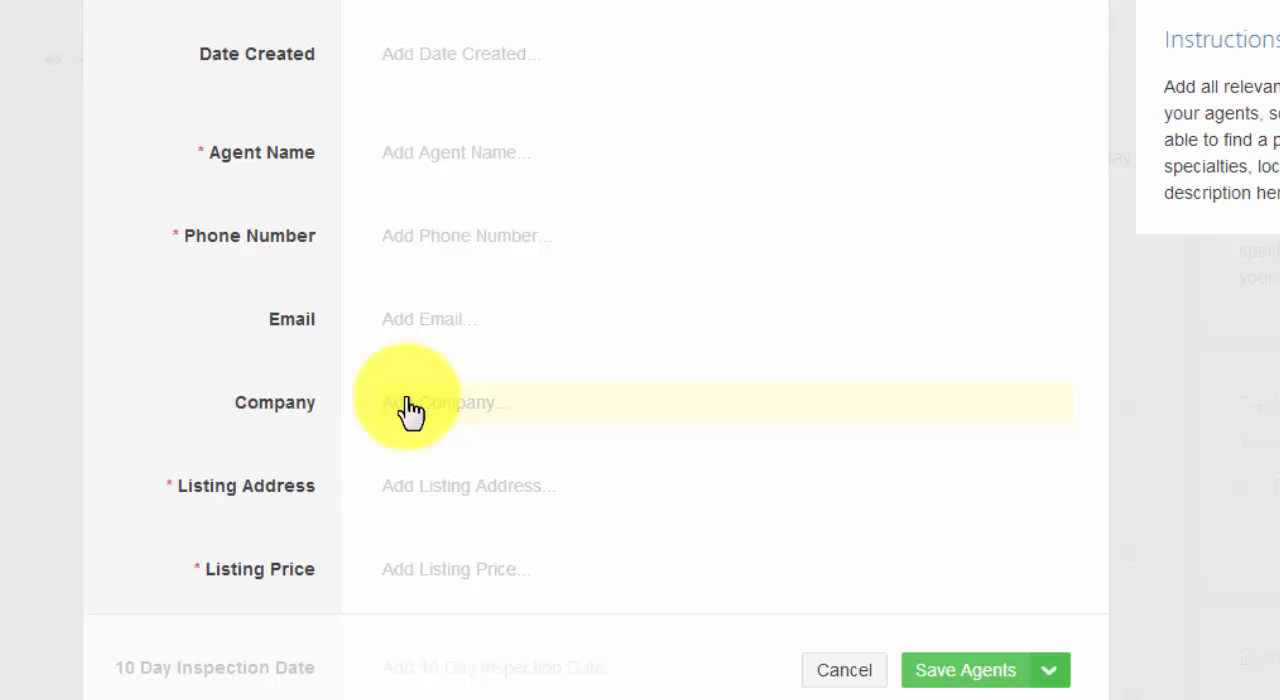
scroll(270, 400, "down", 1)
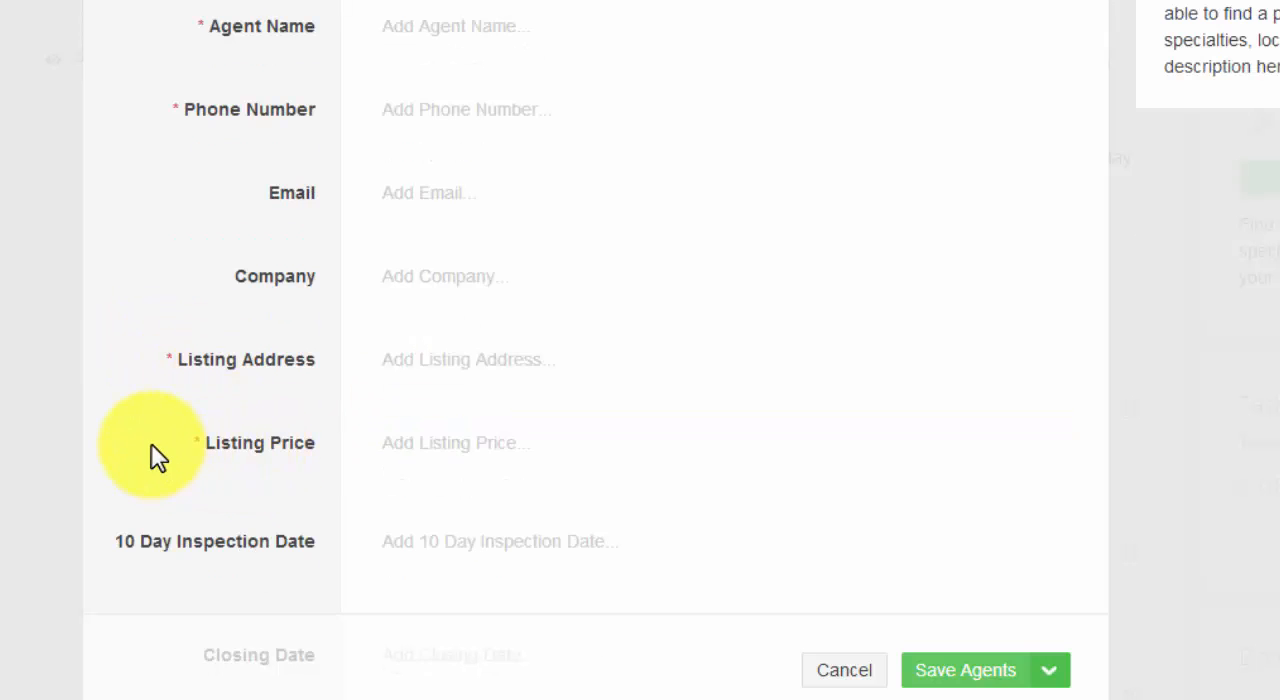
scroll(151, 400, "down", 3)
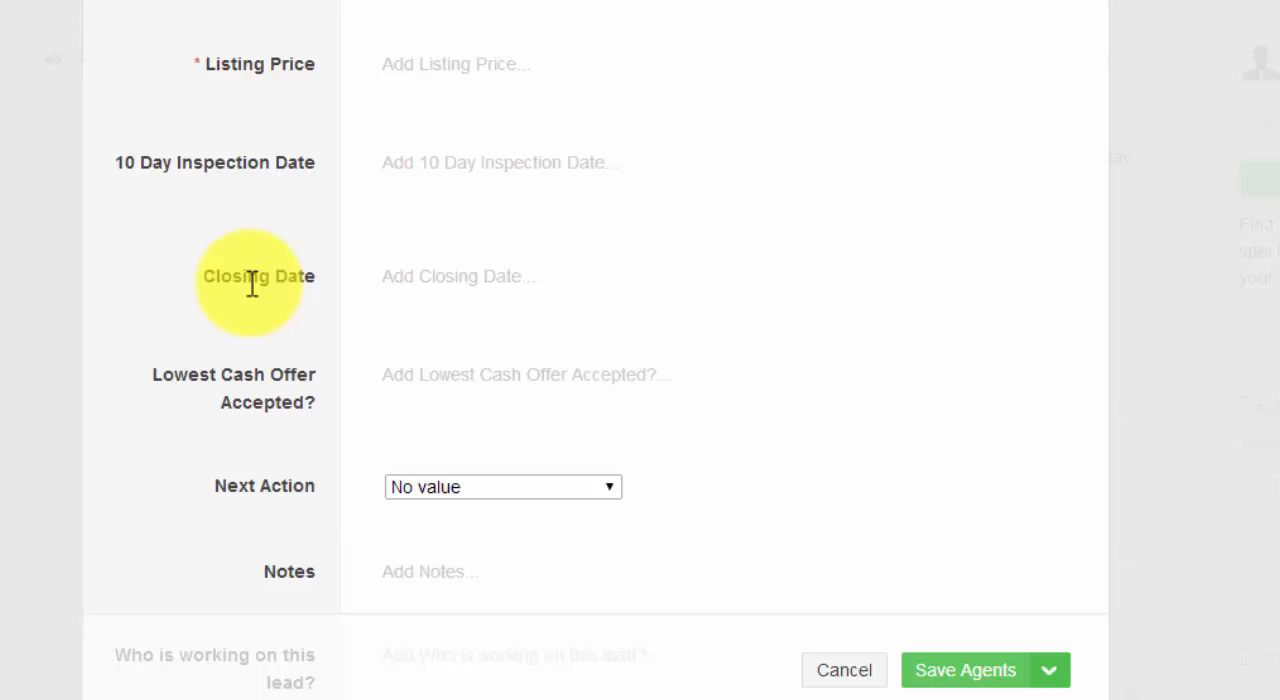
scroll(252, 283, "down", 1)
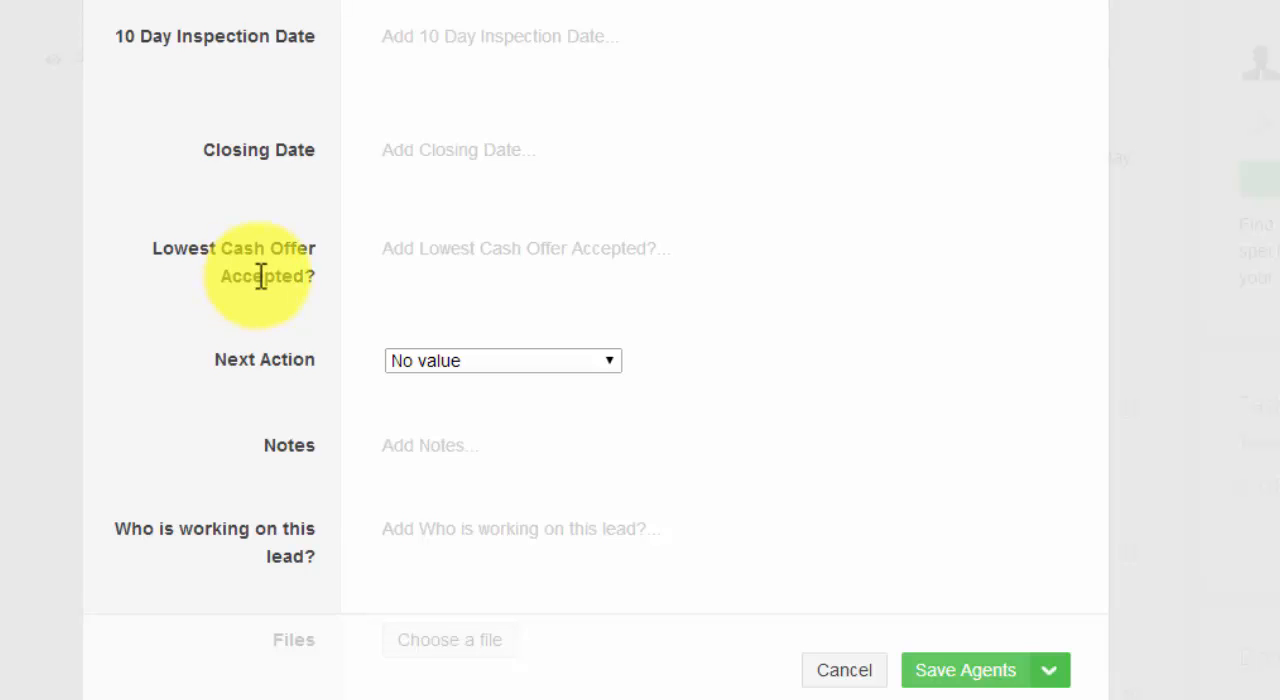
scroll(208, 262, "down", 2)
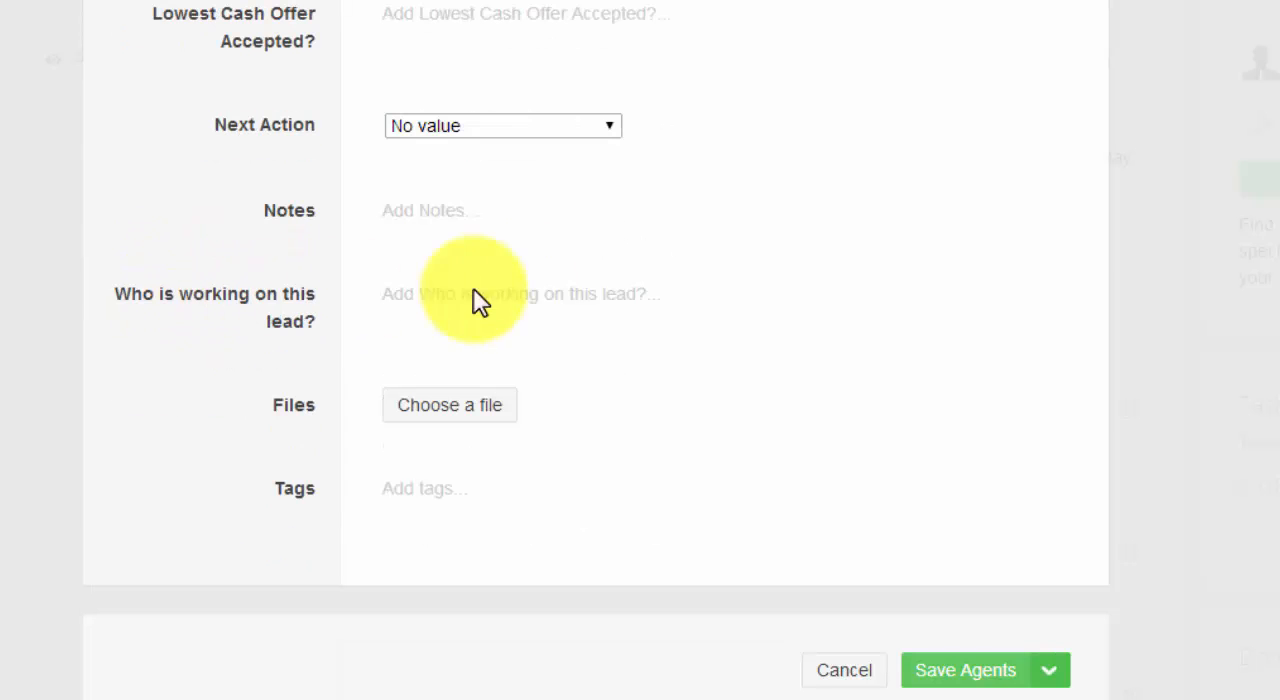
View the Next Action choices of the new Agents item and keep No value.
left_click(580, 129)
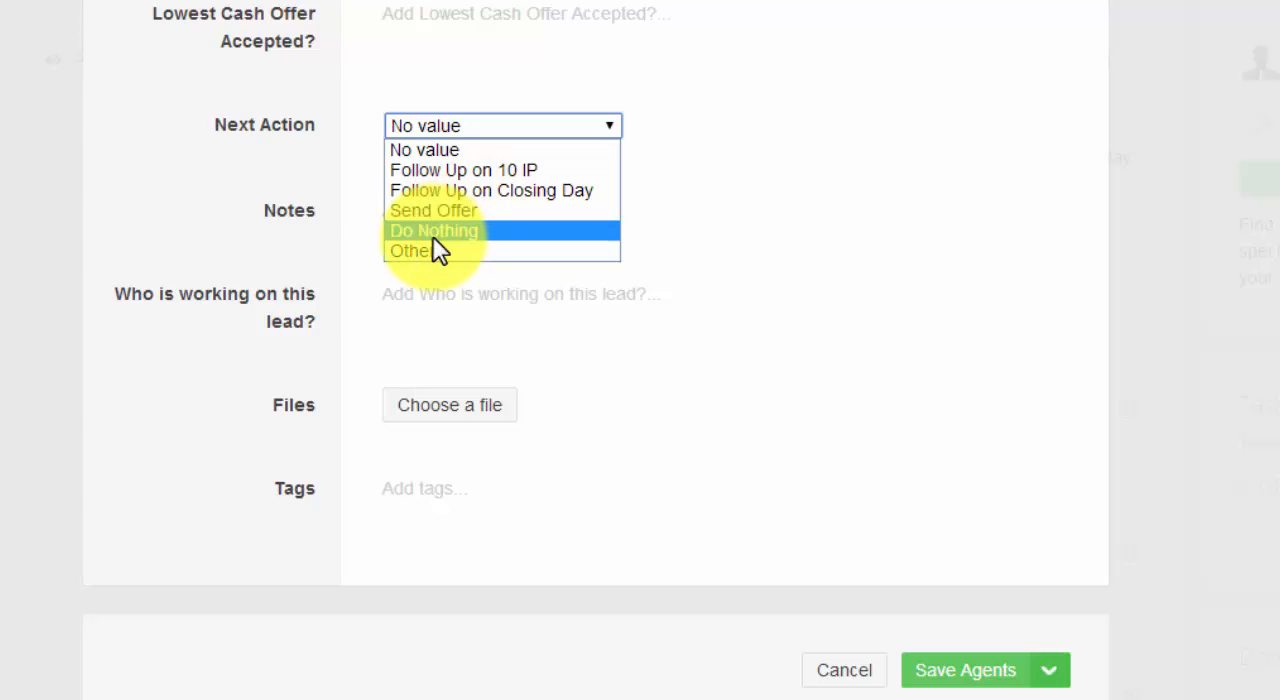
left_click(160, 247)
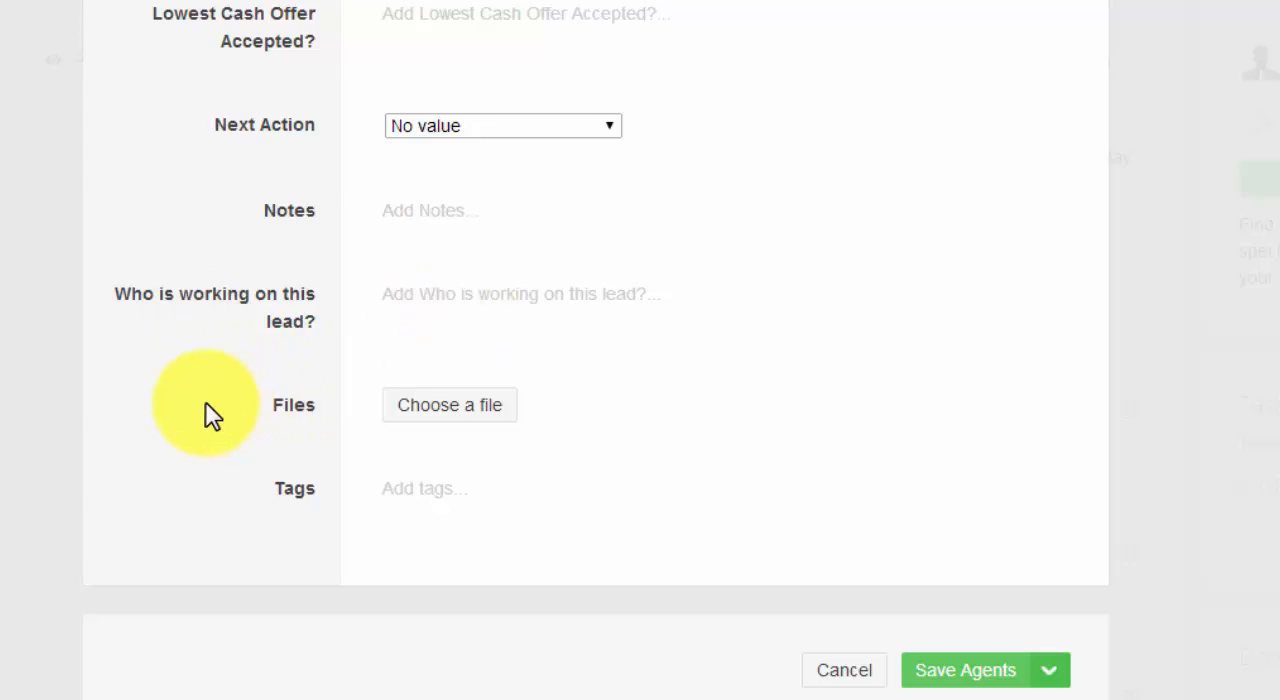
mouse_move(325, 390)
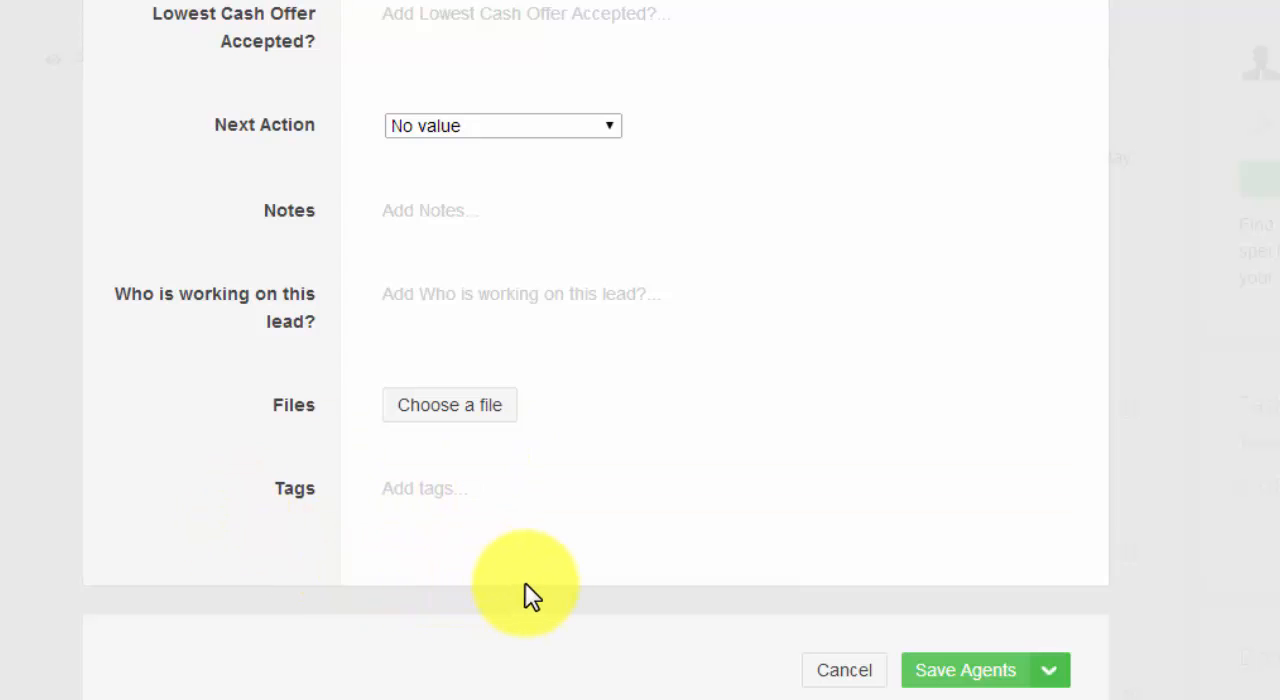
left_click(988, 686)
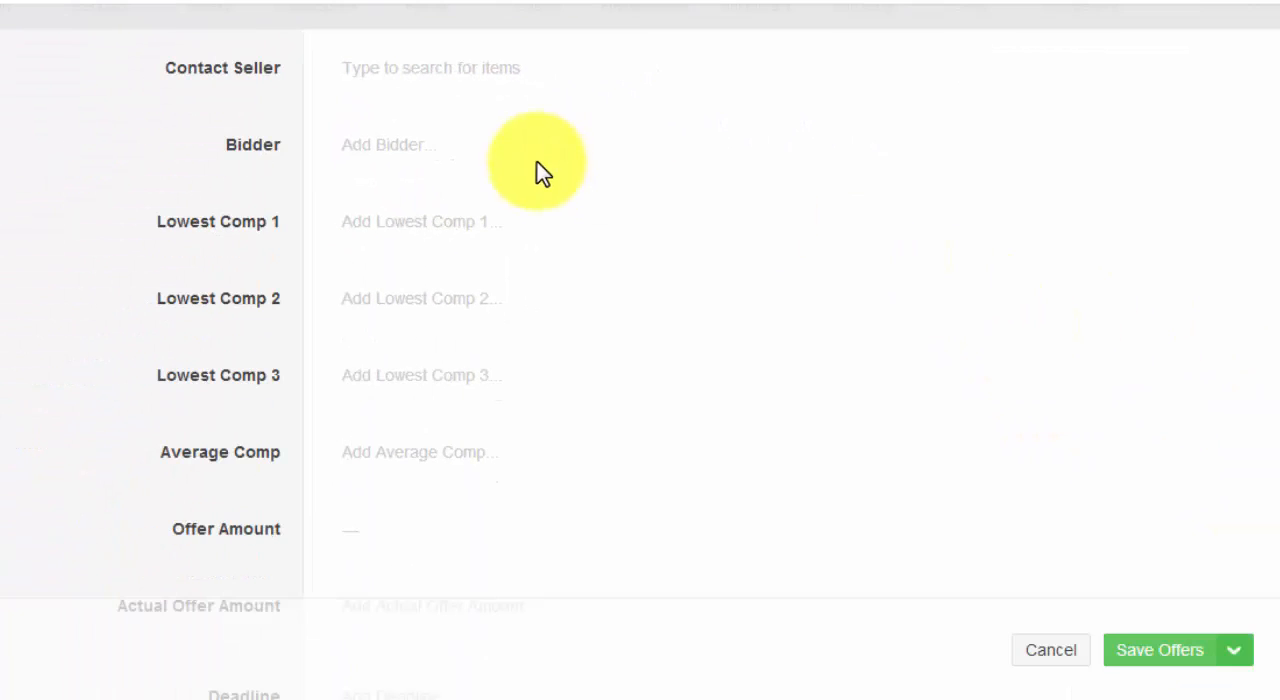
View the Contact Seller item search of the new Offers item without linking anything, and examine the comp and offer amount fields.
left_click(377, 78)
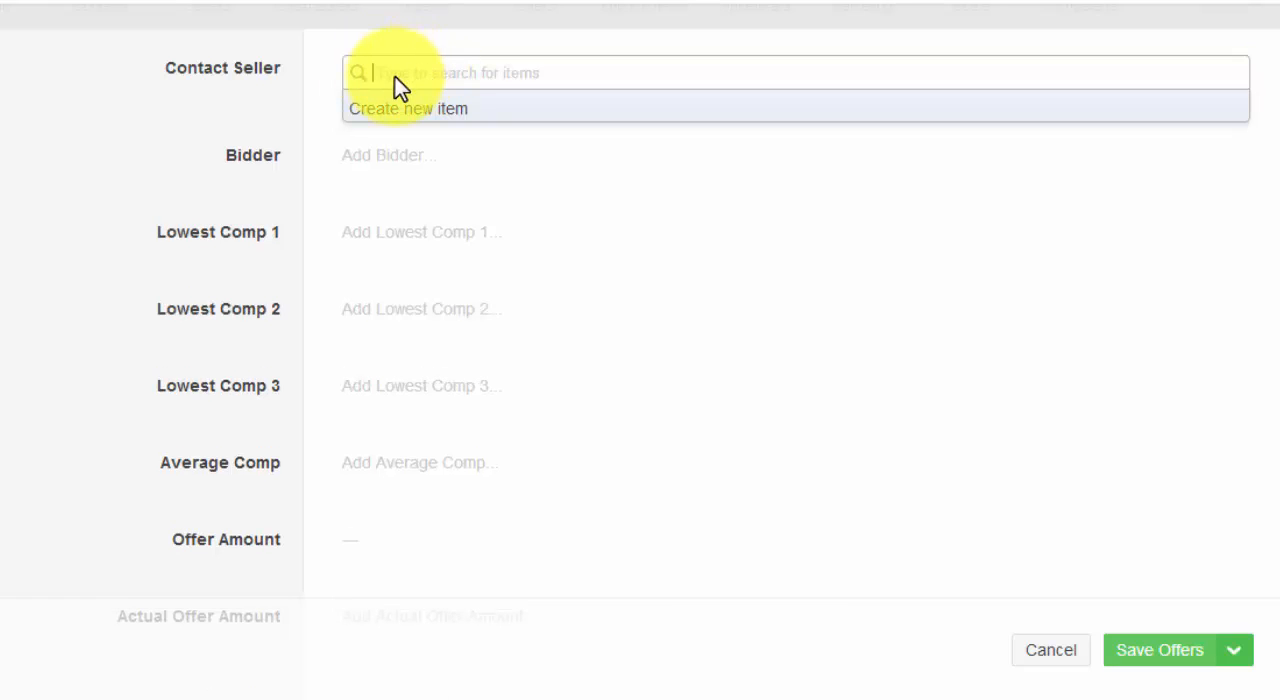
left_click(305, 124)
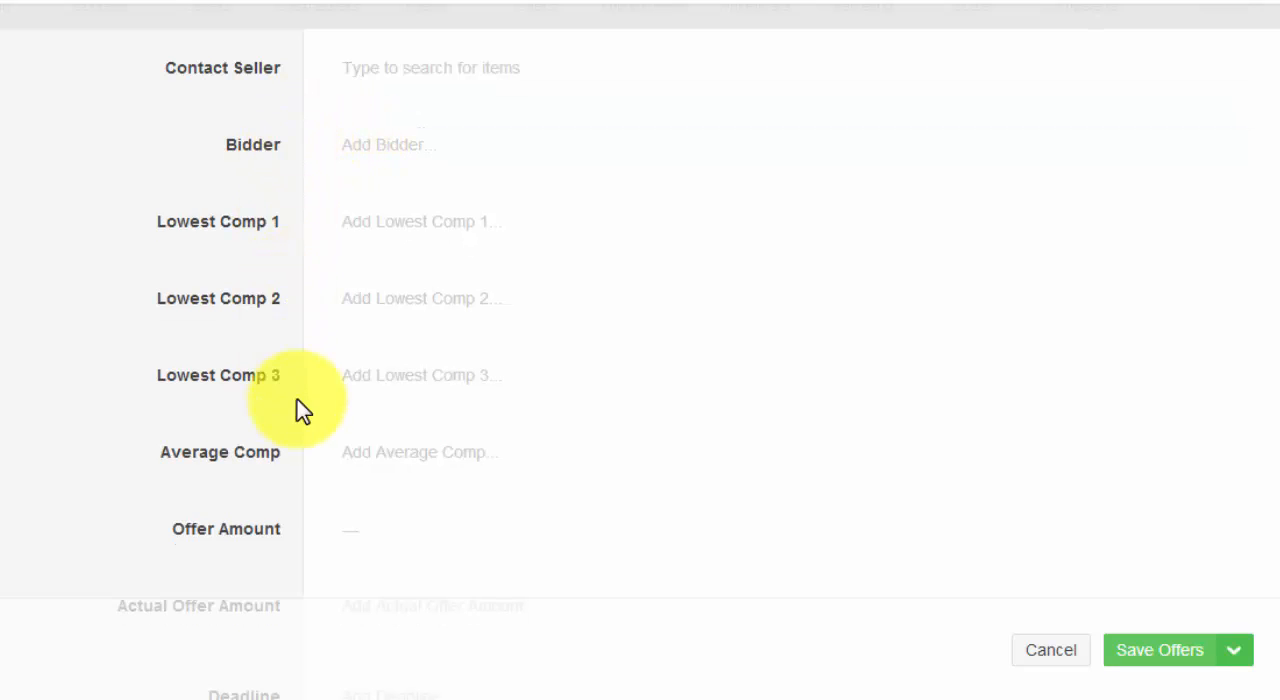
scroll(295, 397, "down", 2)
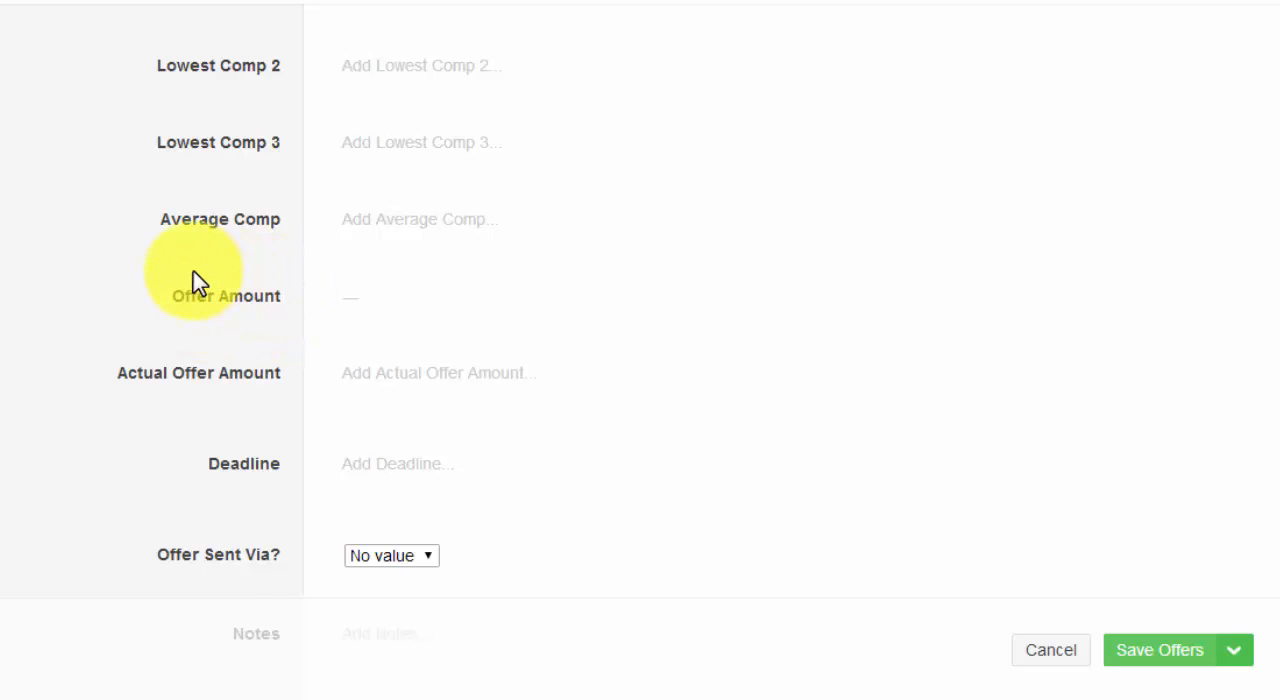
scroll(197, 282, "up", 1)
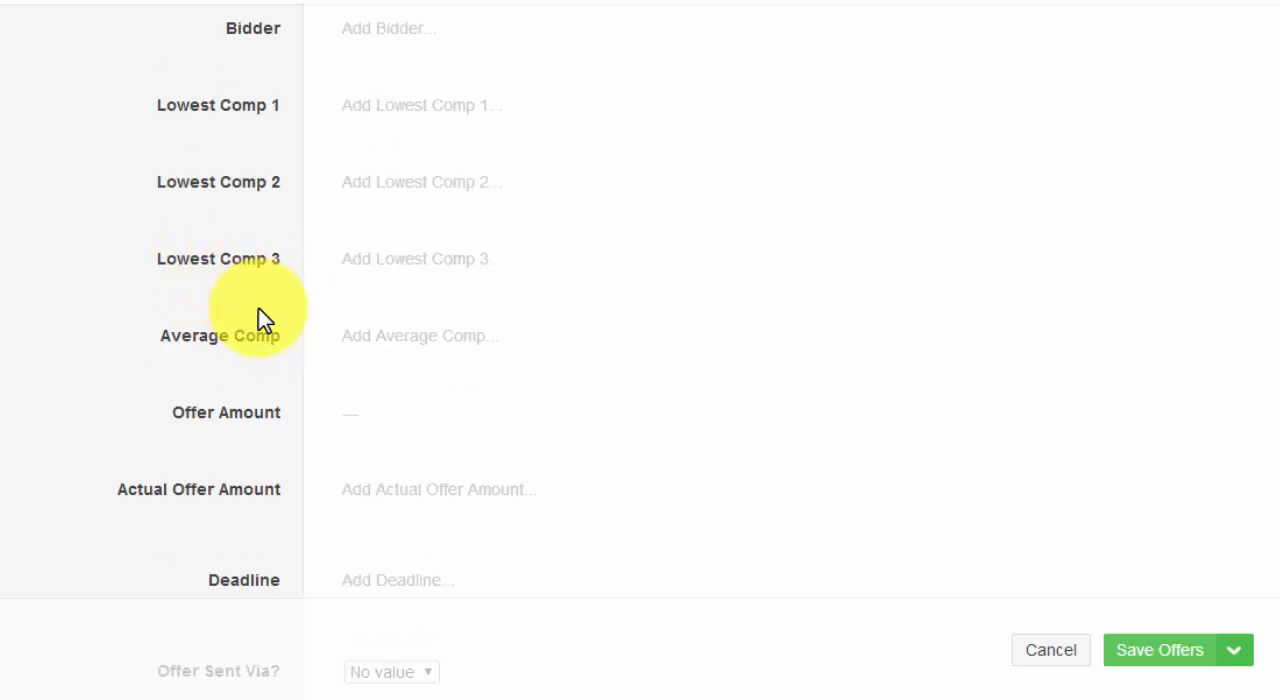
scroll(258, 312, "down", 3)
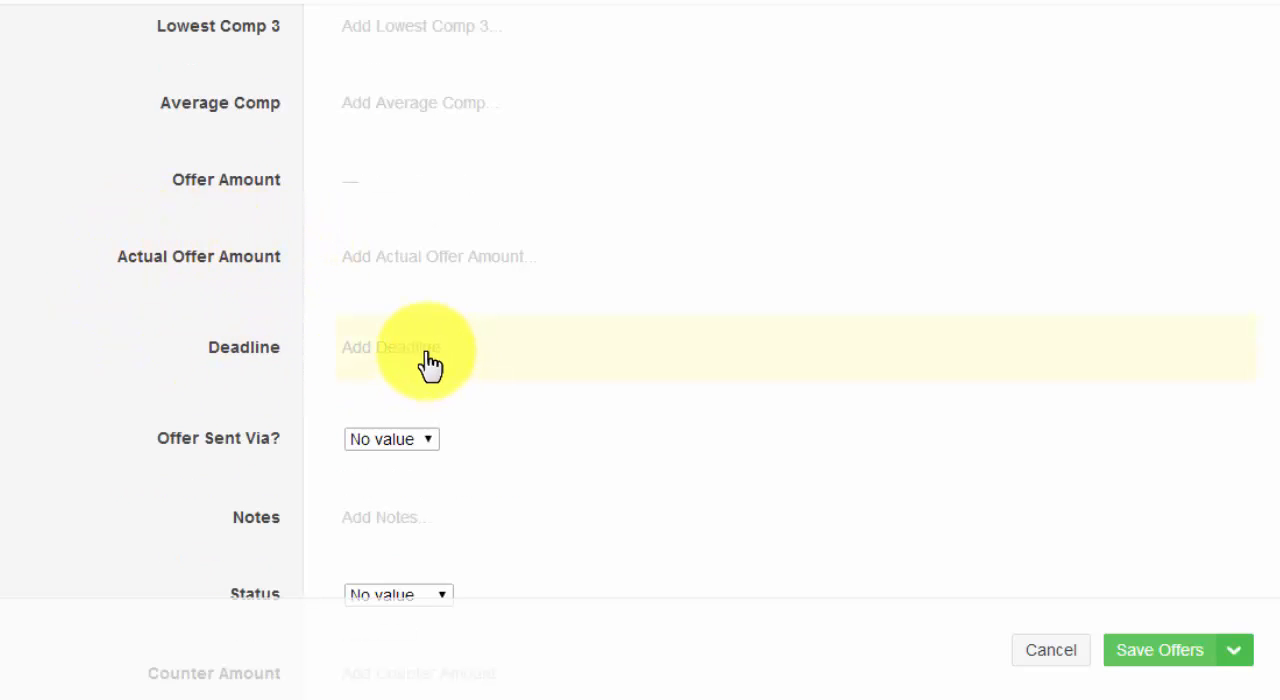
View the Offer Sent Via? and Status choices of the new Offers item, keeping No value in both.
scroll(494, 331, "down", 3)
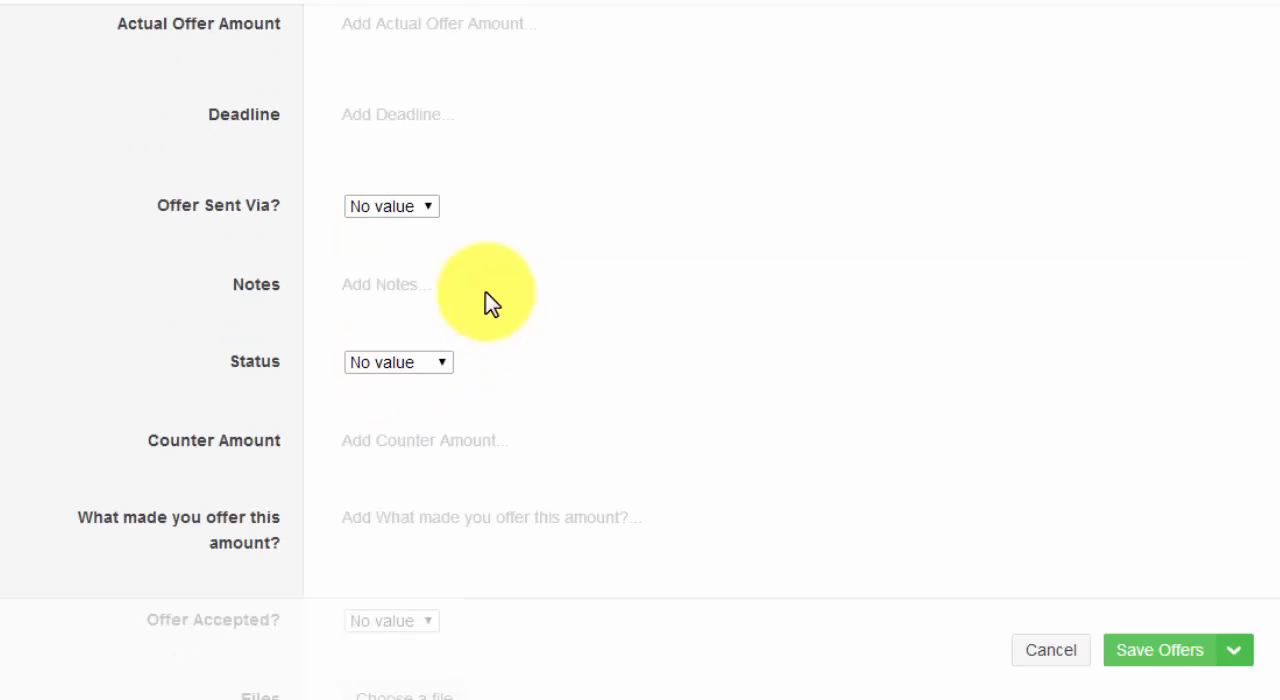
left_click(430, 210)
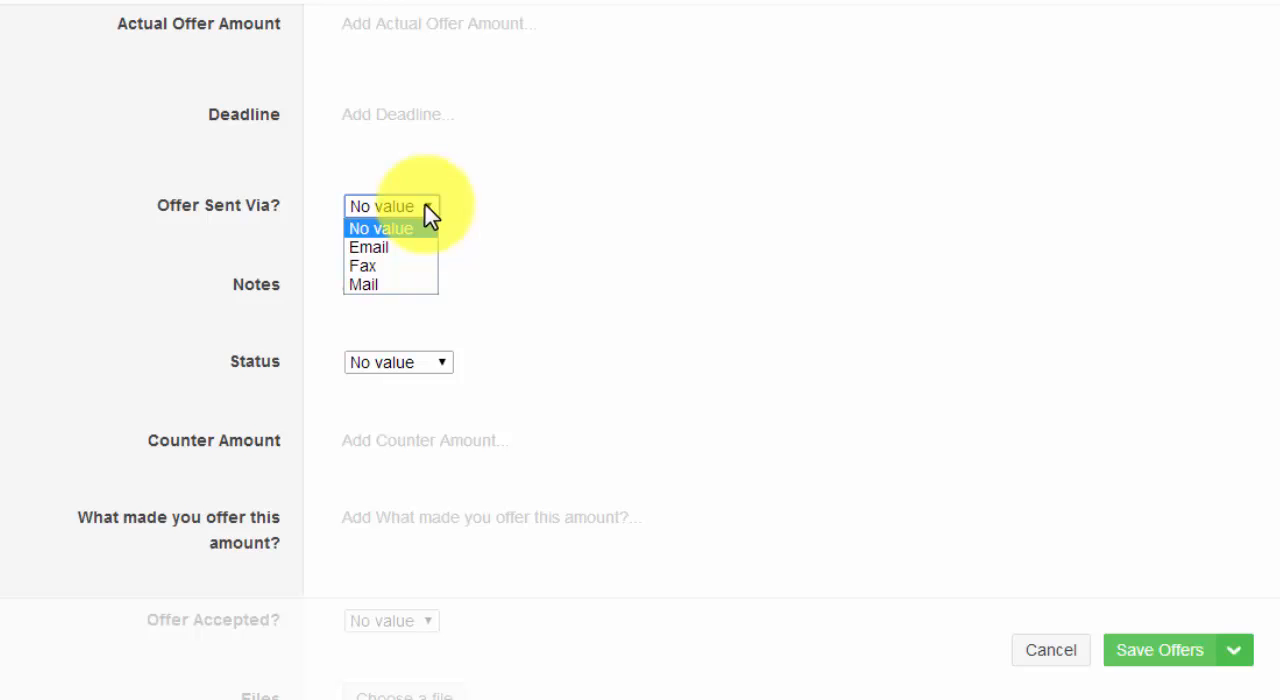
left_click(104, 308)
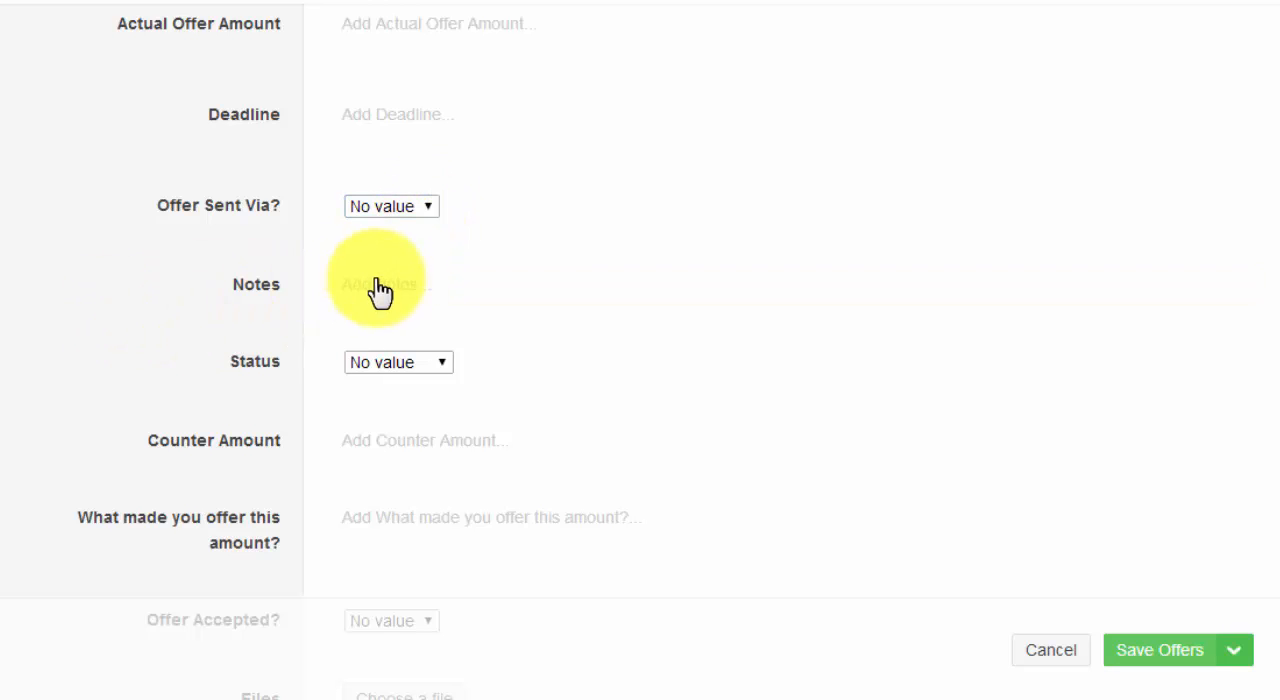
left_click(441, 362)
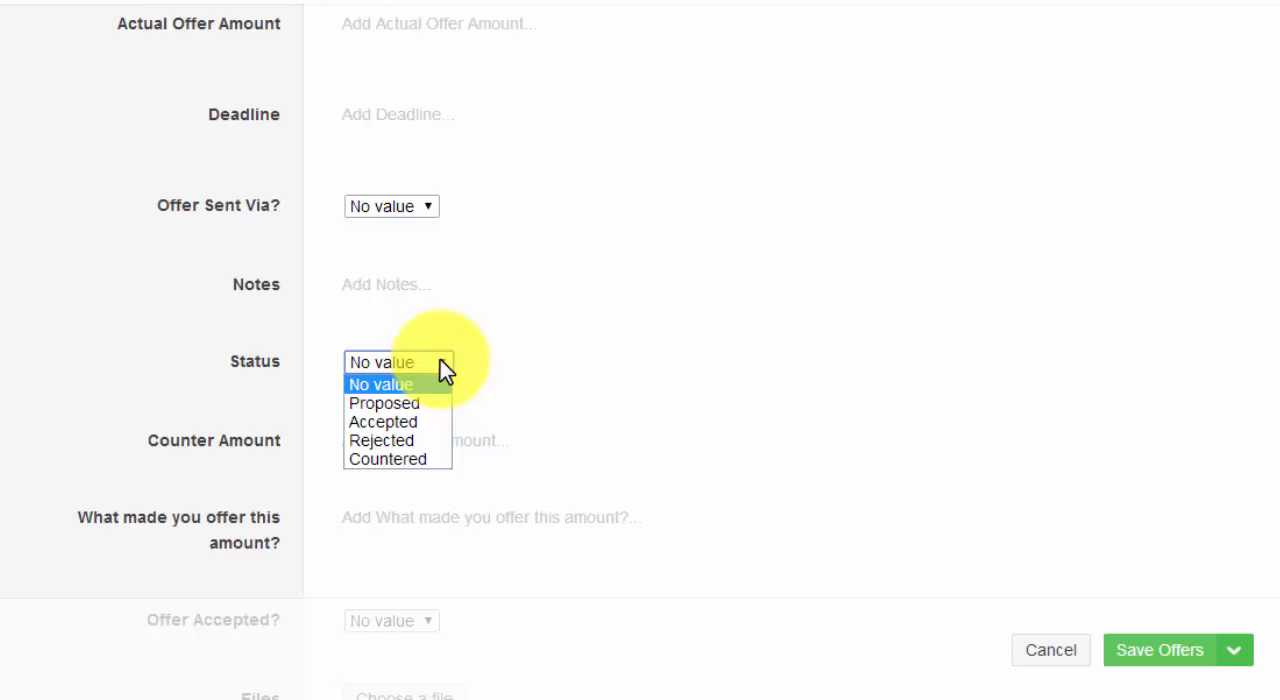
left_click(146, 406)
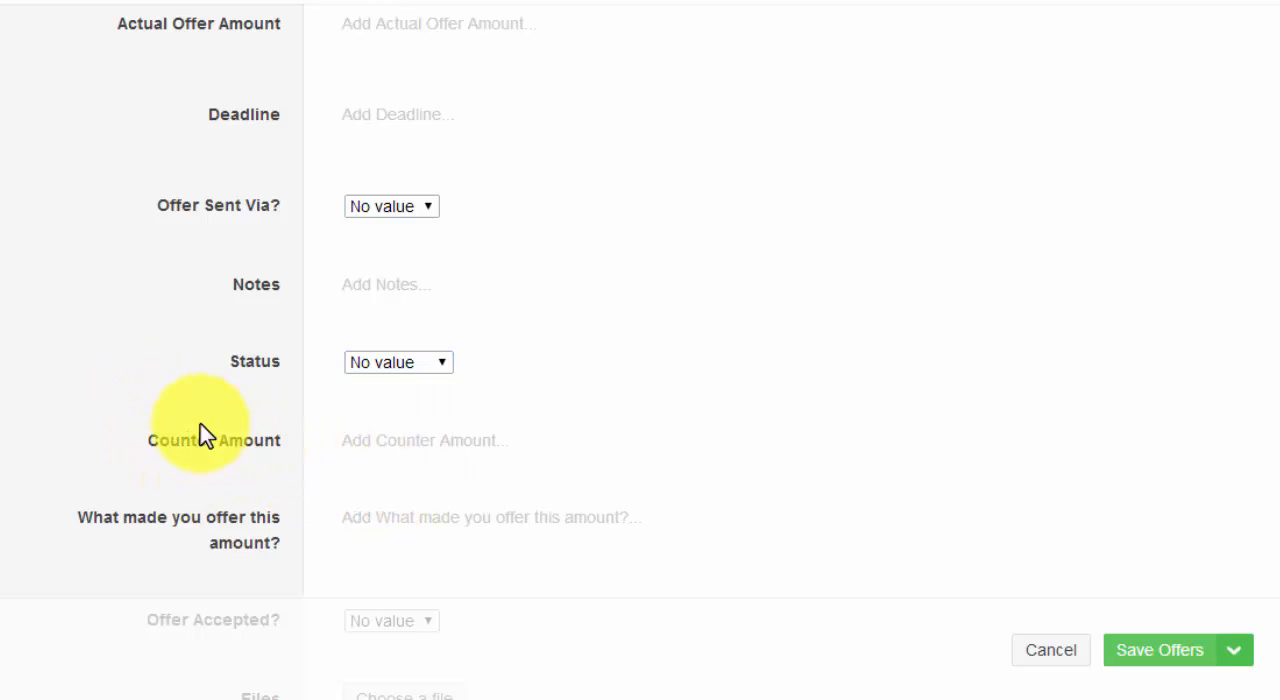
Examine the last fields of the new Offers item and view the Offer Accepted? choices, keeping No value.
scroll(140, 425, "down", 1)
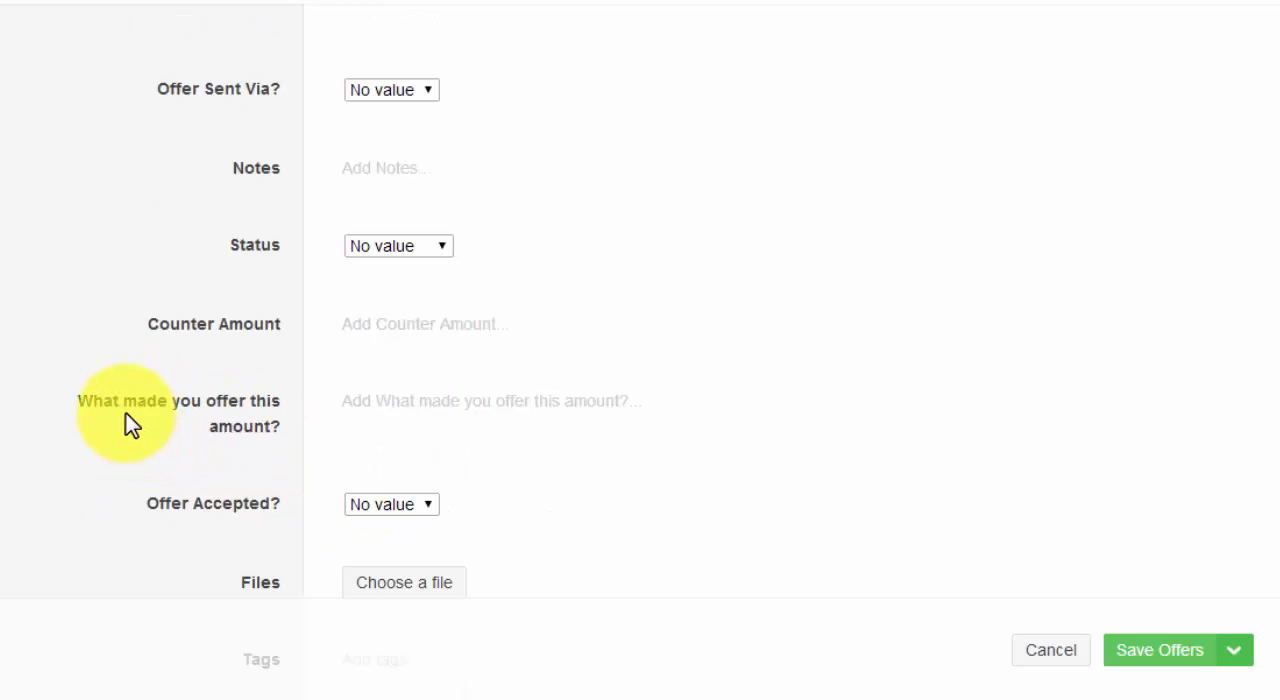
scroll(445, 298, "down", 1)
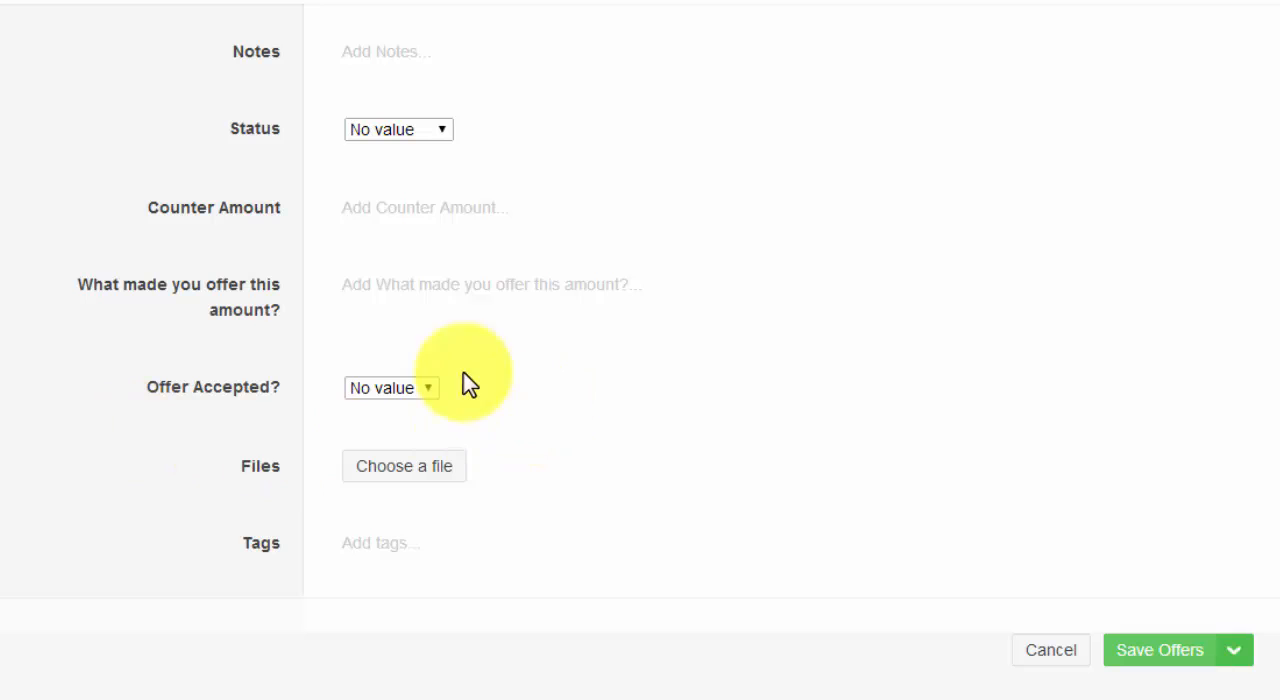
scroll(516, 385, "down", 1)
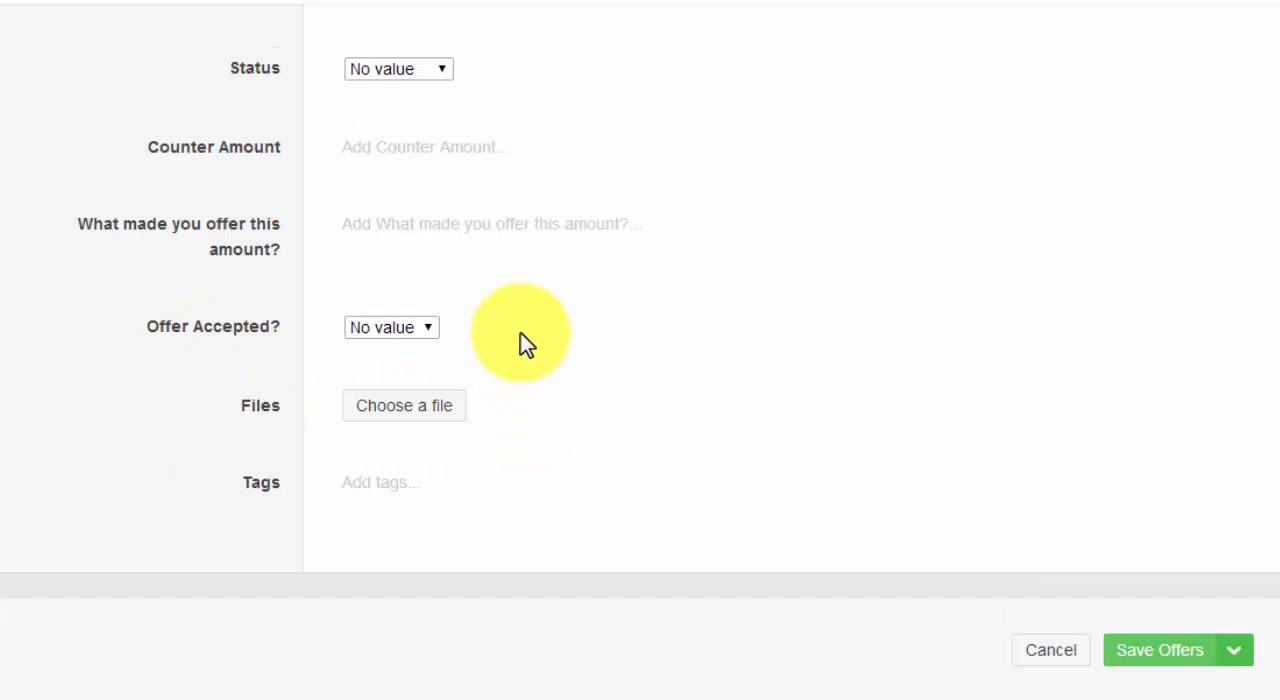
left_click(421, 326)
left_click(137, 394)
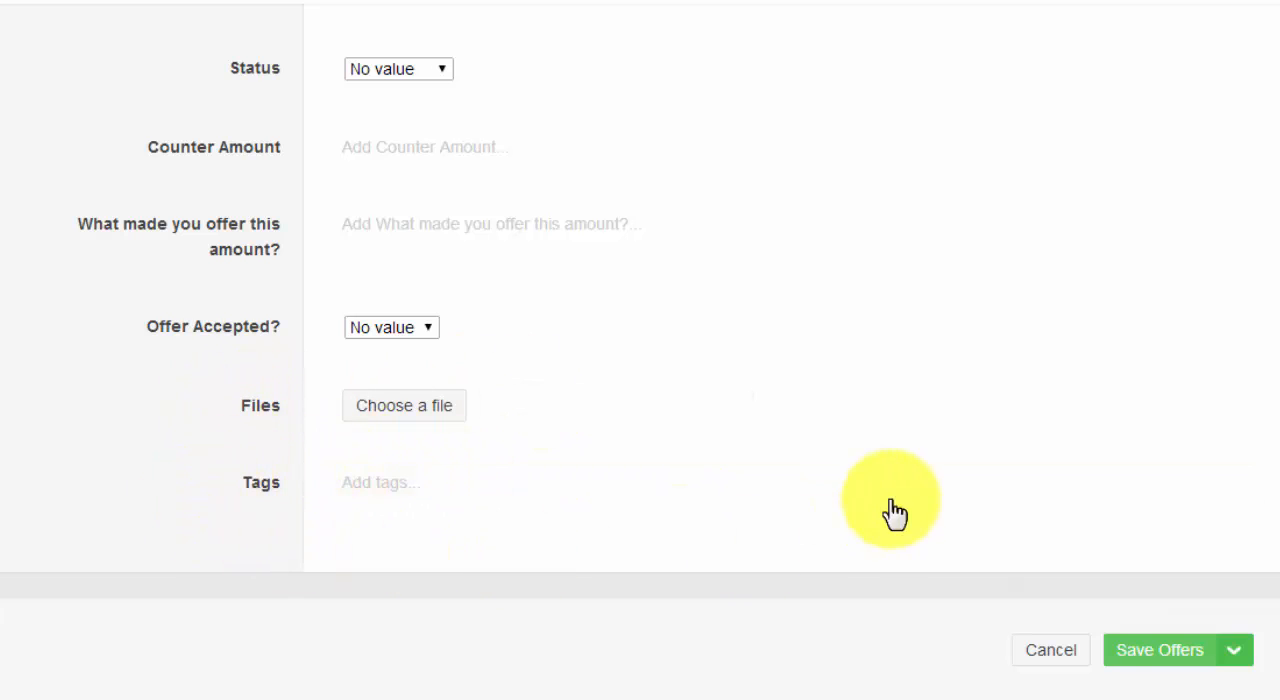
left_click(1158, 655)
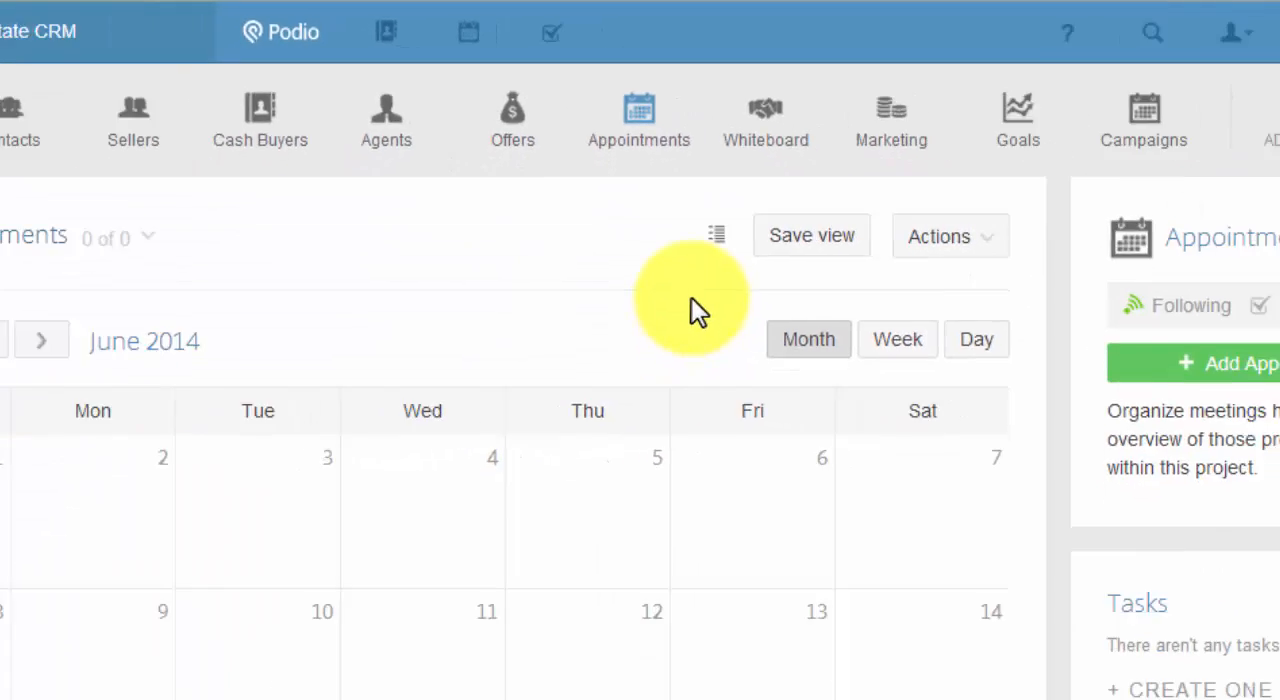
Open a new Appointments item and examine its date, seller, who set it and who is going fields.
left_click(1176, 276)
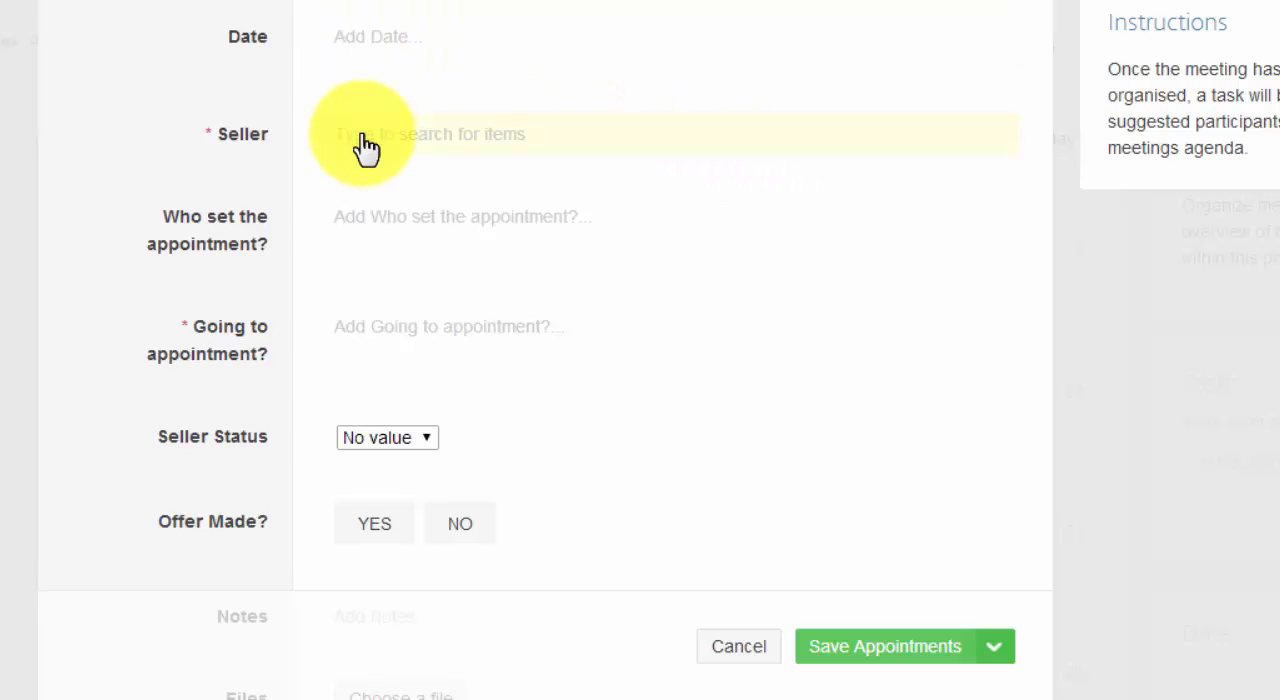
scroll(365, 148, "down", 1)
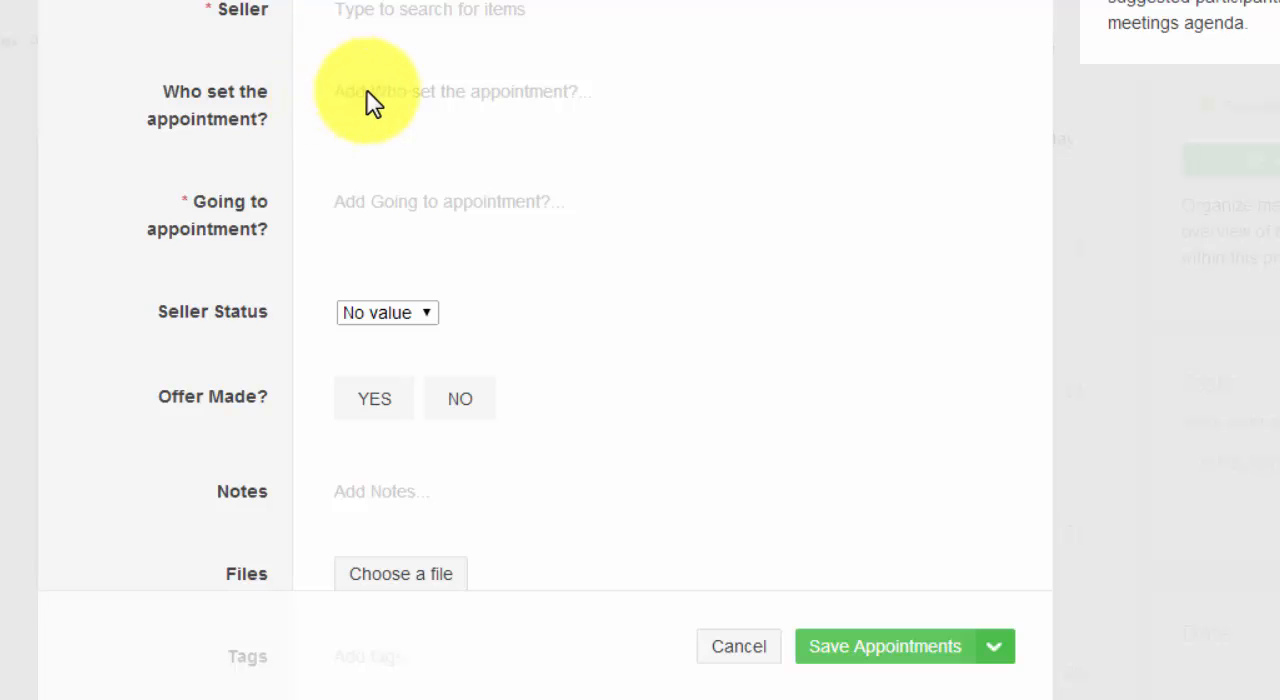
scroll(370, 100, "down", 1)
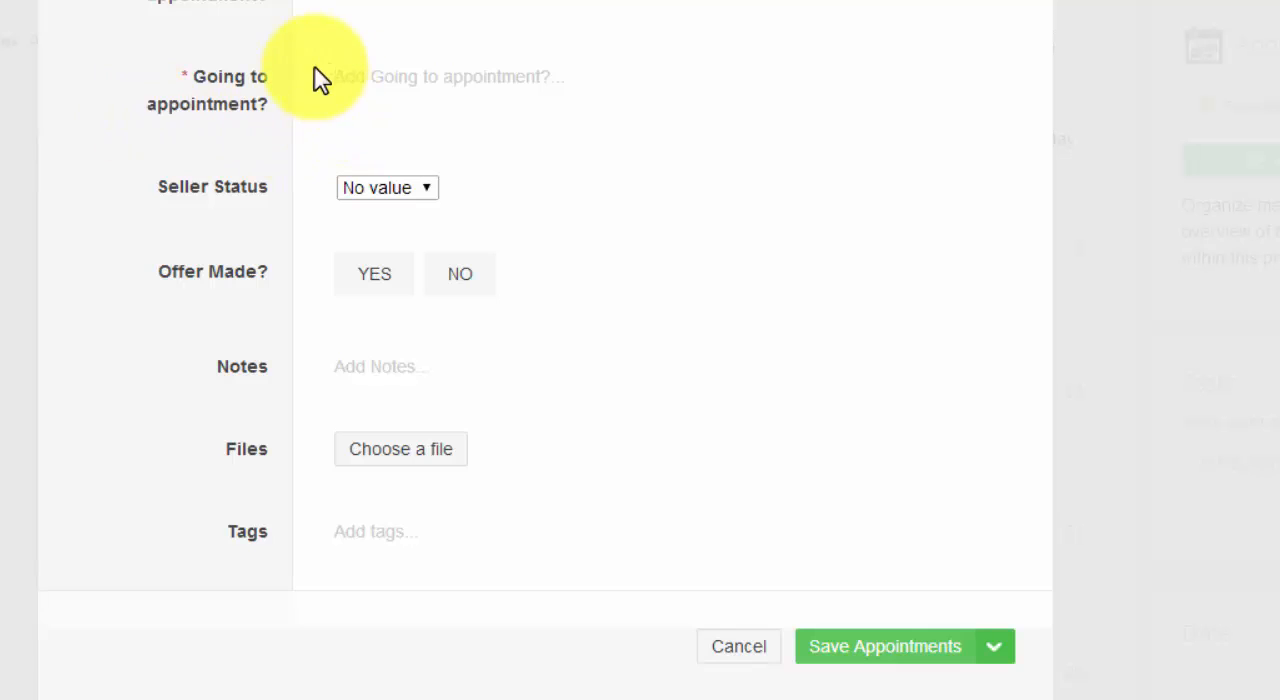
scroll(470, 165, "down", 1)
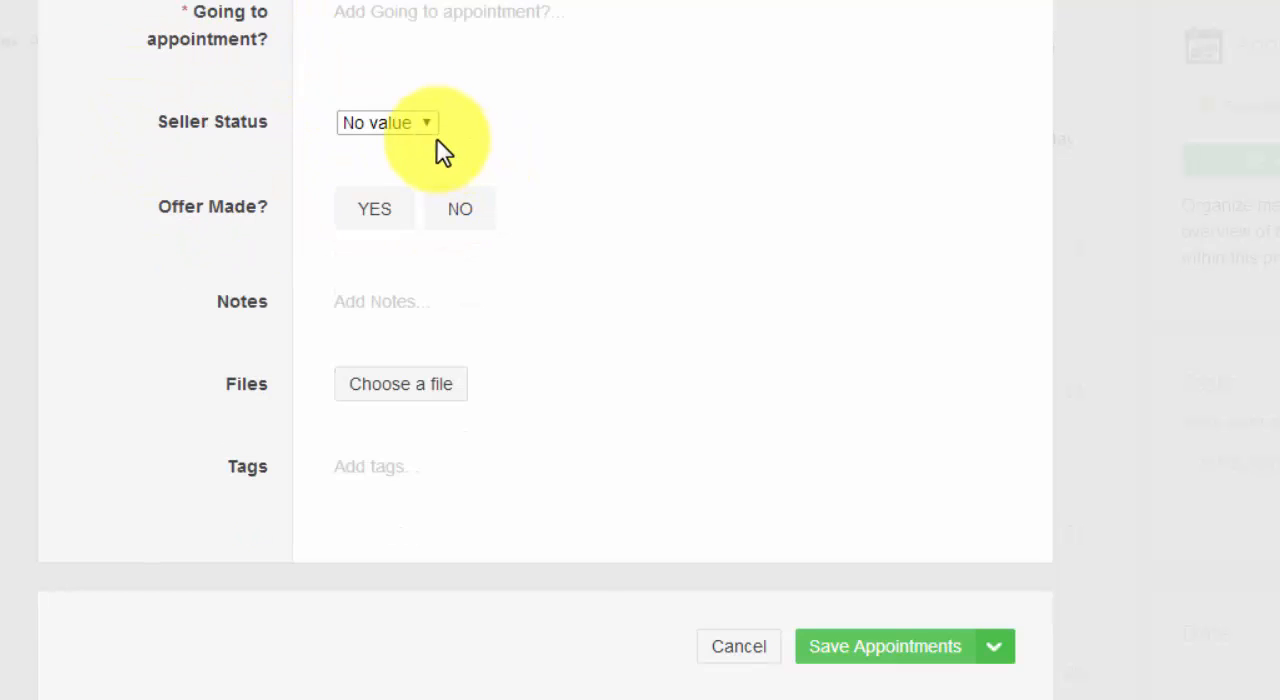
View the Seller Status choices of the new Appointments item and keep No value.
left_click(425, 127)
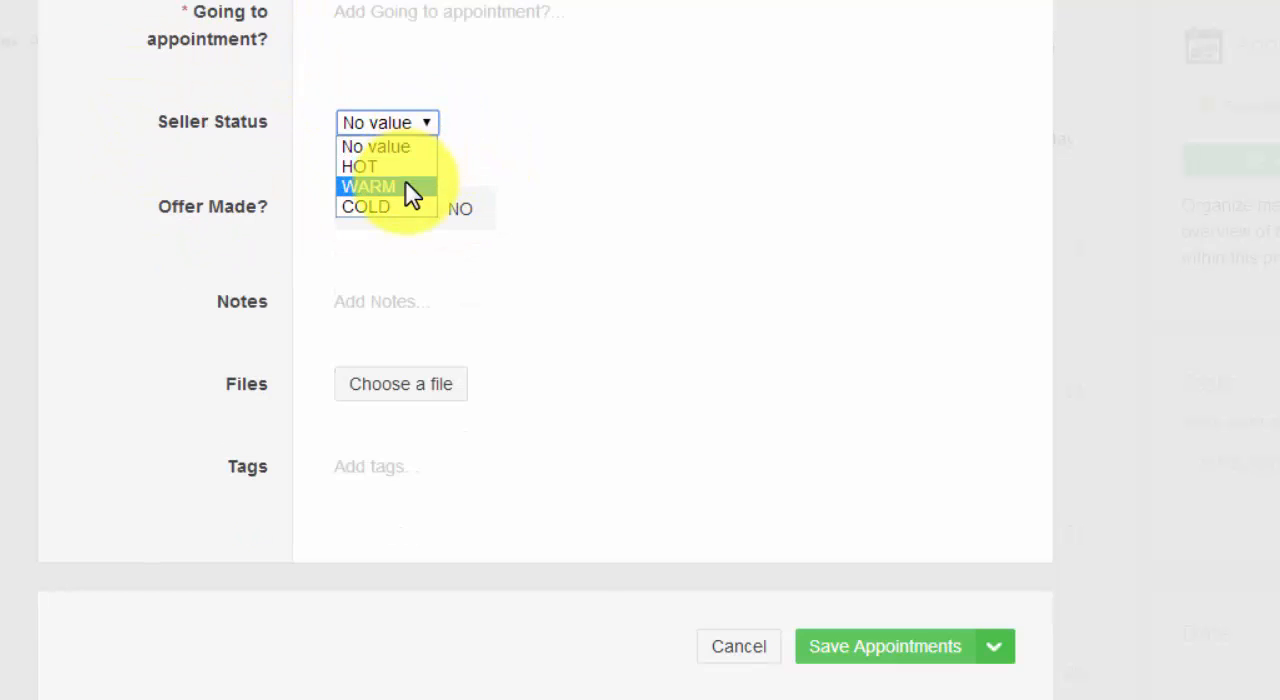
left_click(575, 177)
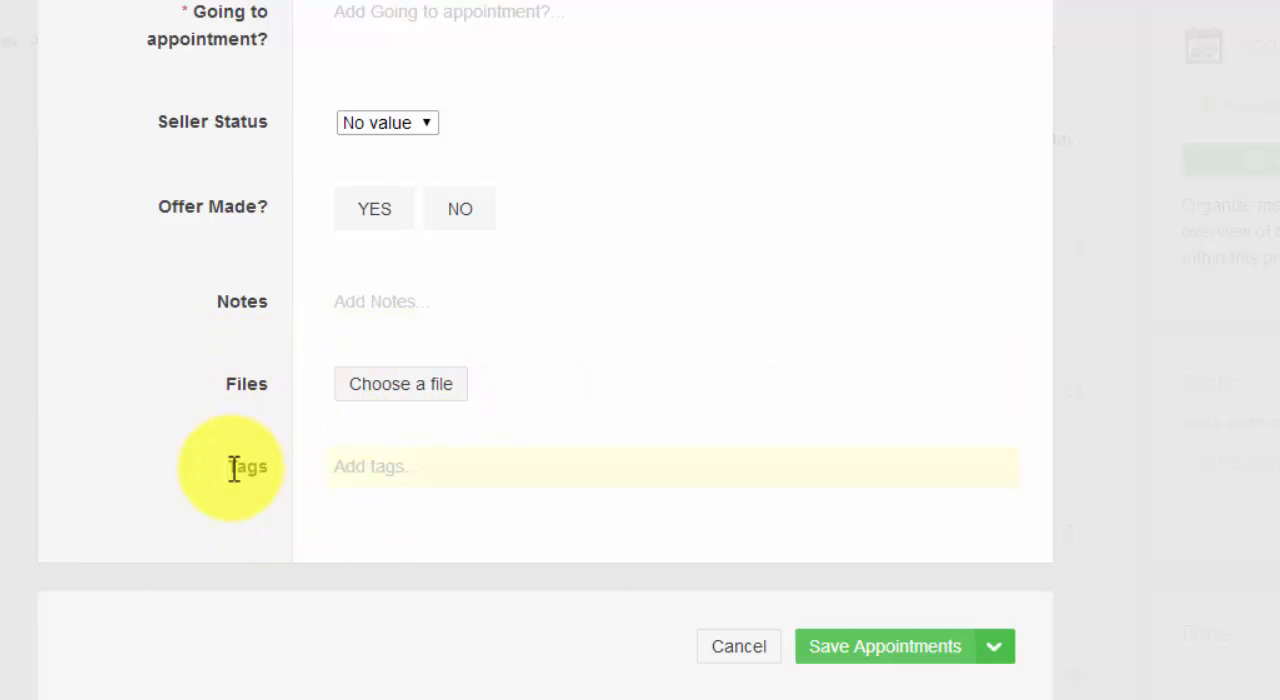
left_click(866, 660)
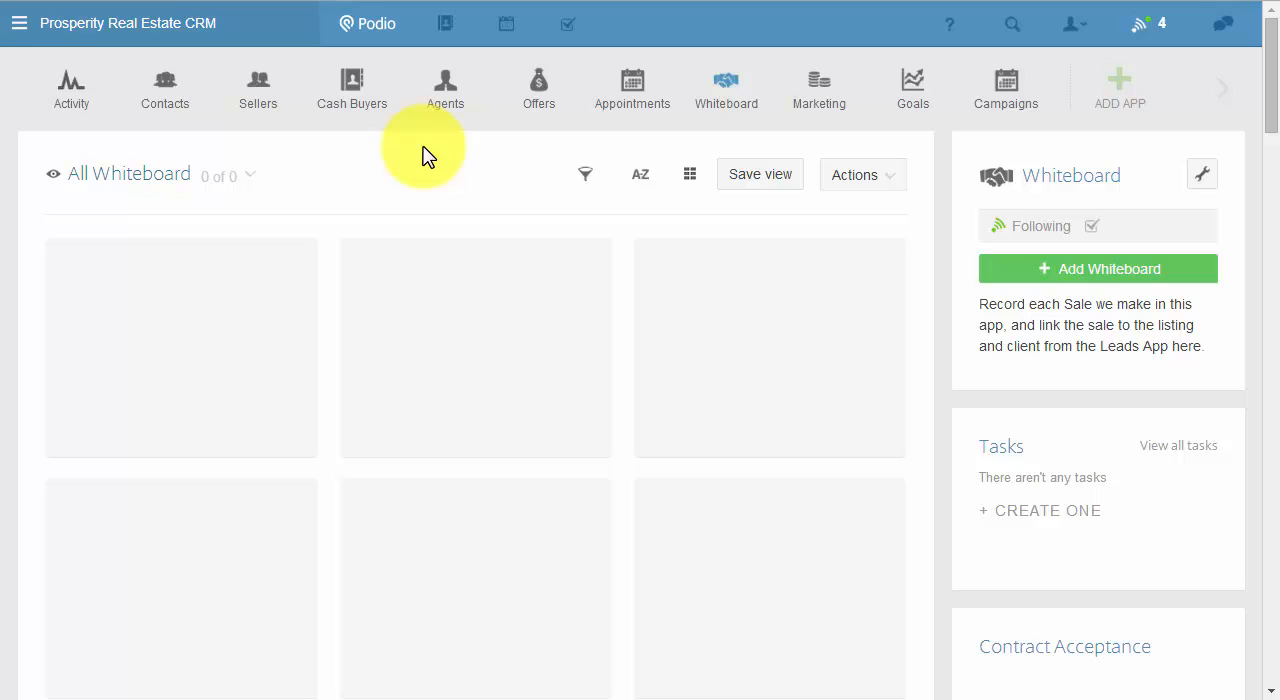
Open a new Whiteboard item and view its Seller Contact? item search without linking anything.
left_click(1094, 266)
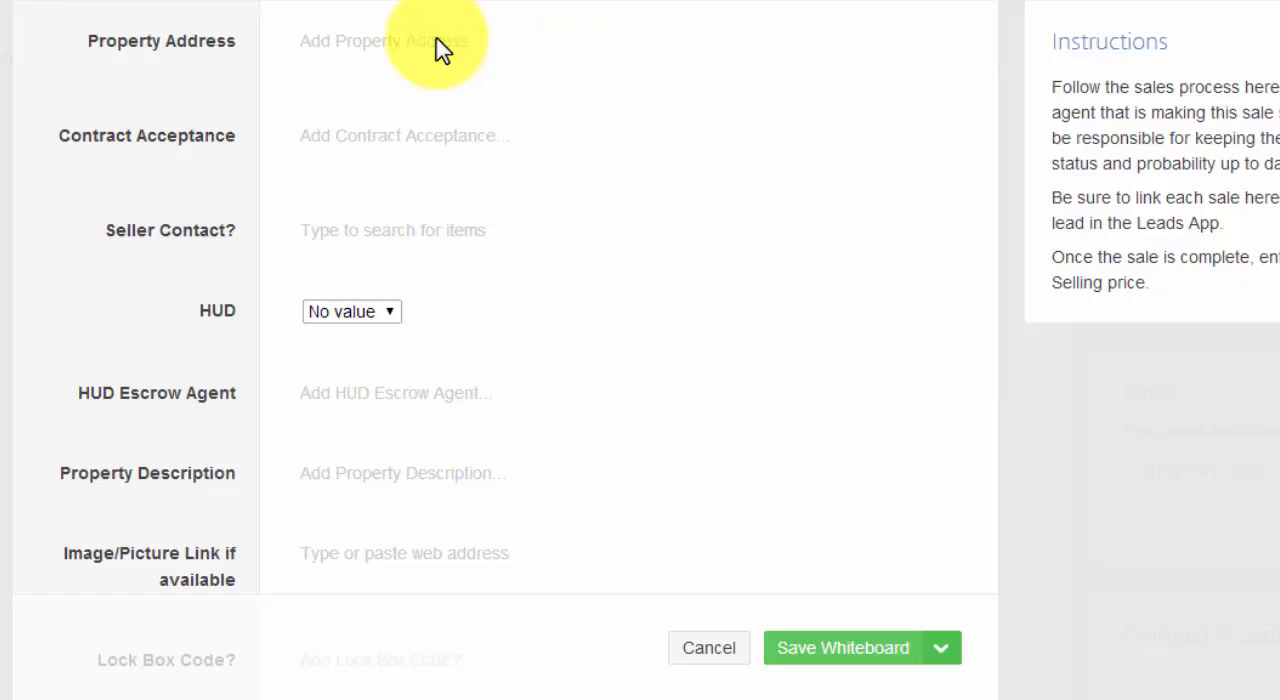
scroll(440, 50, "down", 1)
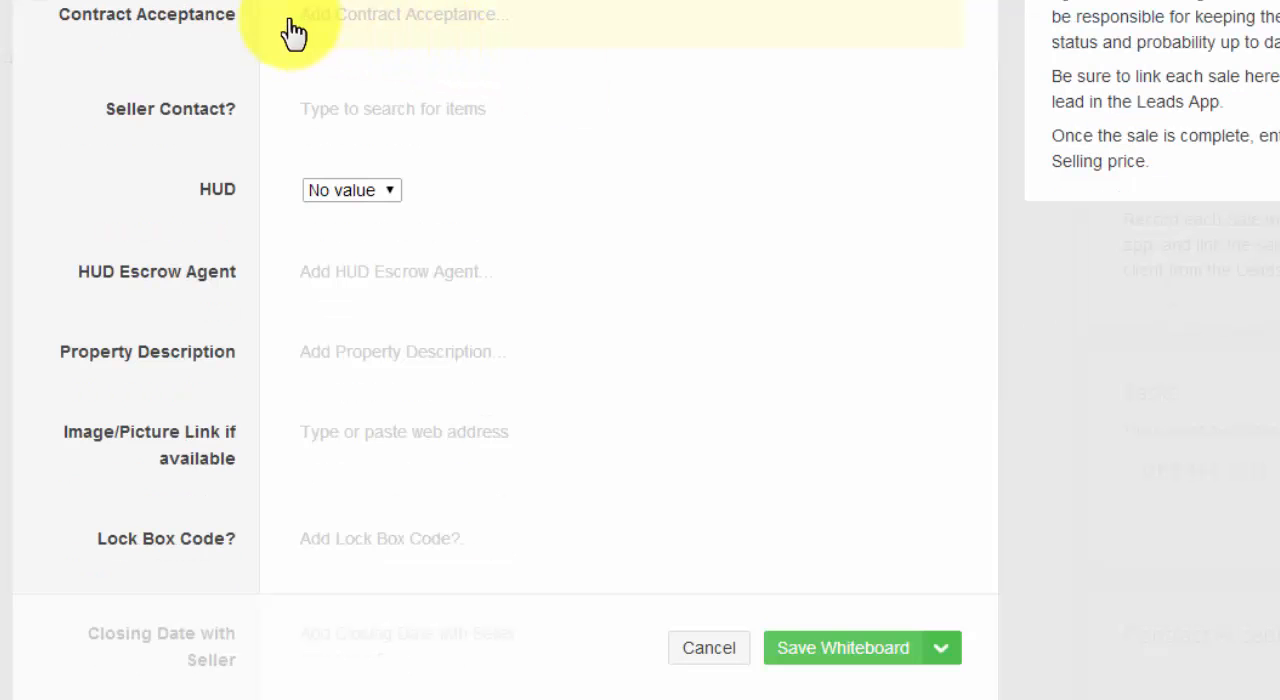
left_click(390, 118)
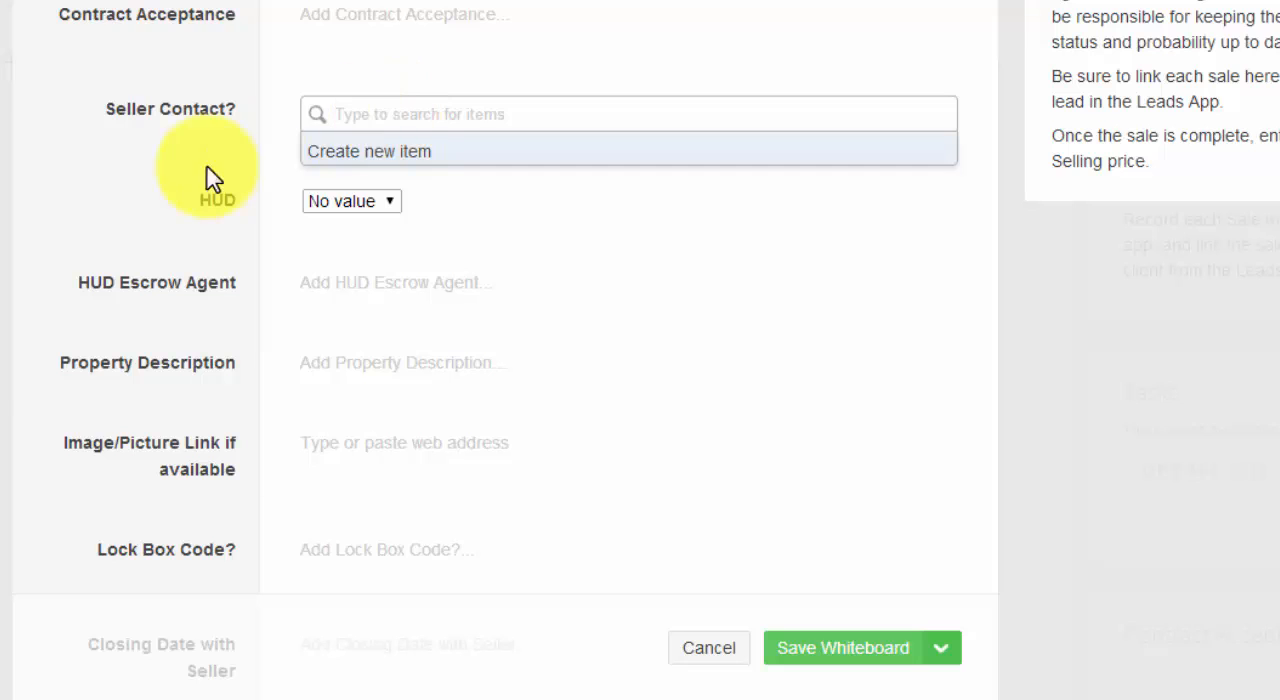
left_click(138, 180)
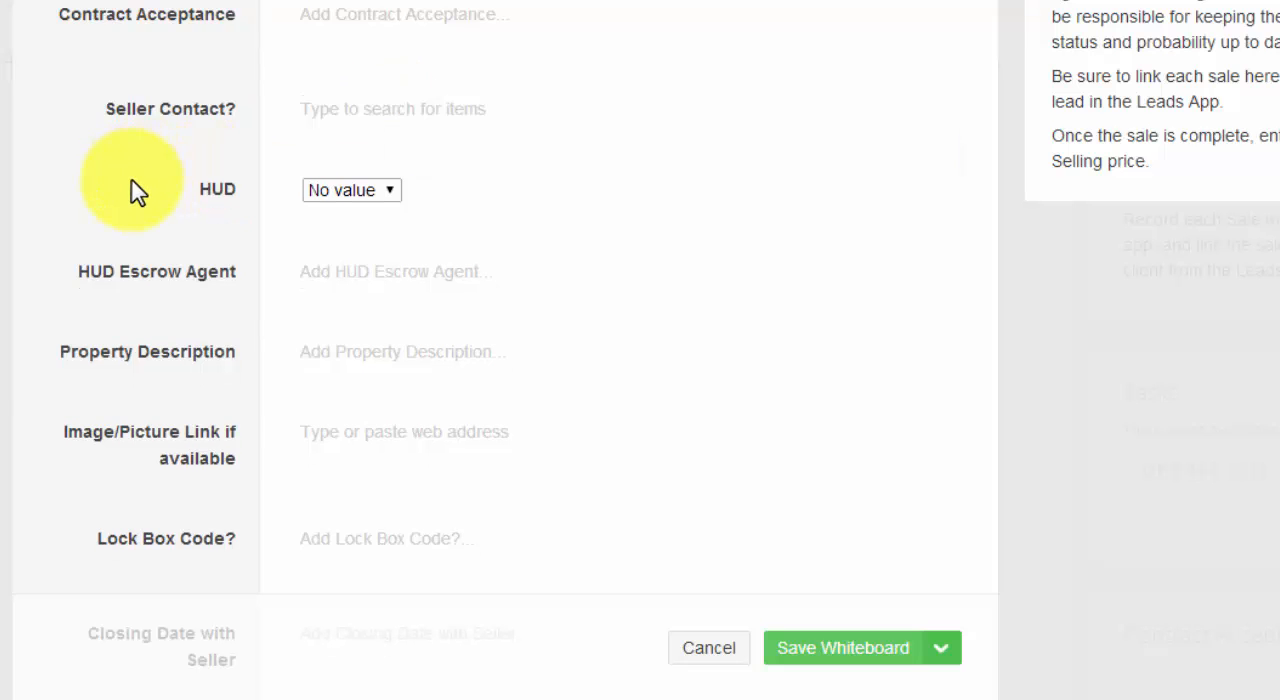
View the HUD choices of the new Whiteboard item and keep No value.
scroll(391, 149, "down", 2)
left_click(396, 78)
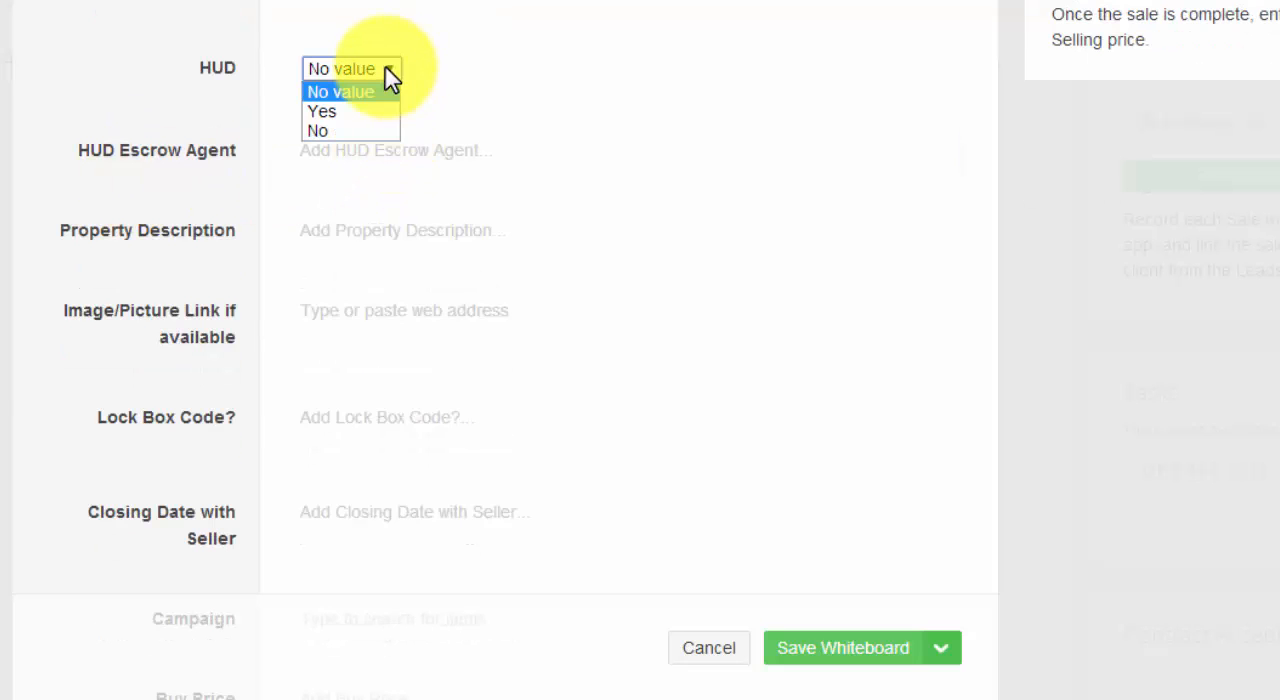
left_click(148, 110)
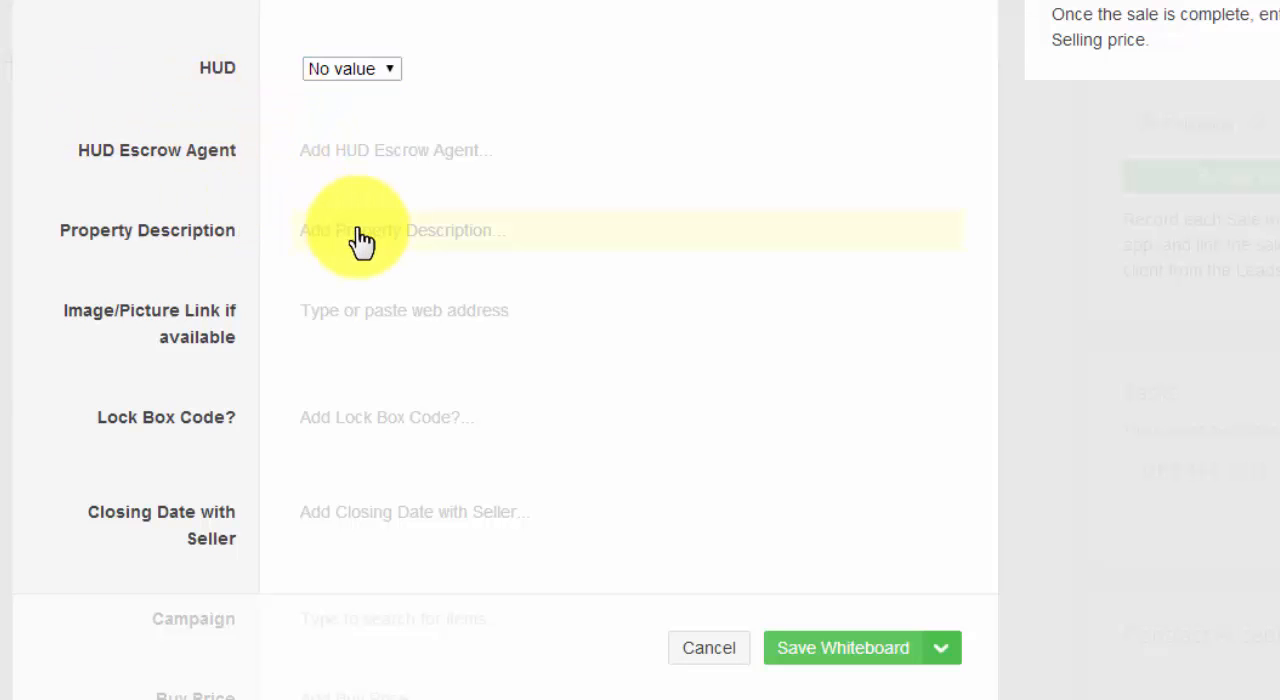
Examine the Whiteboard item's fields from Property Description through the price and spread fields to Closing Date with Buyer.
scroll(195, 240, "down", 2)
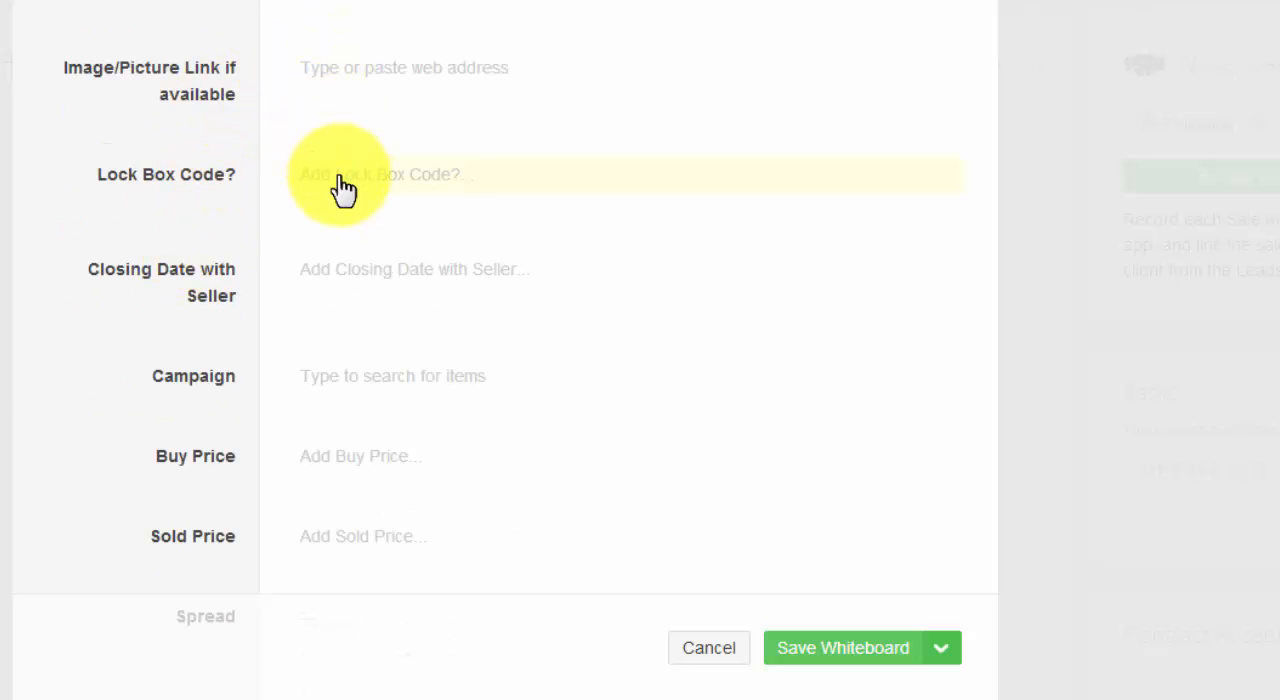
scroll(360, 237, "down", 1)
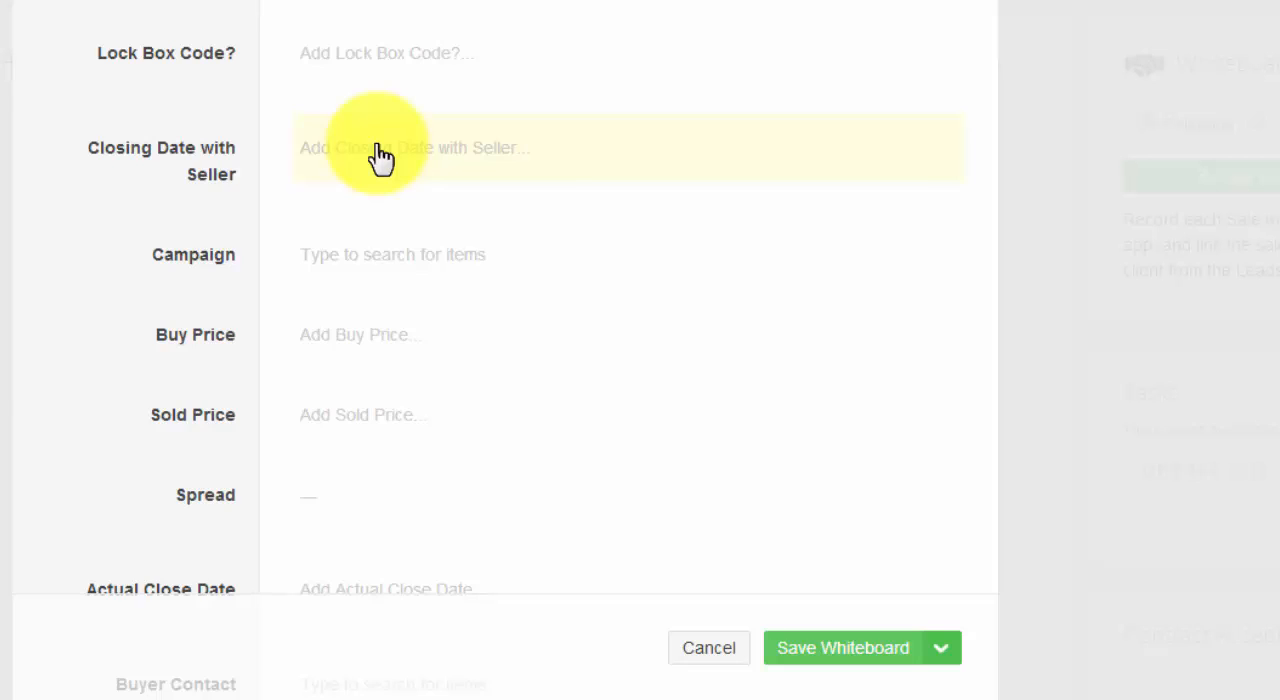
scroll(378, 157, "down", 1)
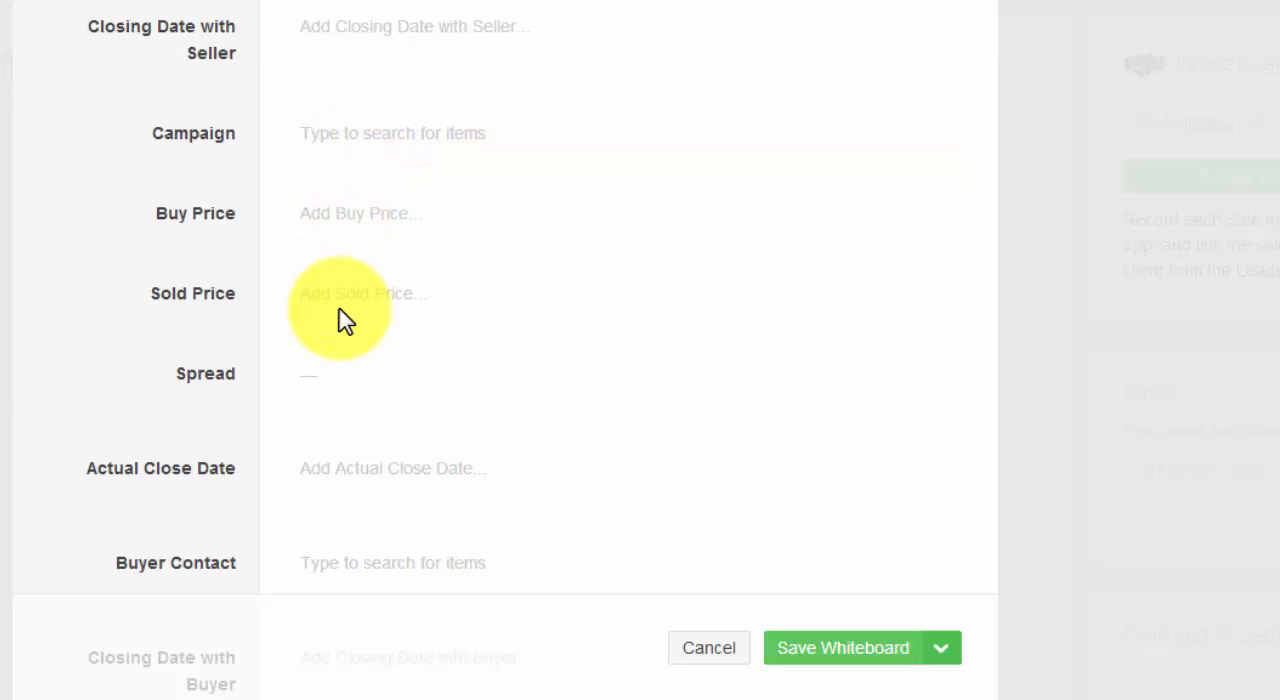
scroll(345, 320, "down", 1)
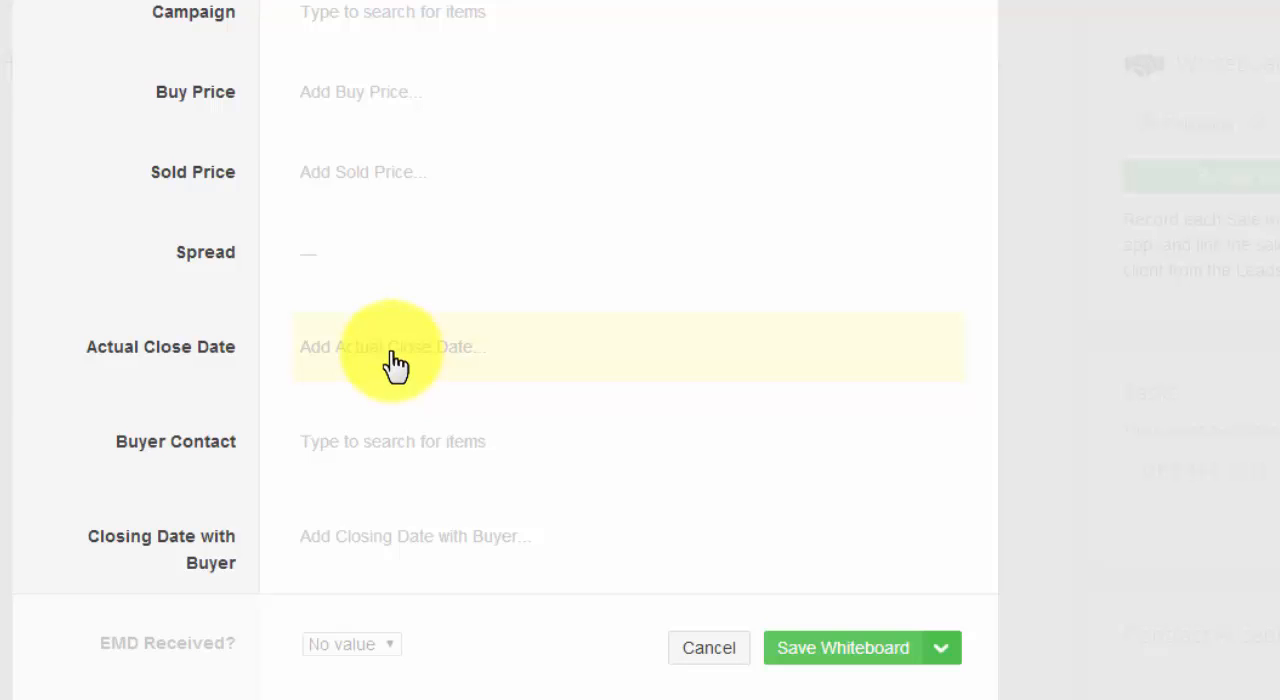
scroll(395, 365, "down", 1)
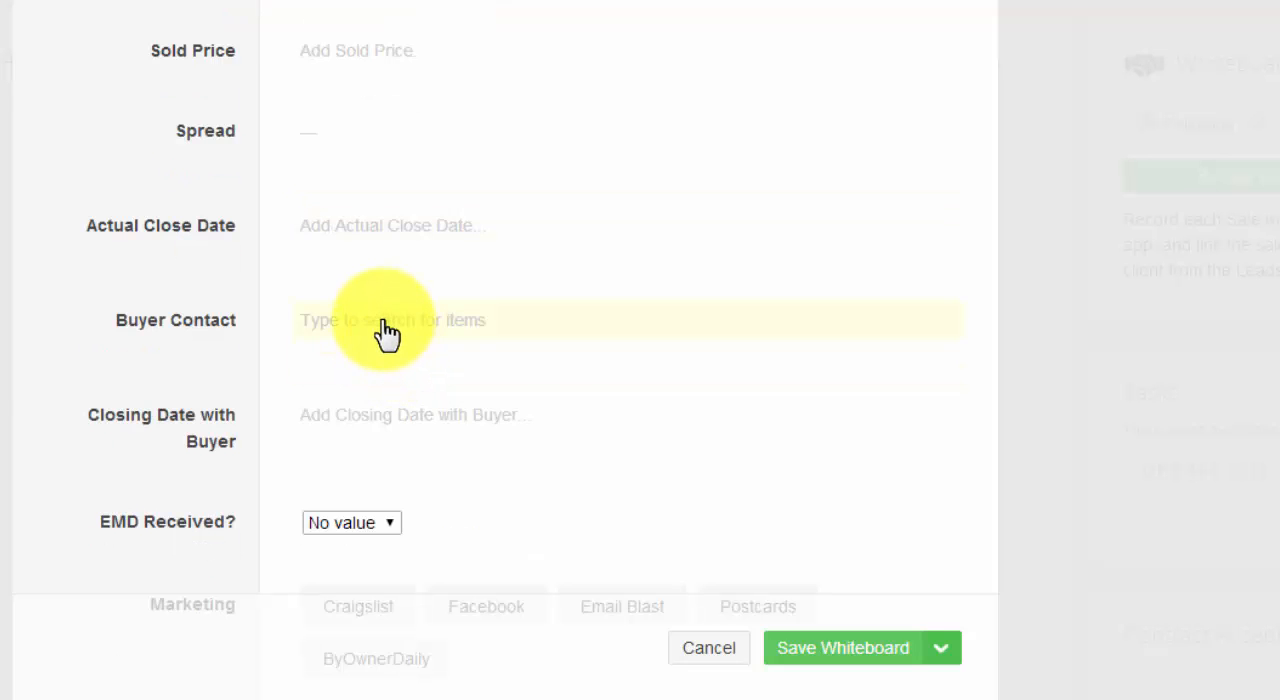
scroll(388, 335, "down", 1)
scroll(533, 332, "down", 1)
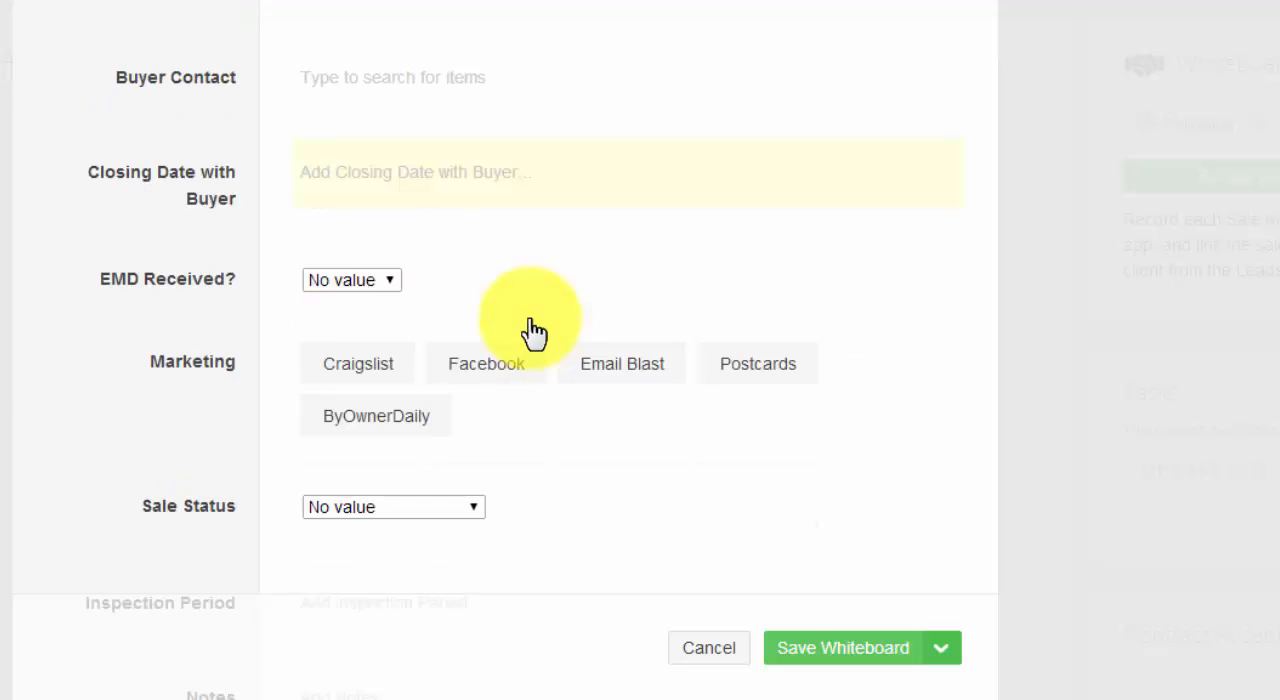
View the EMD Received? choices and the Marketing options of the new Whiteboard item, leaving both unset.
left_click(385, 280)
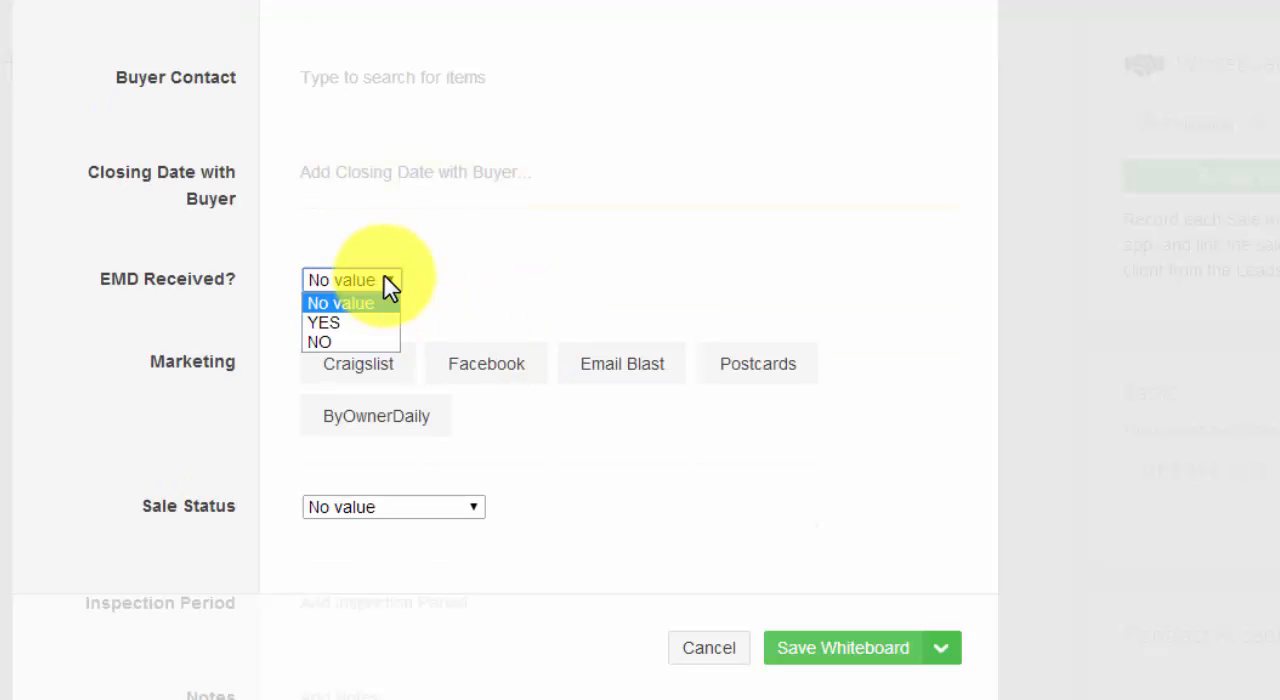
left_click(386, 282)
scroll(537, 310, "down", 1)
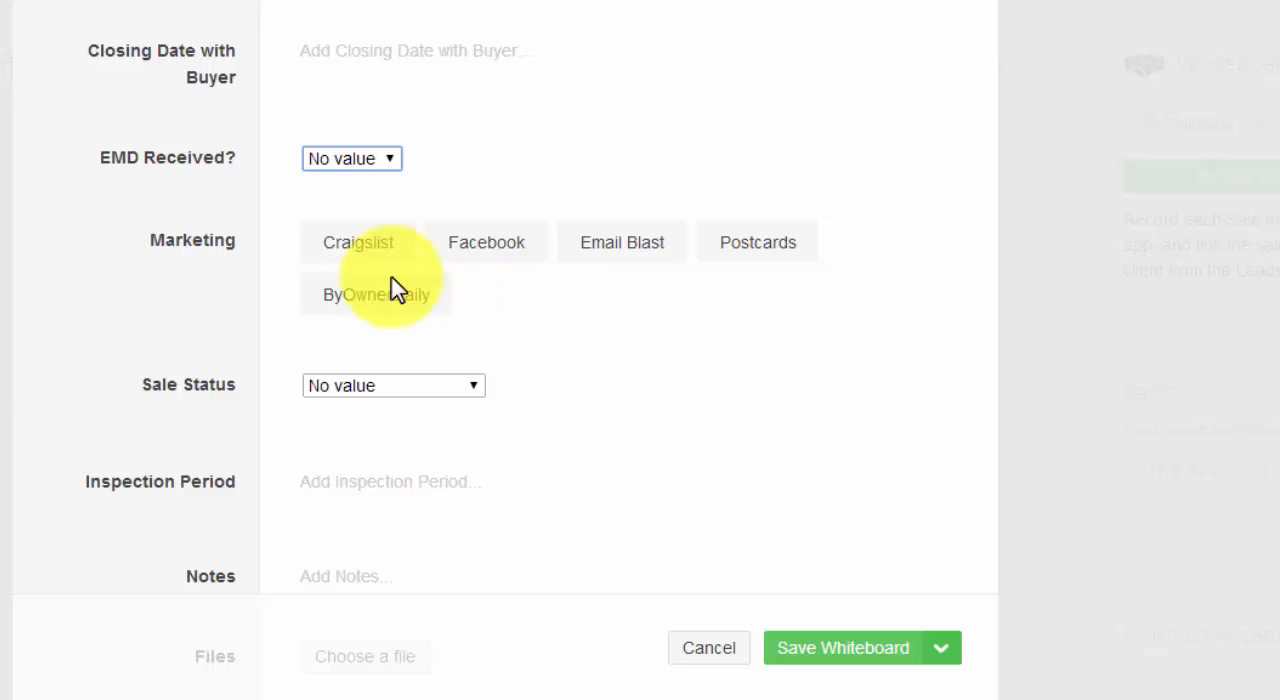
left_click(356, 255)
left_click(515, 260)
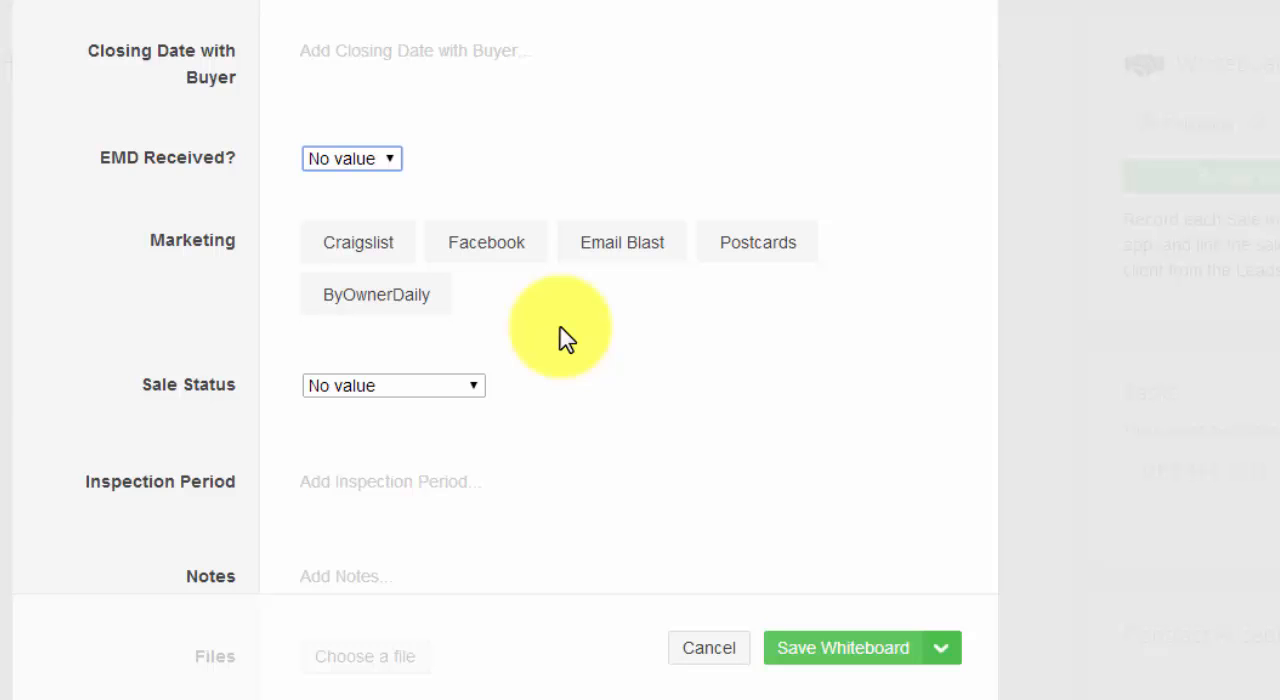
View the Sale Status choices of the new Whiteboard item and keep No value.
scroll(560, 338, "down", 1)
left_click(455, 268)
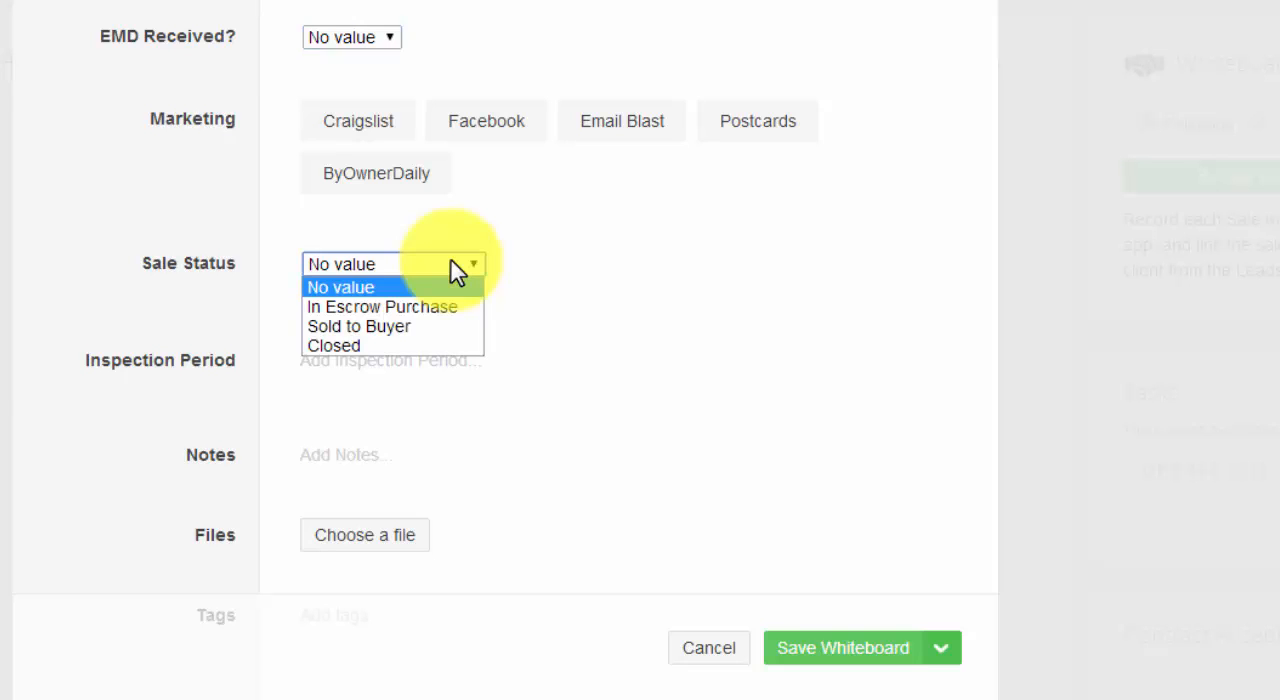
left_click(625, 260)
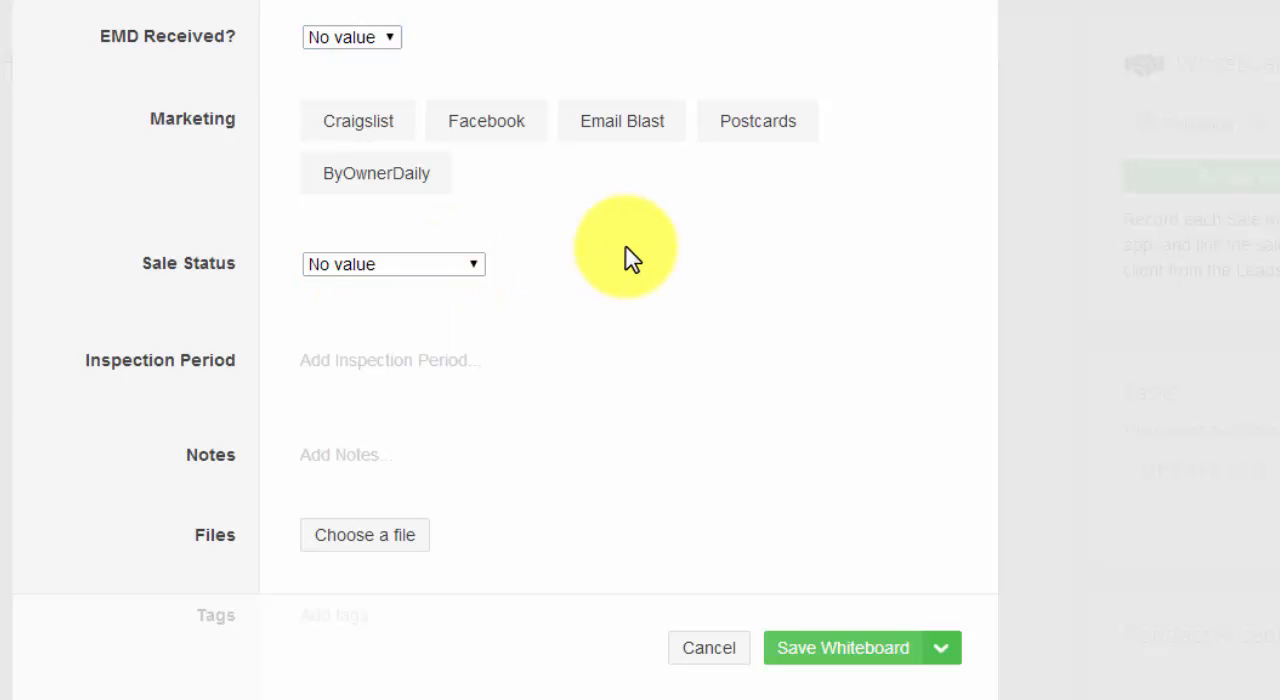
View the Inspection Period date entry and the last fields of the new Whiteboard item without choosing a date.
scroll(600, 260, "down", 2)
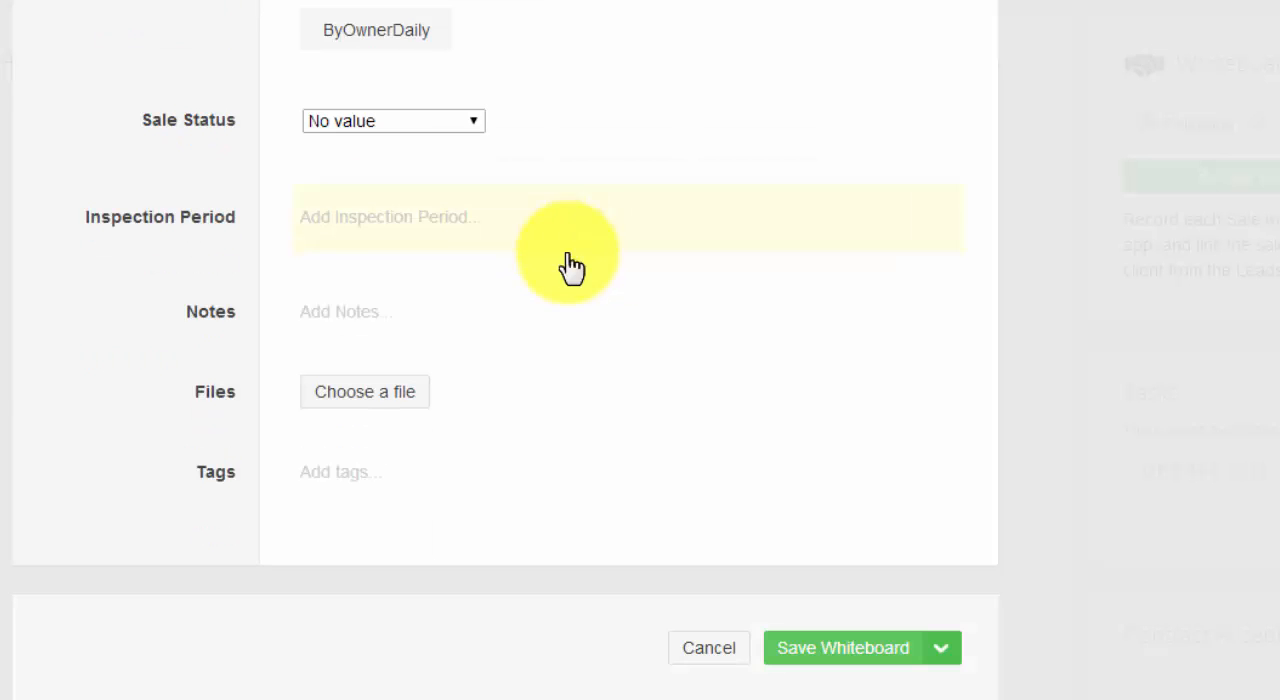
left_click(366, 238)
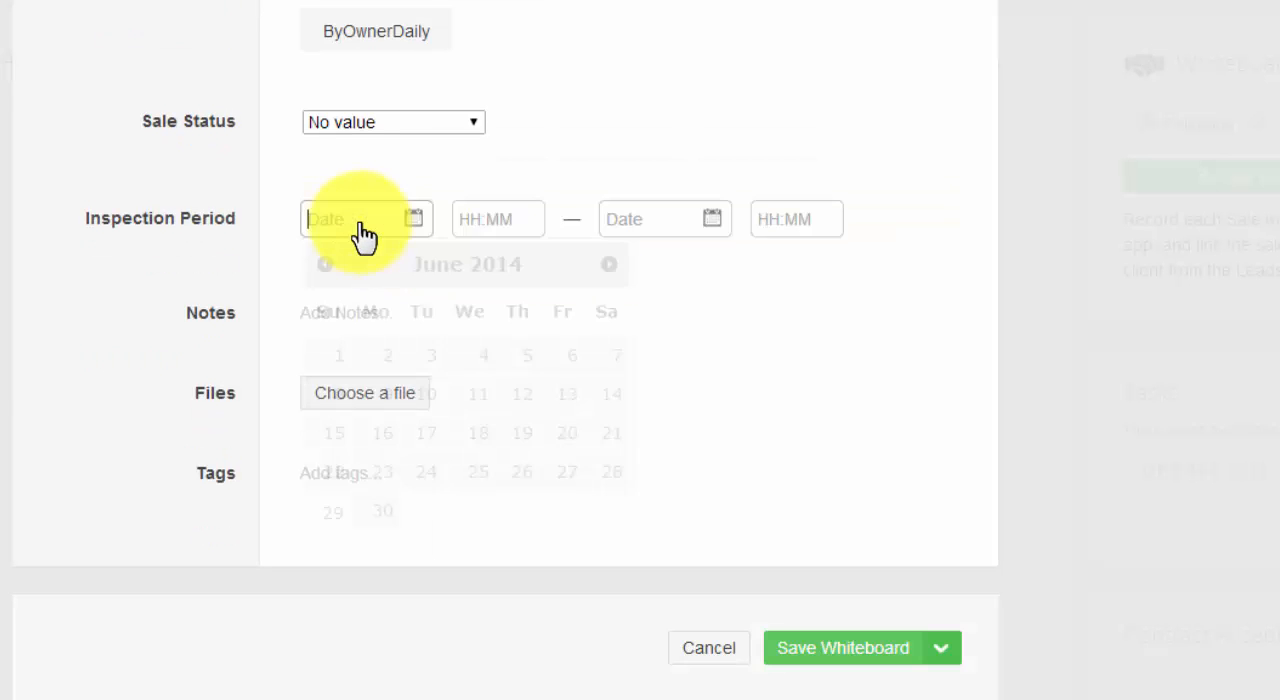
left_click(93, 310)
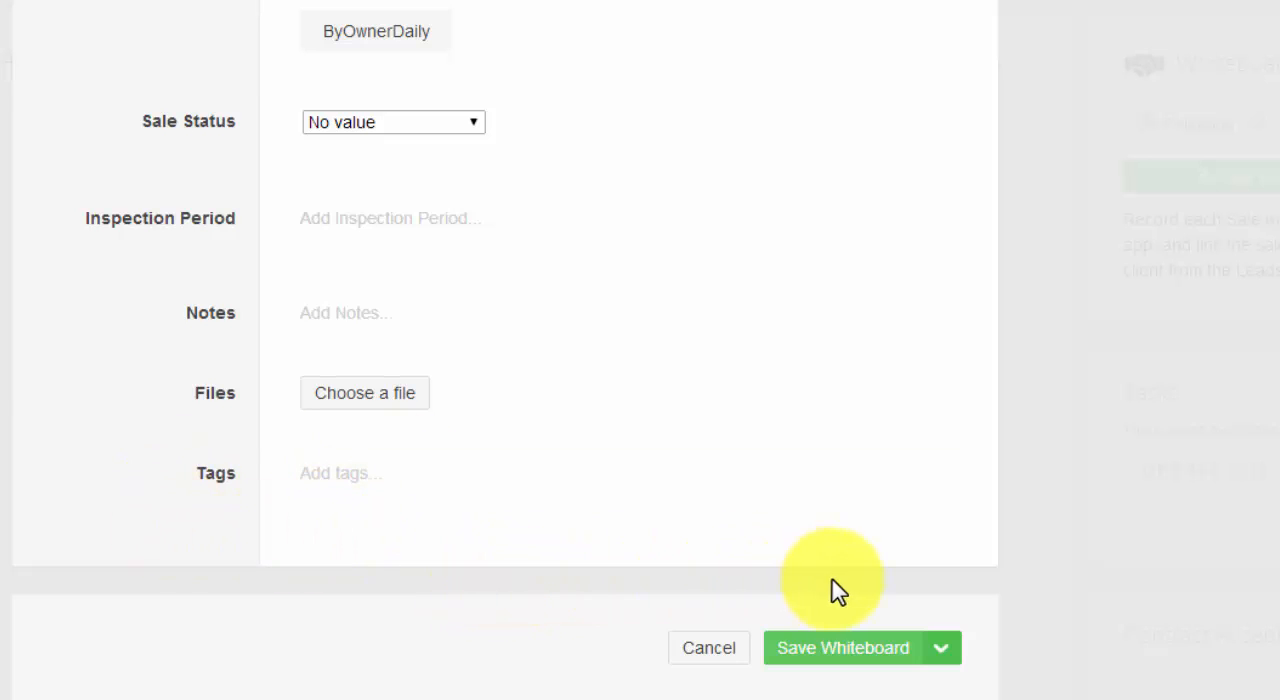
left_click(858, 652)
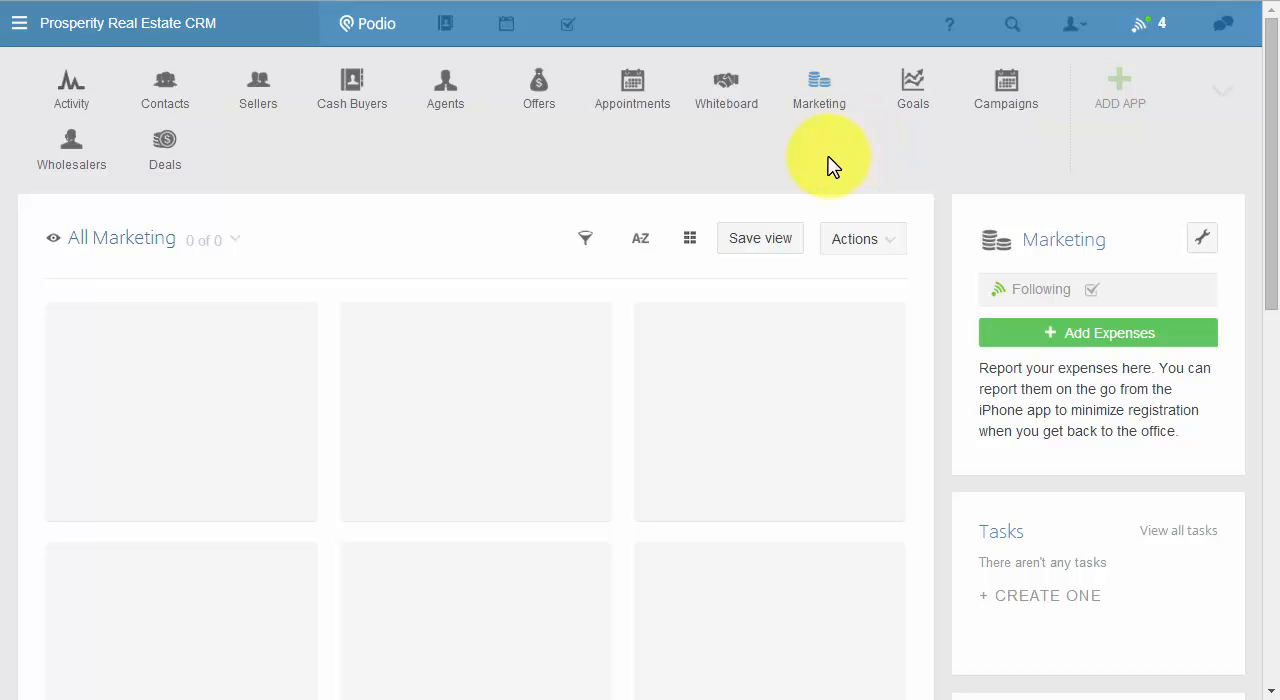
Open a new Expenses item in the Marketing app and examine its amount, payee, campaign and invoice fields.
left_click(1083, 347)
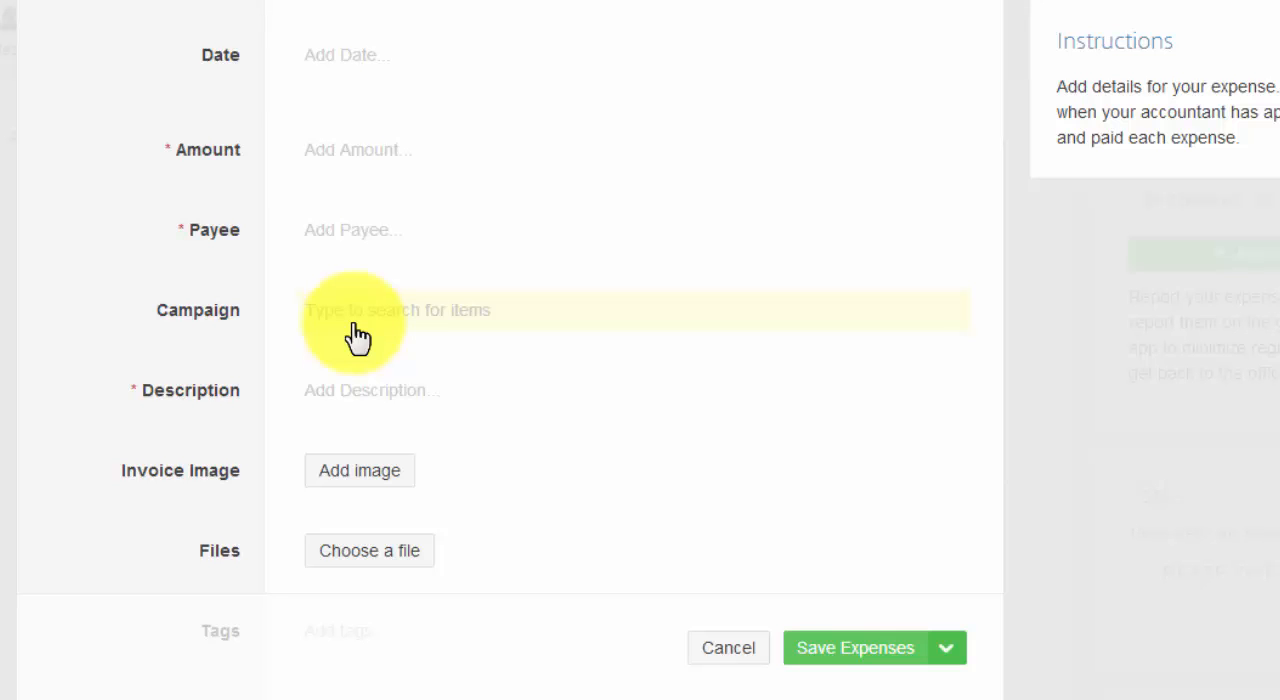
scroll(358, 338, "down", 3)
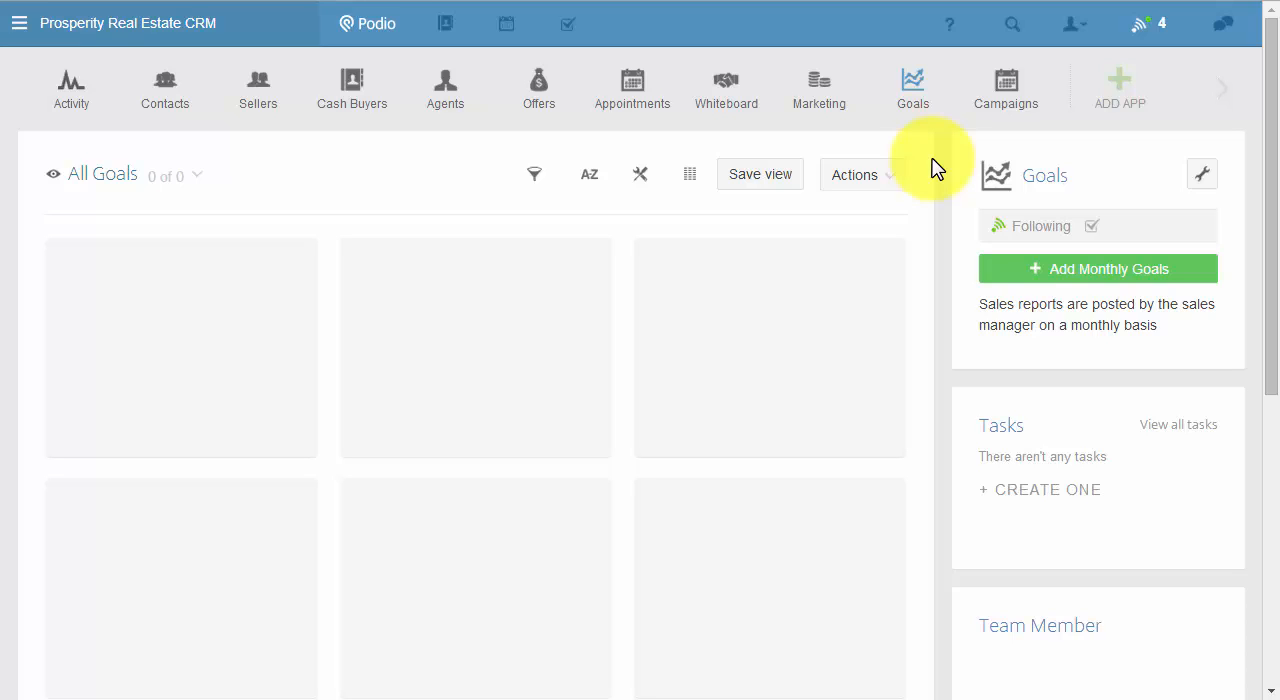
Open a new Monthly Goals item in the Goals app and examine its target, actual results and income fields.
left_click(1100, 278)
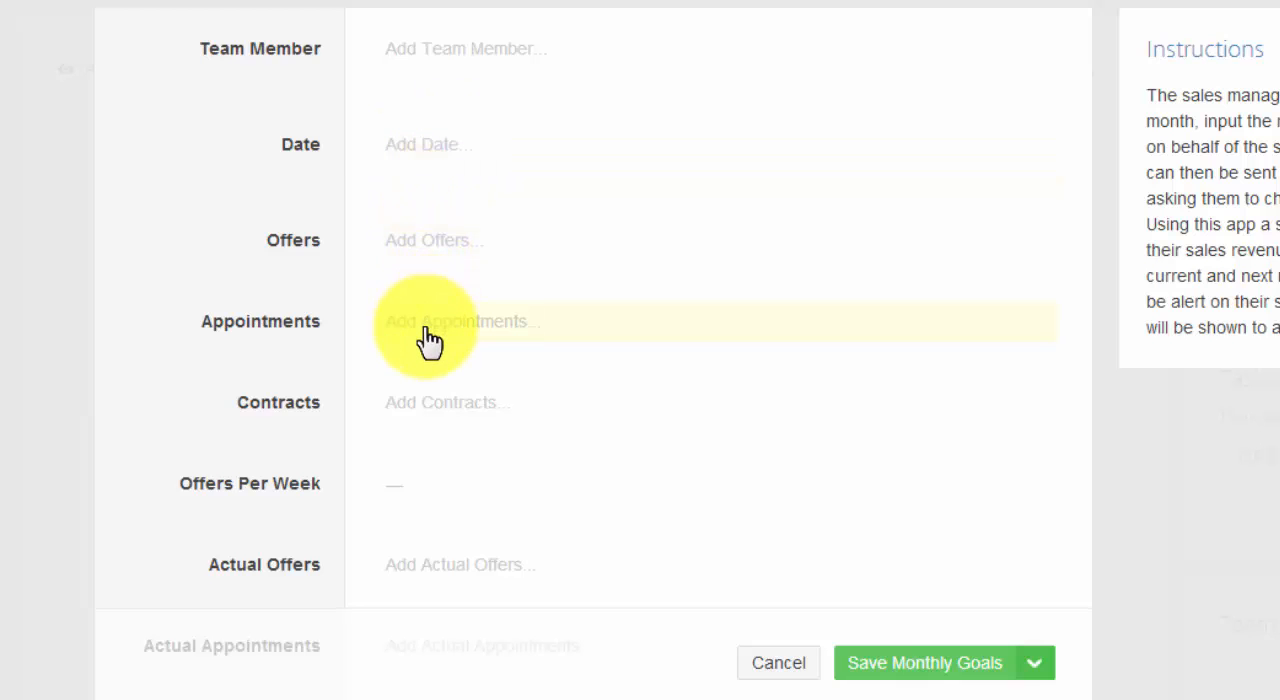
scroll(428, 340, "down", 3)
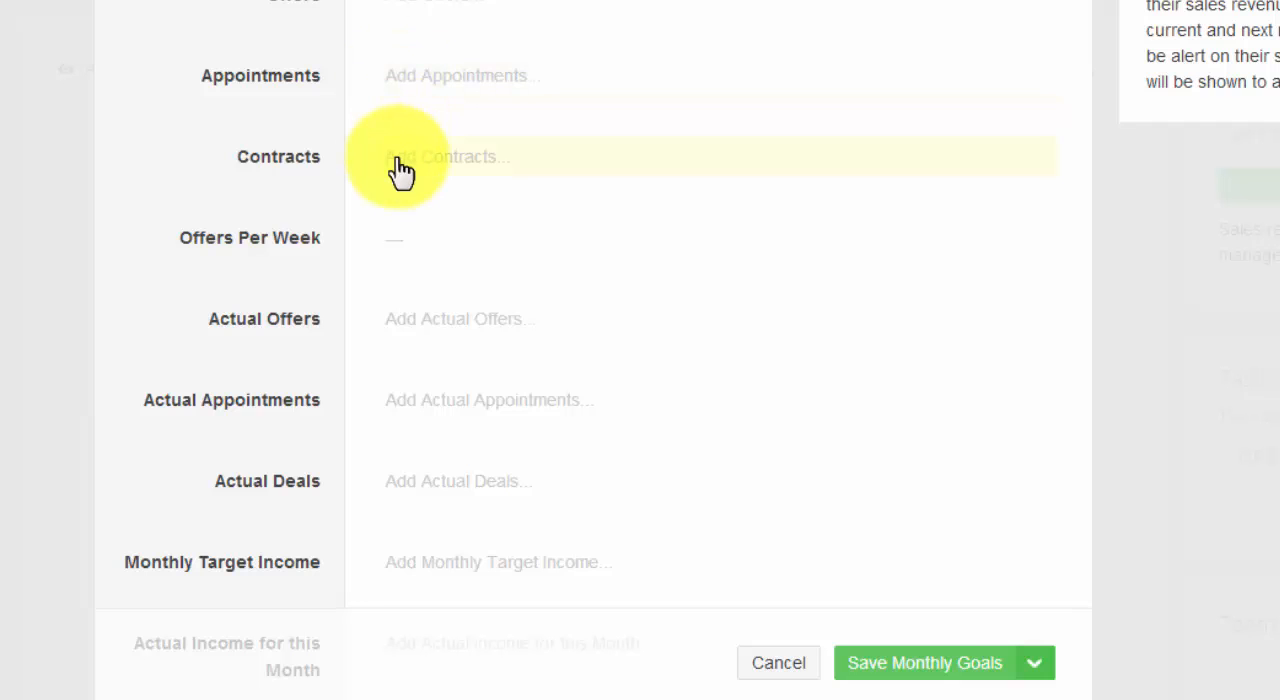
scroll(405, 150, "down", 2)
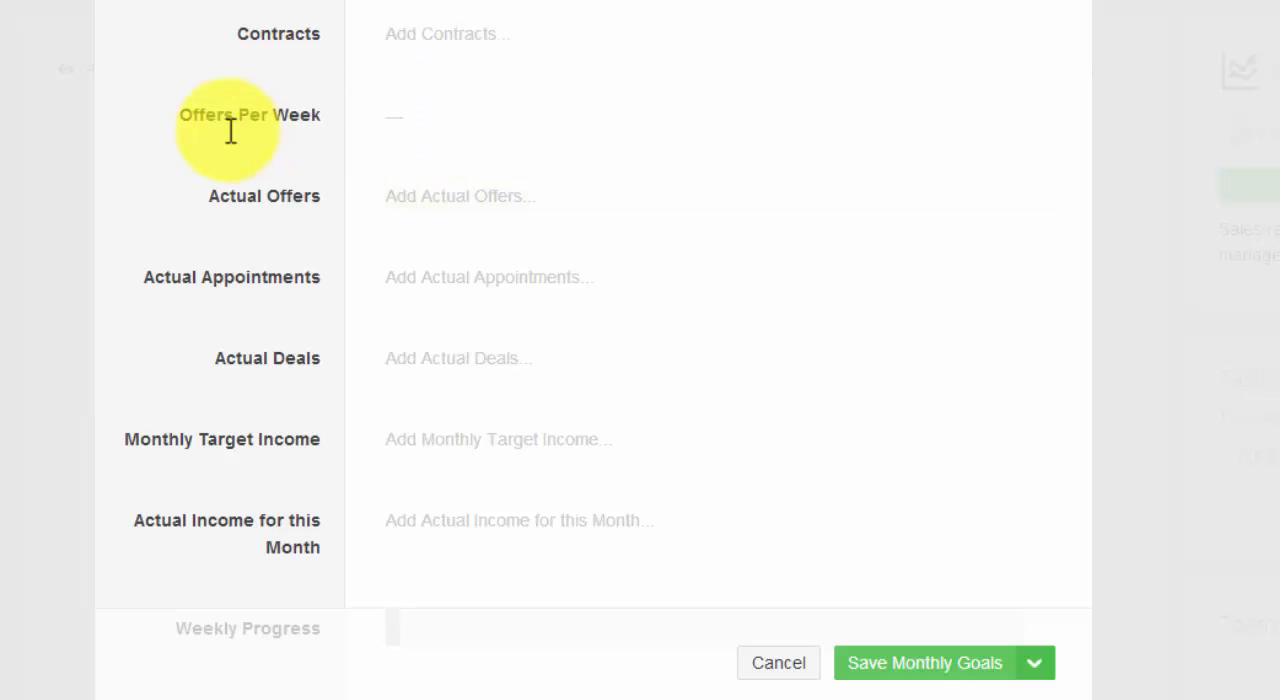
scroll(143, 163, "down", 2)
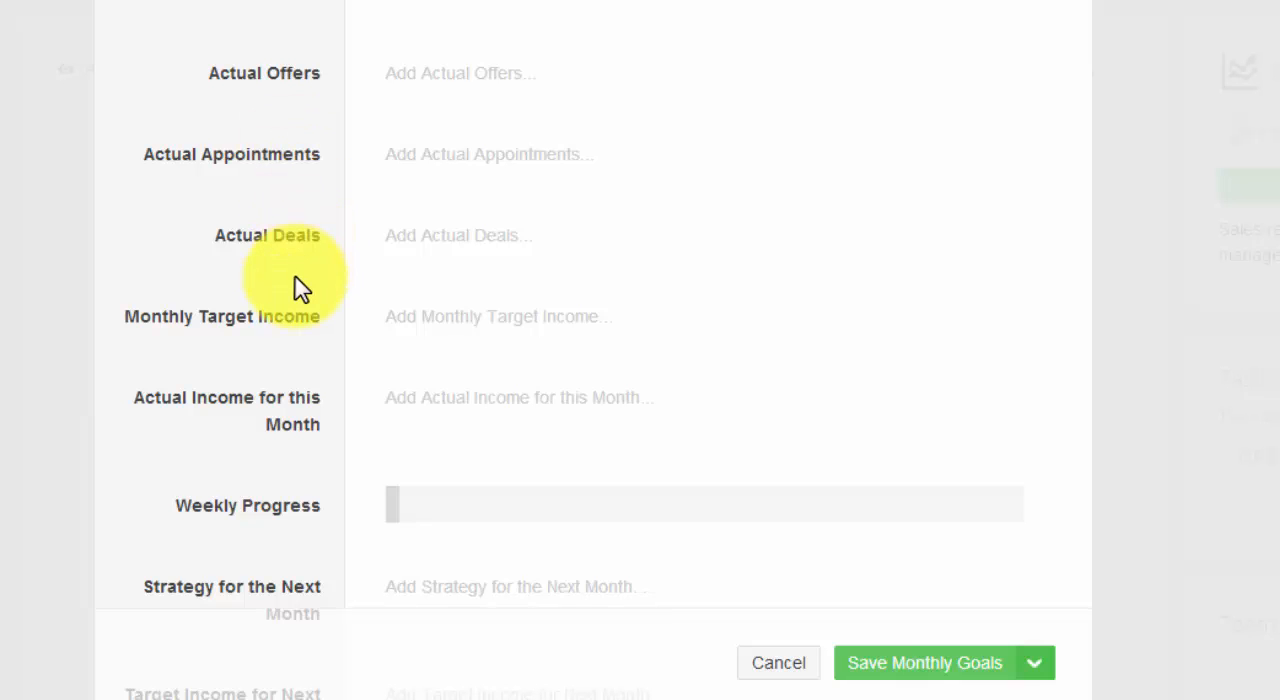
scroll(300, 287, "down", 1)
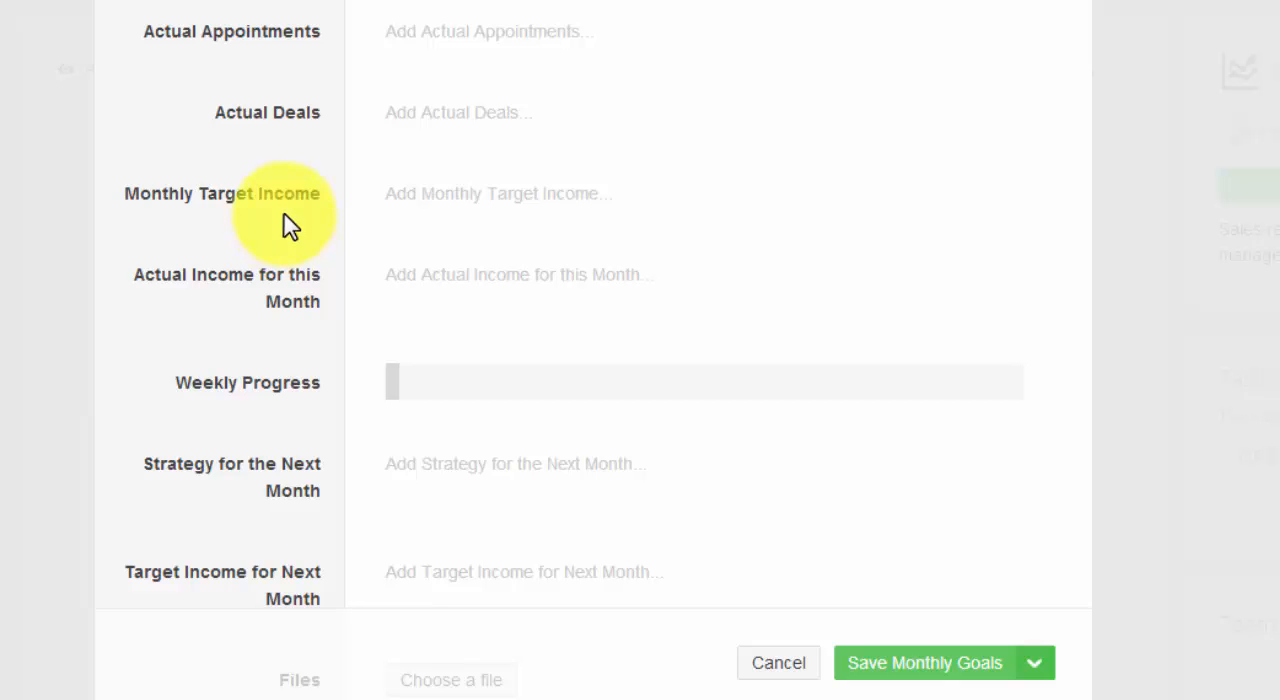
Try several Weekly Progress values on the new monthly goal, finishing at 77%, and view the remaining next-month, file and tag fields.
left_click(545, 393)
left_click(700, 385)
left_click(860, 380)
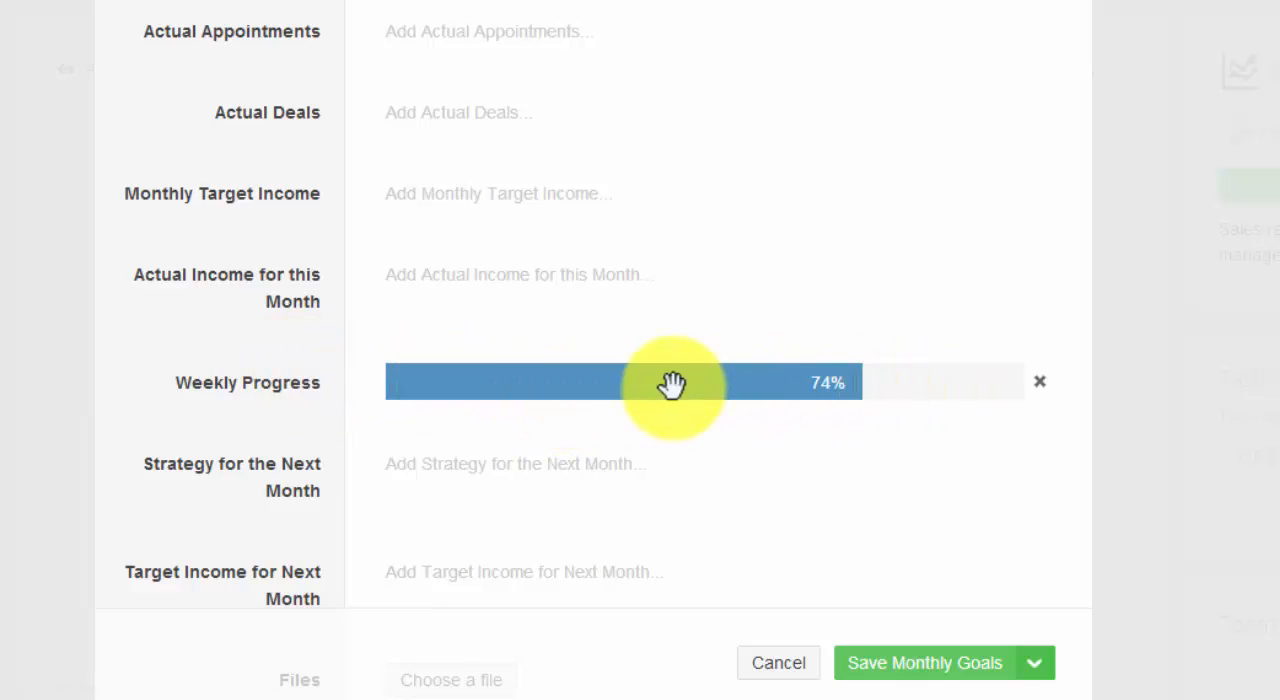
left_click(621, 386)
left_click(420, 388)
left_click(489, 384)
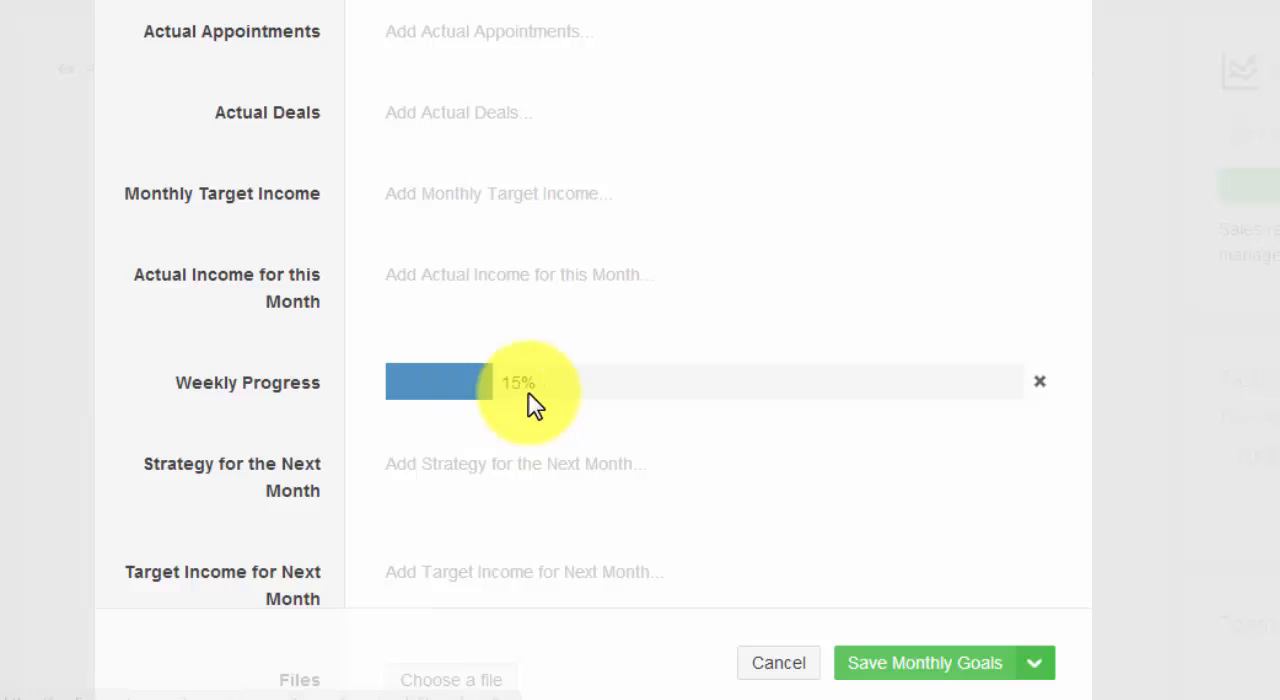
left_click(609, 390)
left_click(712, 387)
left_click(782, 382)
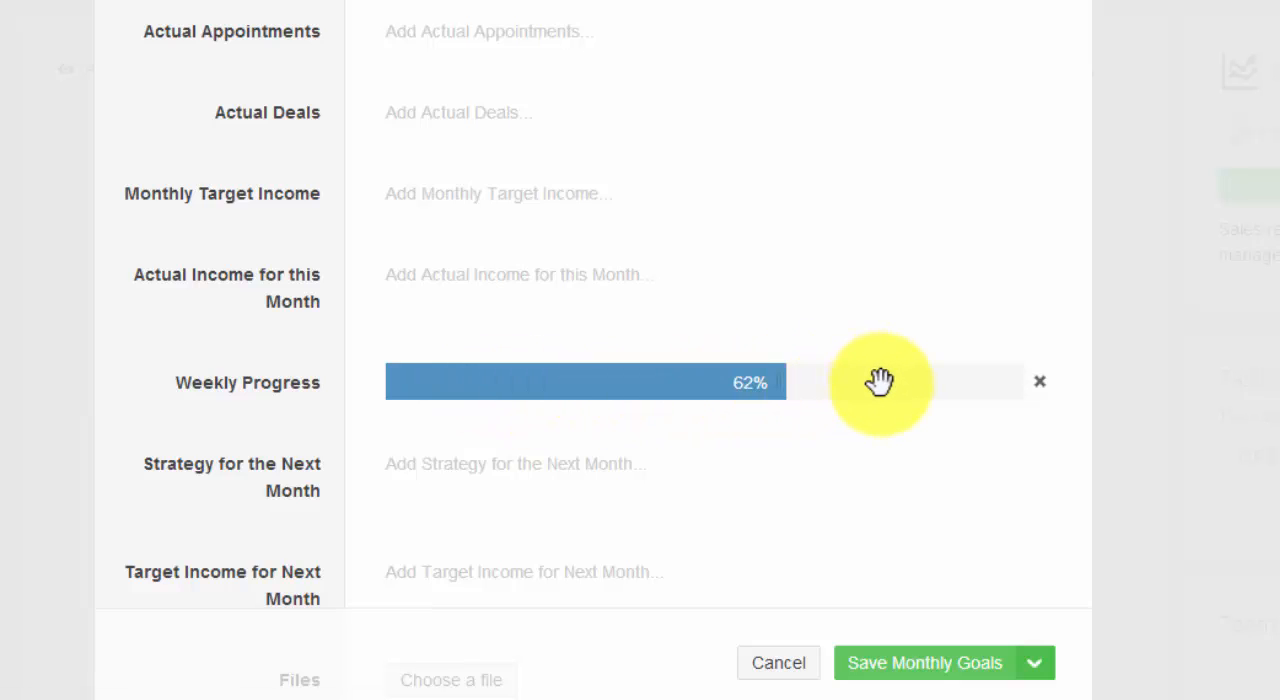
left_click(880, 381)
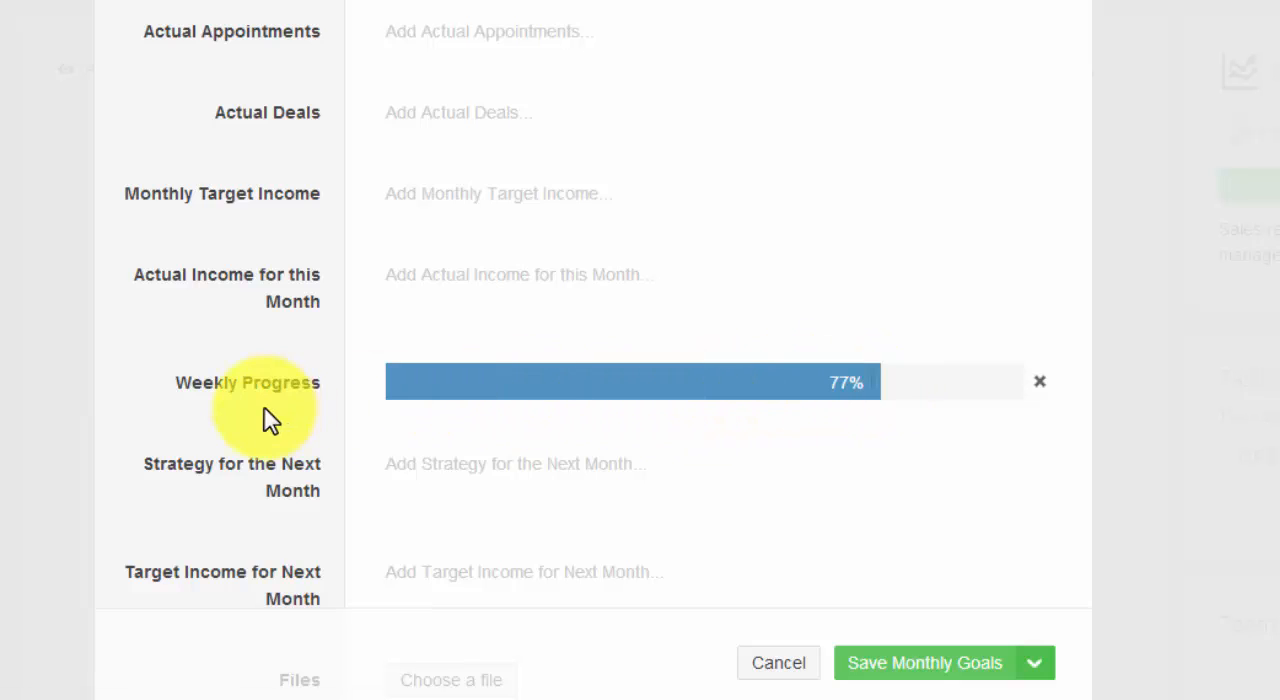
scroll(245, 425, "down", 3)
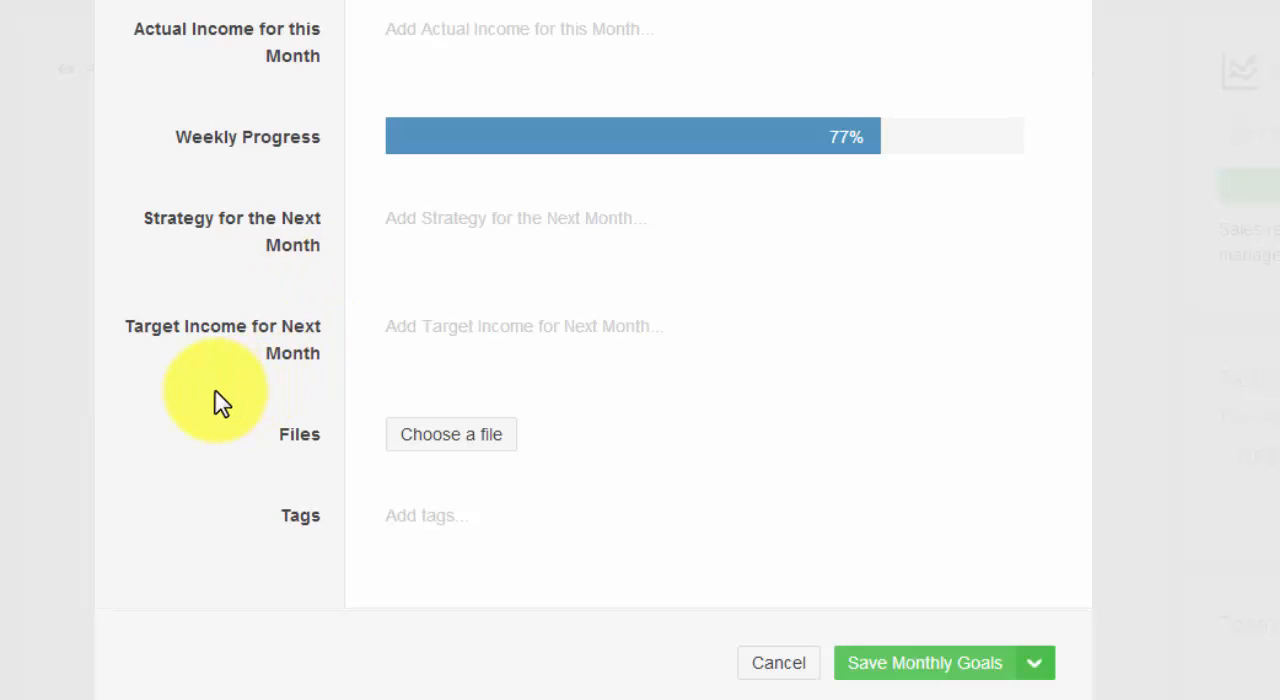
scroll(214, 400, "down", 1)
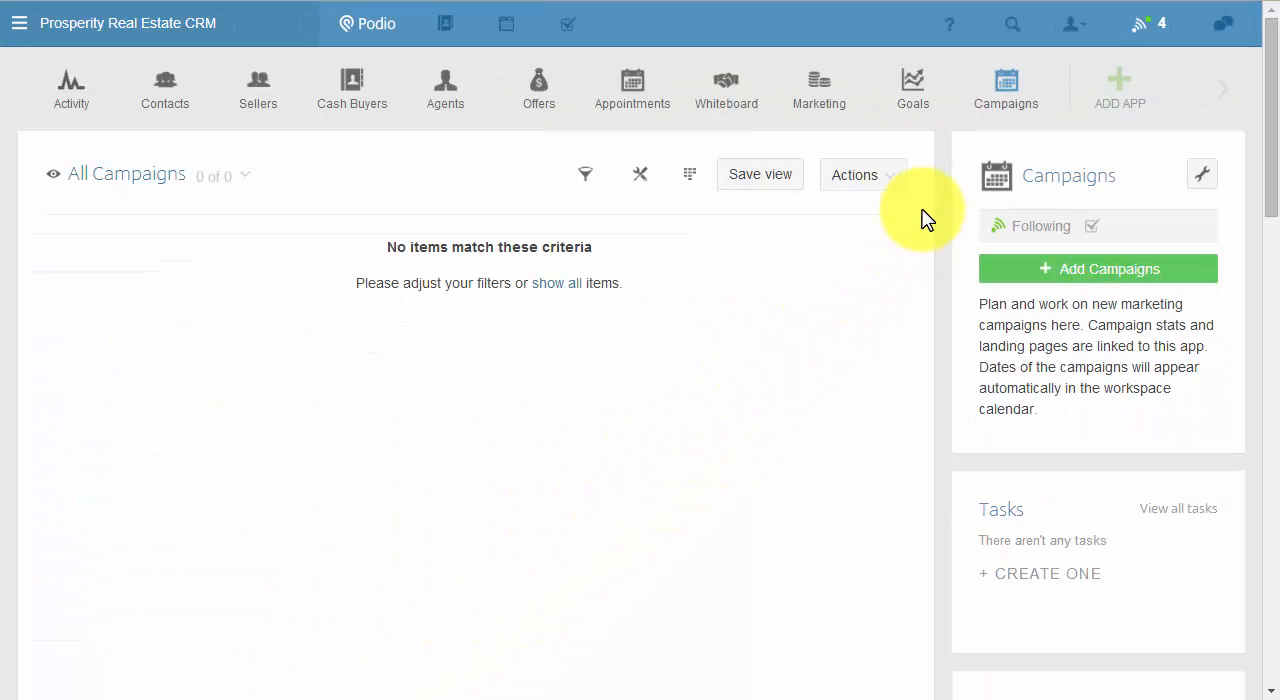
Open a new Campaigns item and view its Status choices, keeping No value.
left_click(1027, 276)
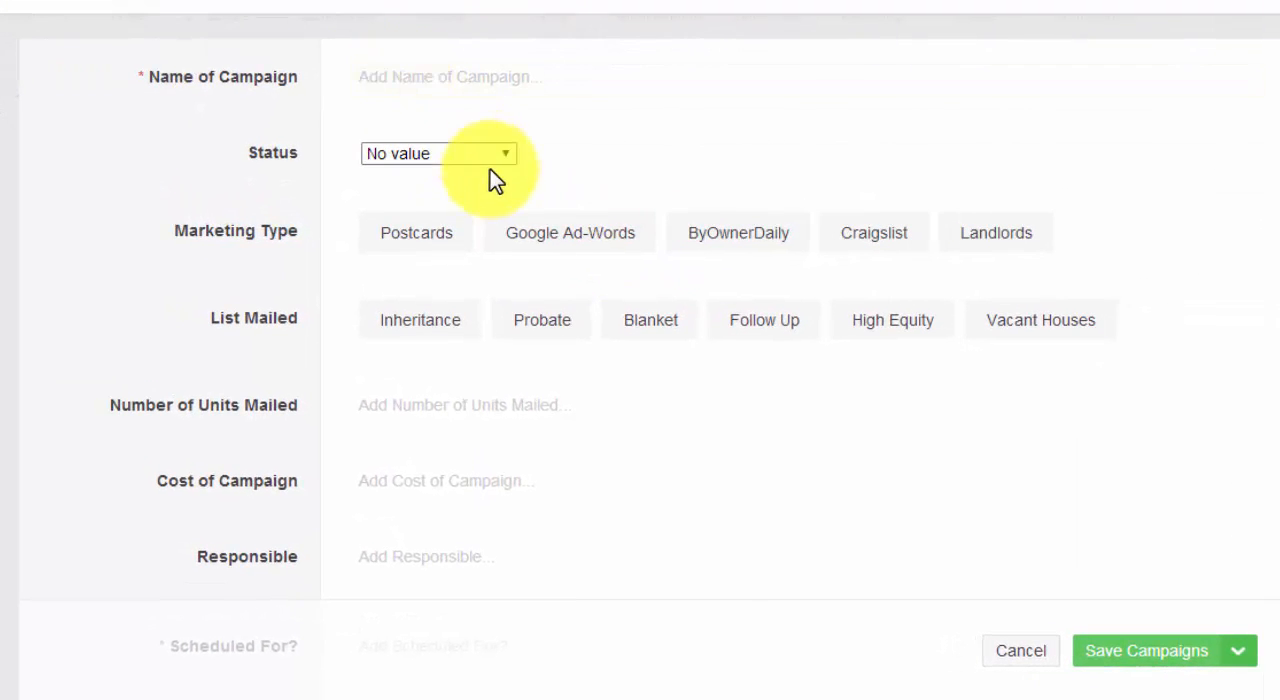
left_click(500, 160)
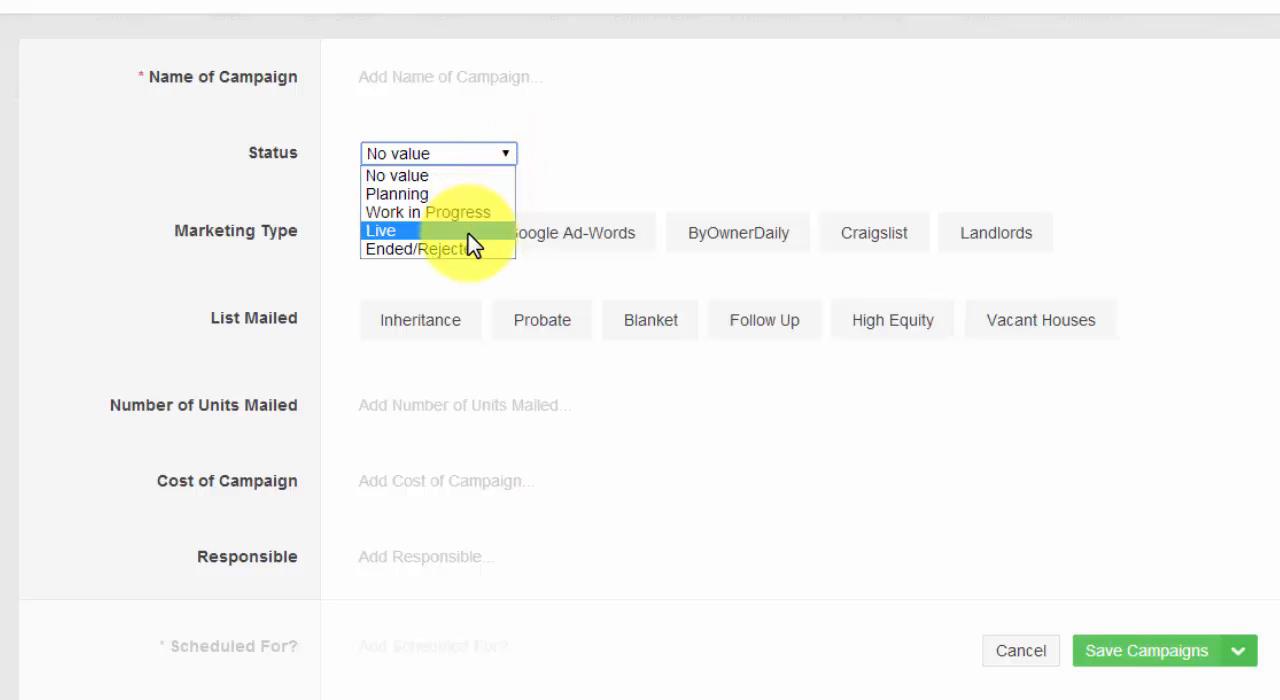
left_click(160, 180)
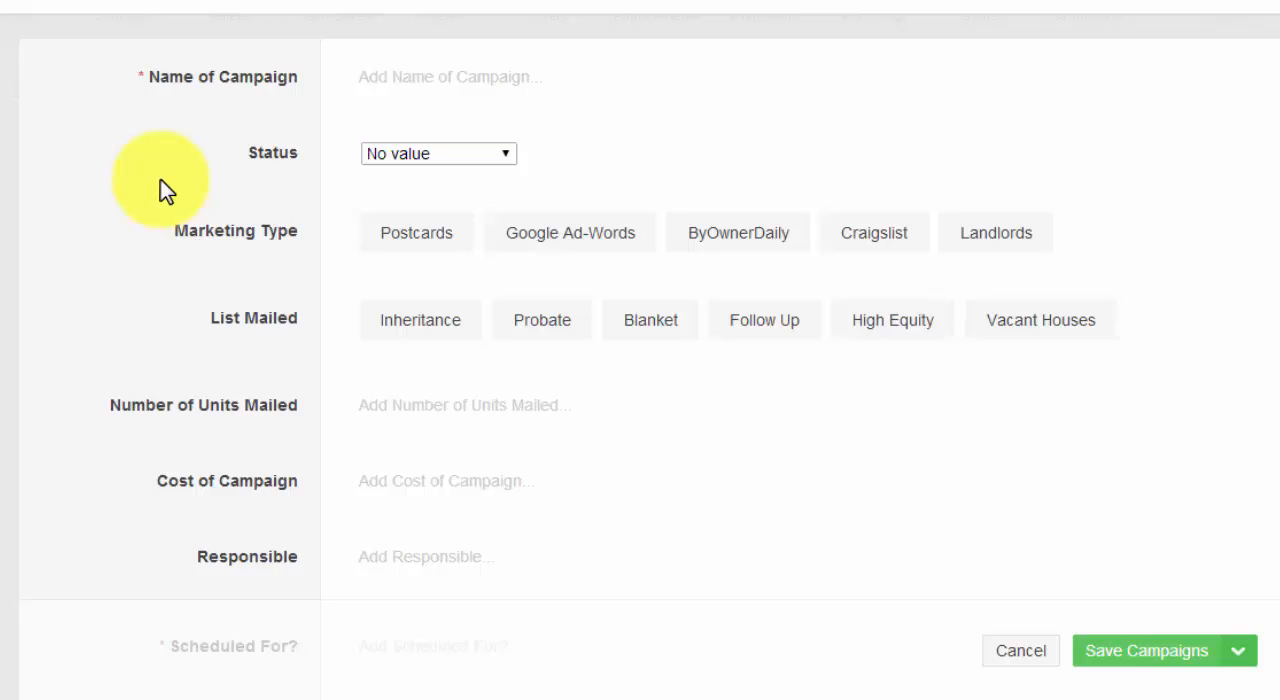
Examine the remaining campaign fields, including the Scheduled For? date entry, without choosing a date.
scroll(99, 181, "down", 1)
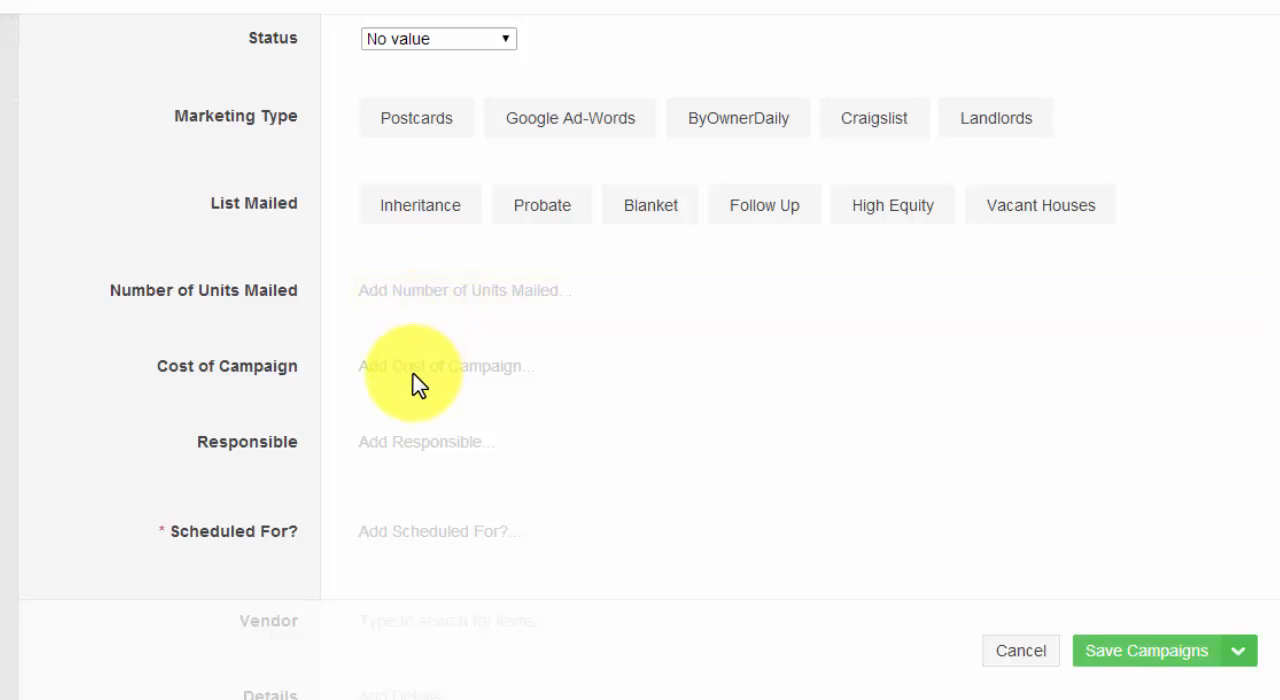
scroll(413, 374, "down", 2)
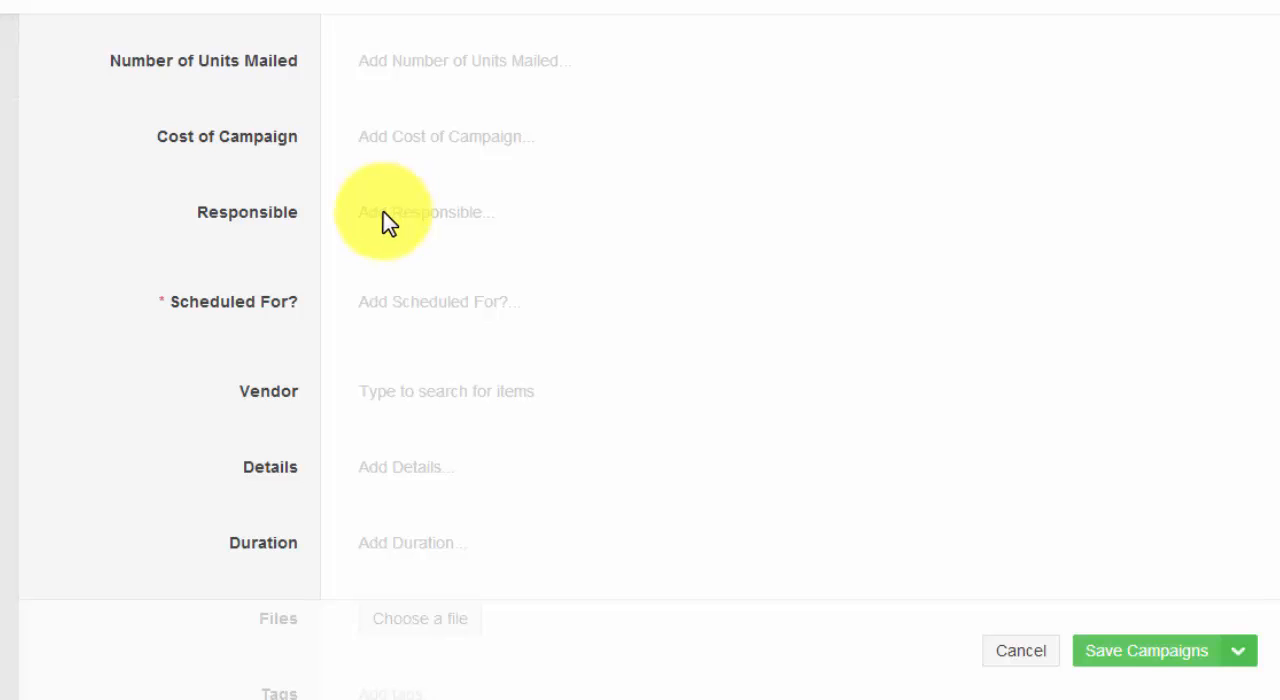
scroll(389, 222, "down", 1)
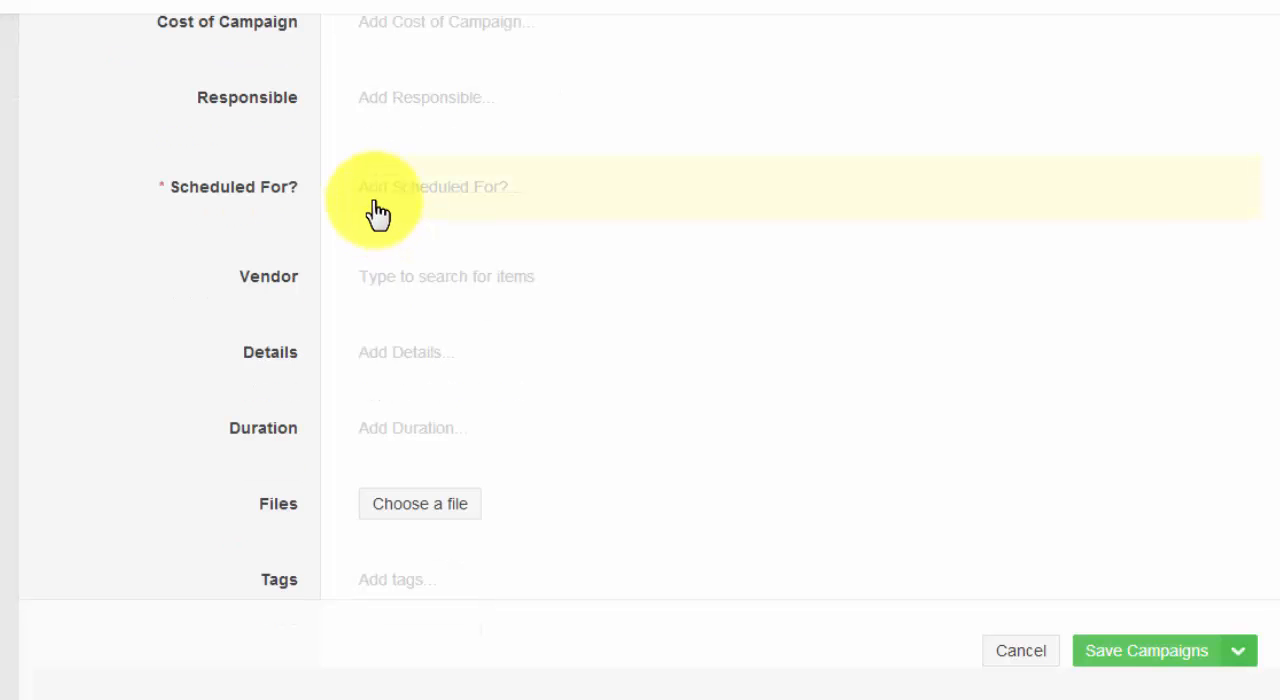
left_click(391, 198)
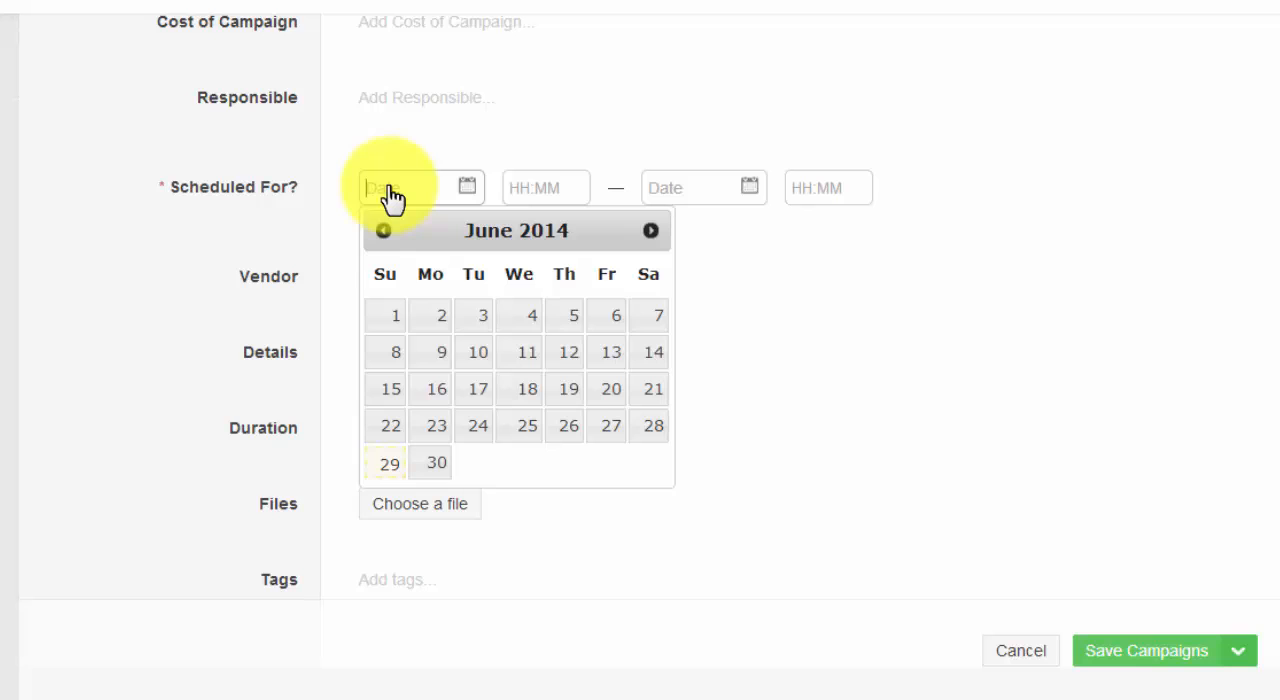
left_click(261, 217)
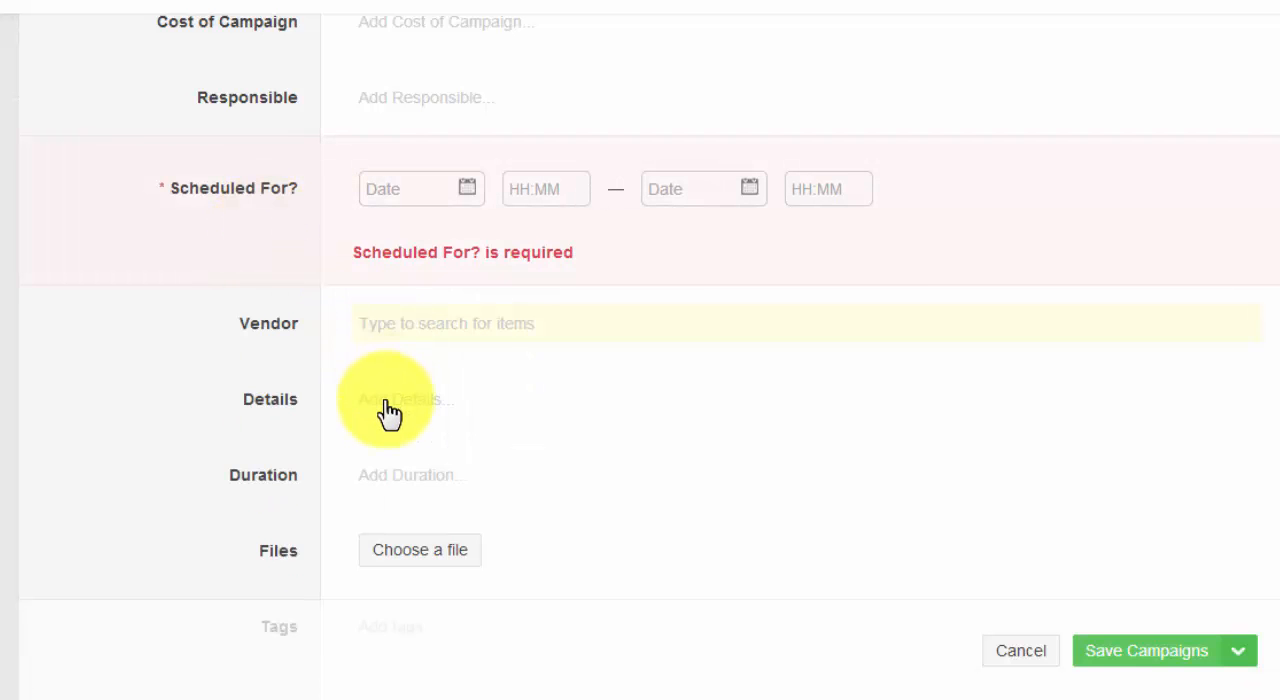
scroll(386, 414, "down", 1)
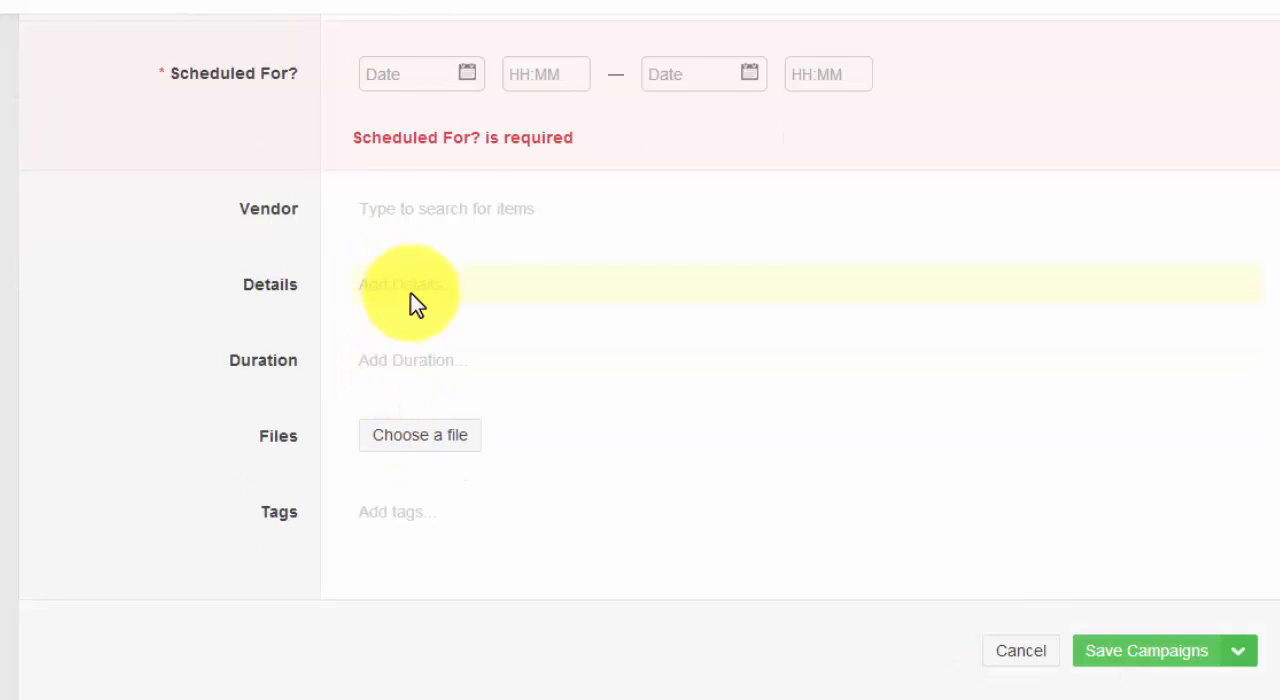
scroll(405, 303, "down", 1)
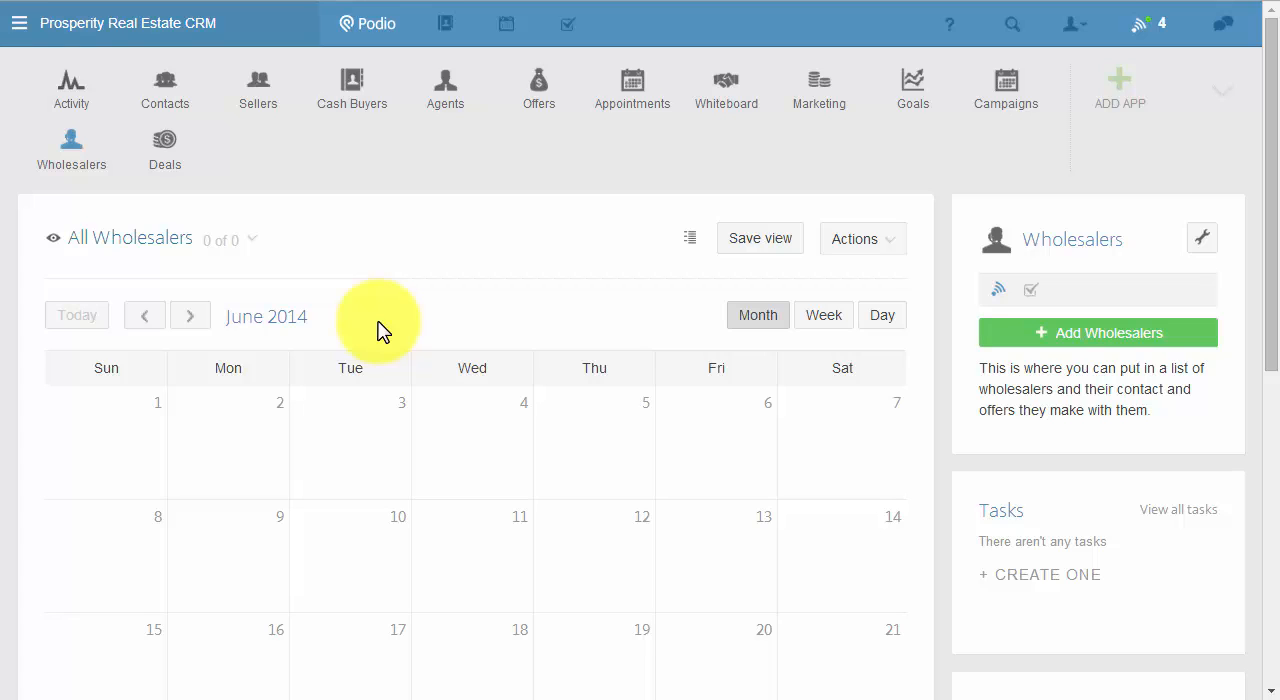
Open a new Wholesalers item and examine its contact, company, notes and lead assignment fields.
left_click(1057, 334)
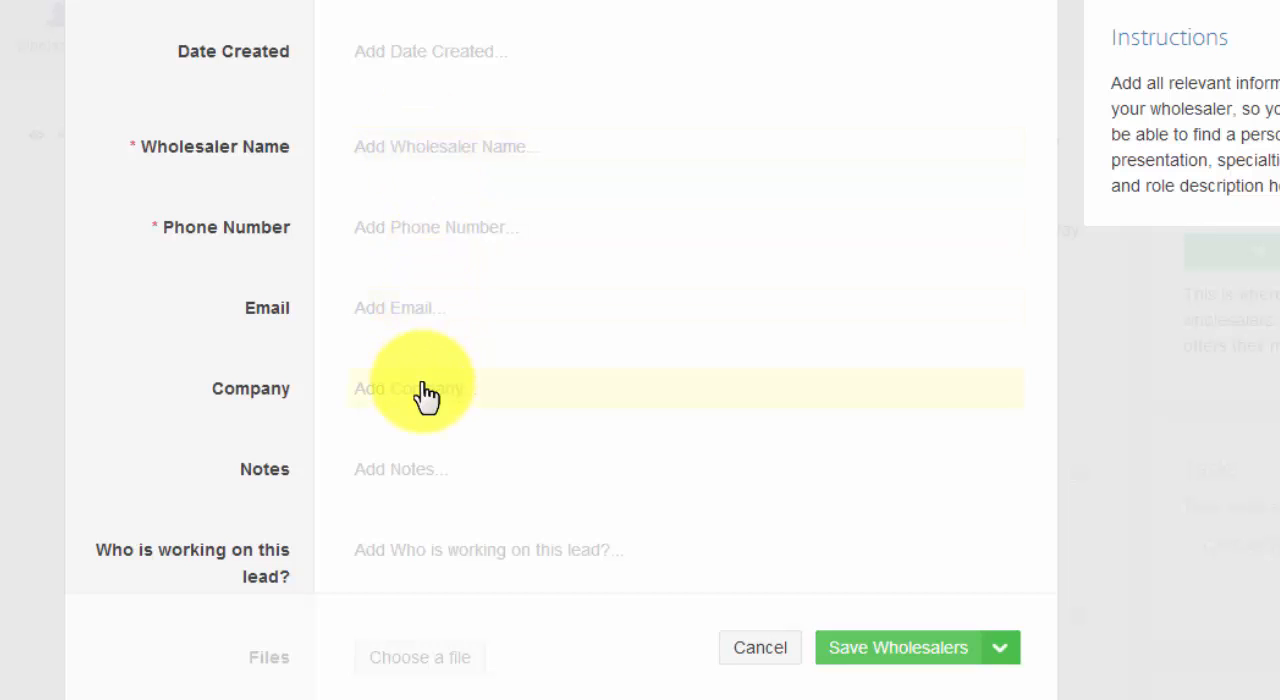
scroll(426, 396, "down", 5)
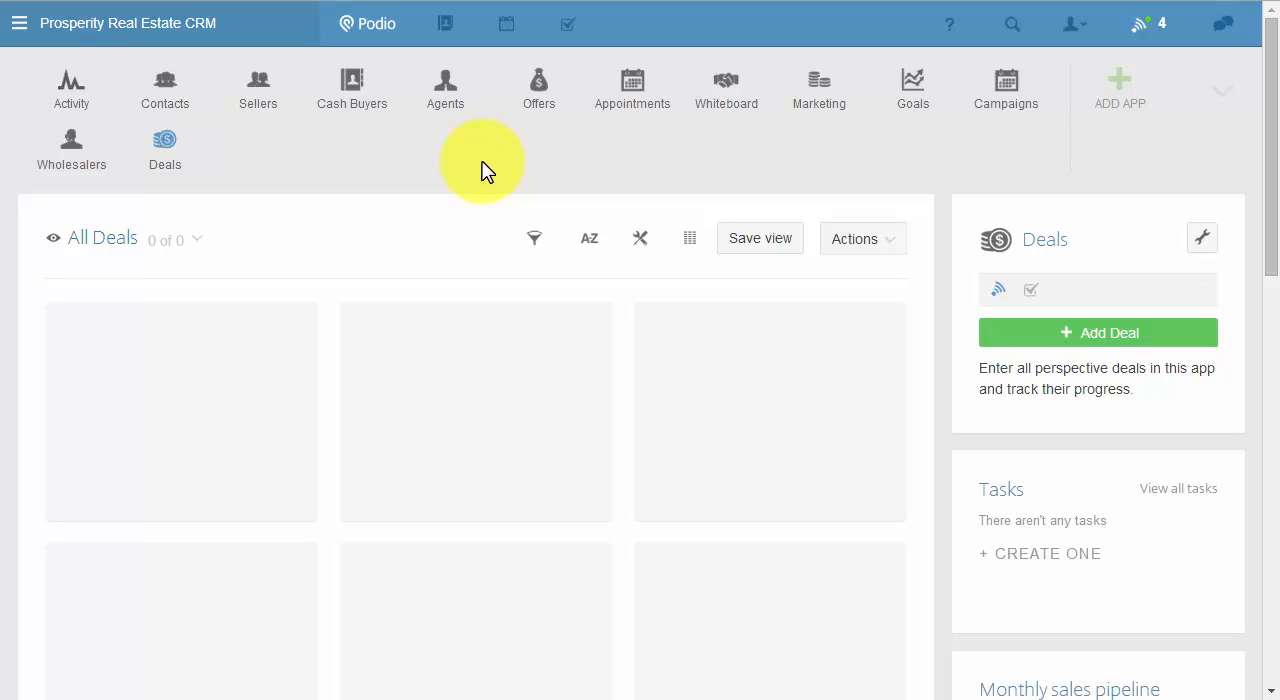
Open a new Deal item in the Deals app and view its Deal stage choices, leaving the stage unset.
left_click(1134, 345)
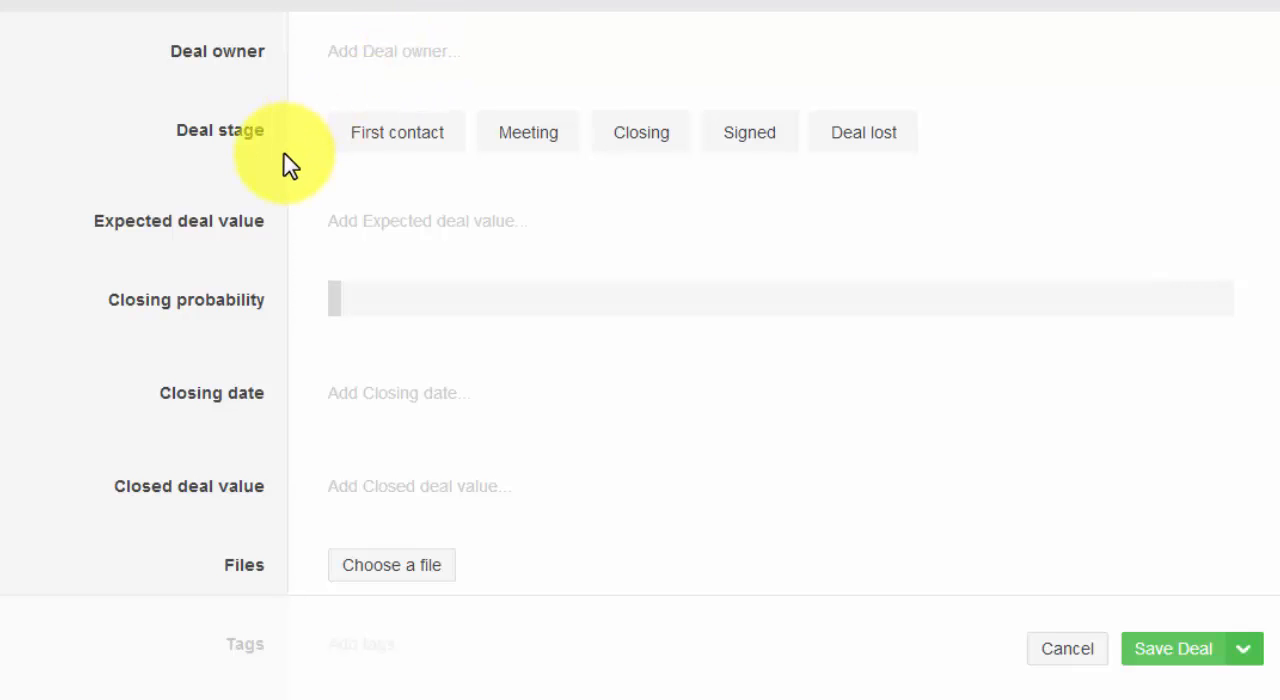
left_click(410, 150)
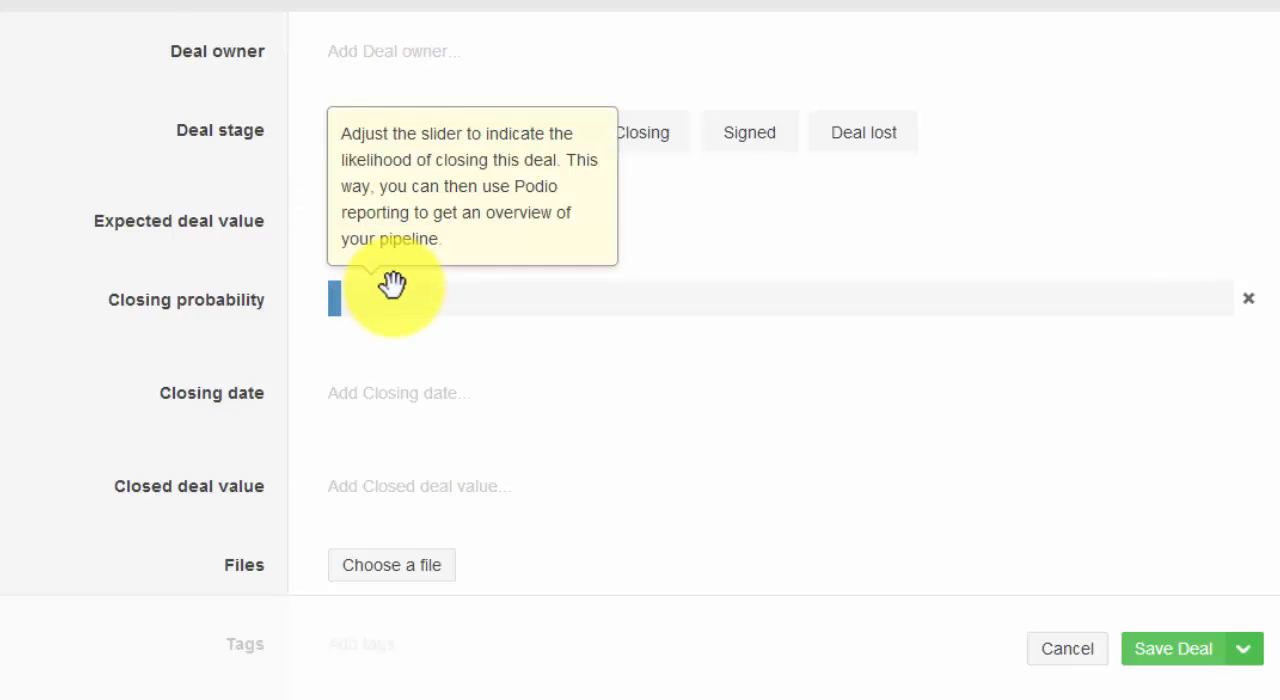
Try several Closing probability values on the new deal, finishing at 1%, and save the deal.
scroll(391, 305, "down", 2)
left_click_drag(436, 185, 510, 182)
left_click(637, 192)
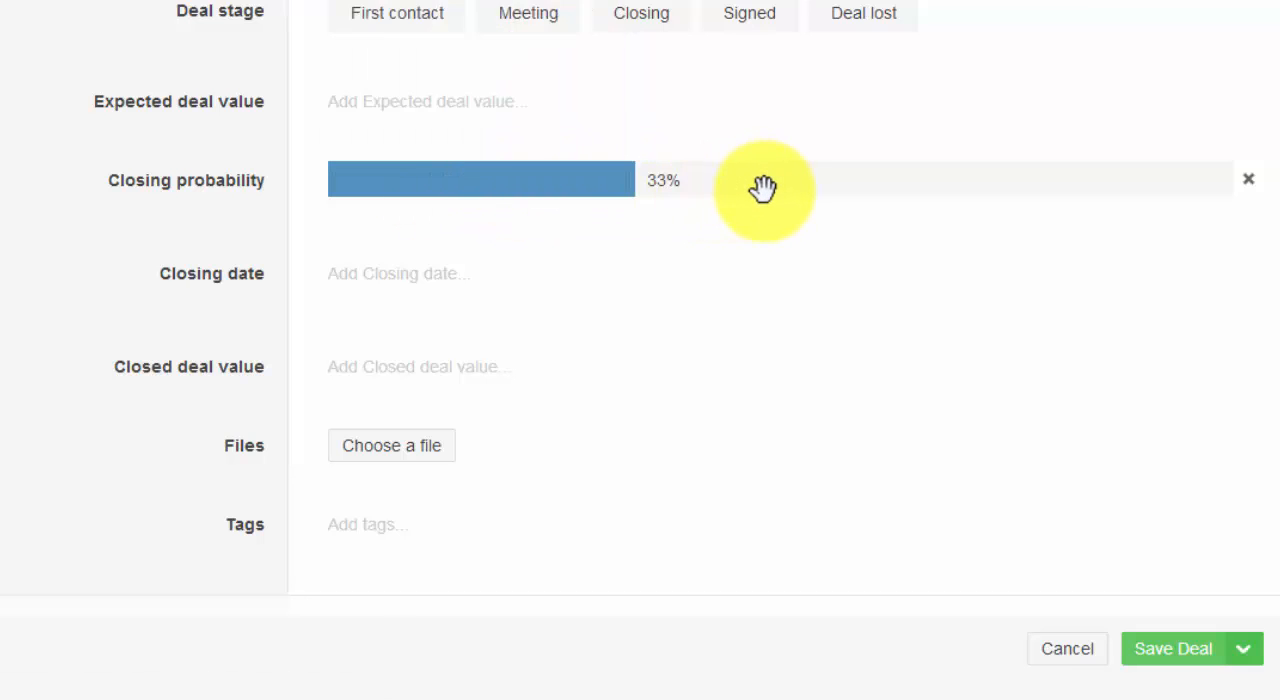
left_click(760, 186)
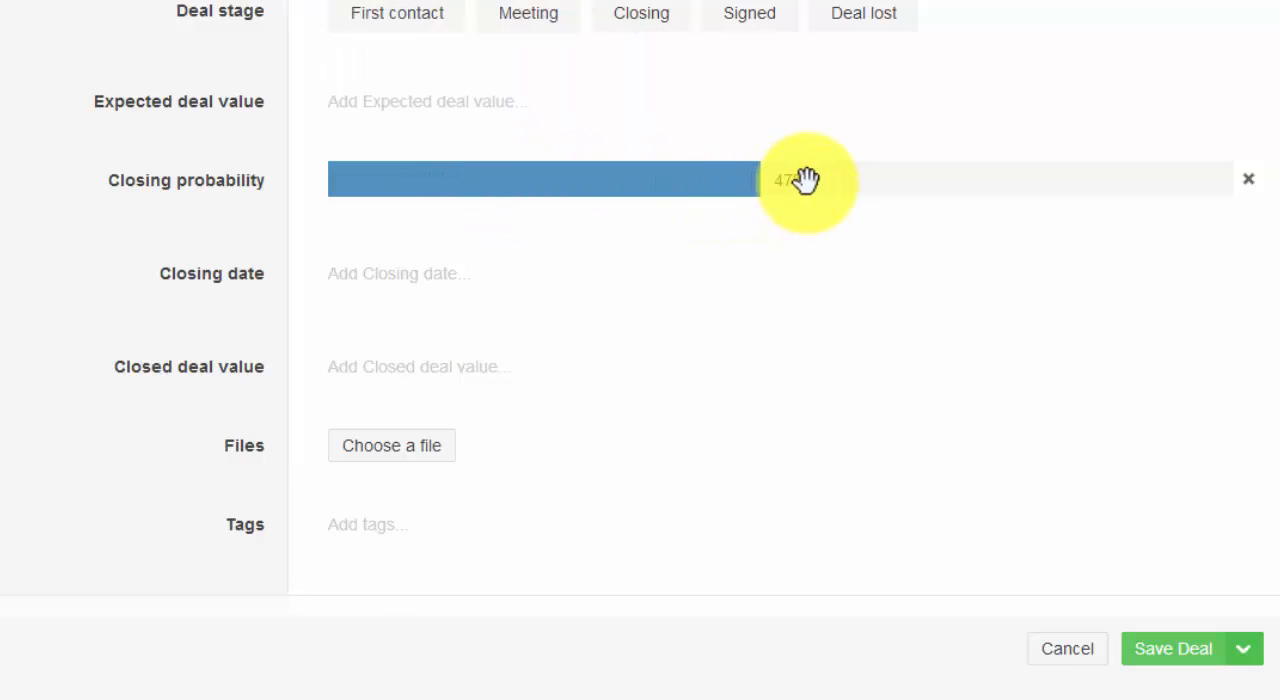
left_click(358, 184)
scroll(503, 277, "down", 1)
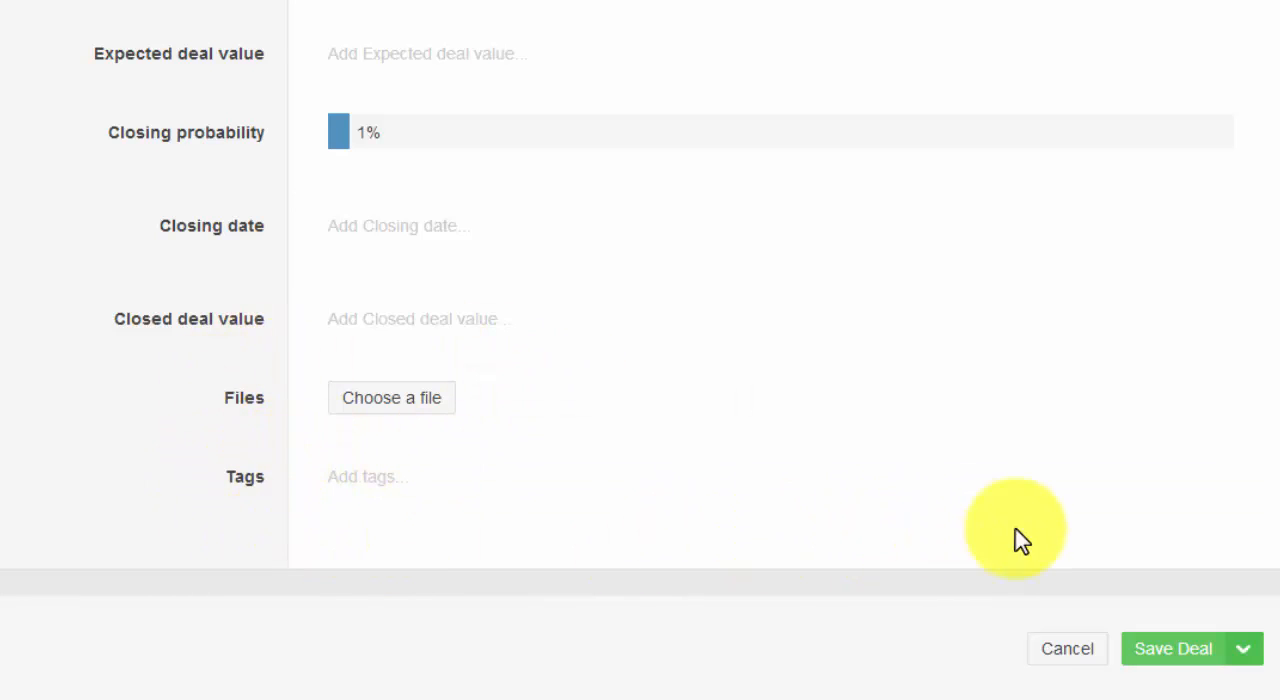
left_click(1205, 658)
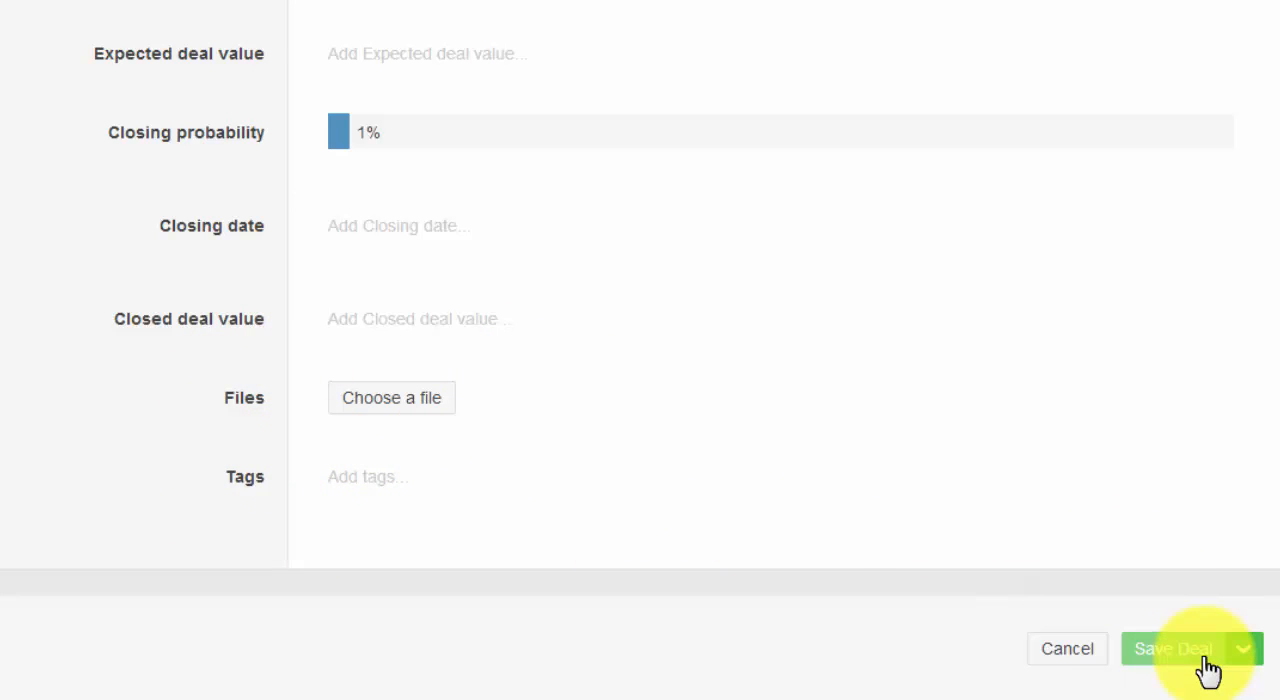